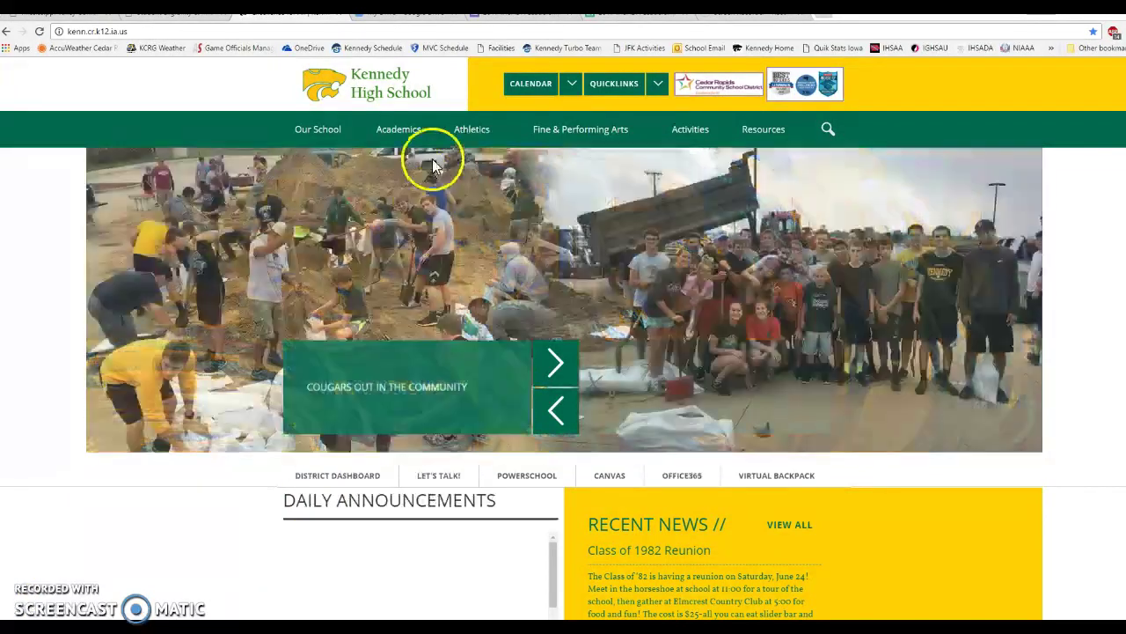
Show the Athletics menu's Activities Registration Site link, then select the current web address.
mouse_move(464, 136)
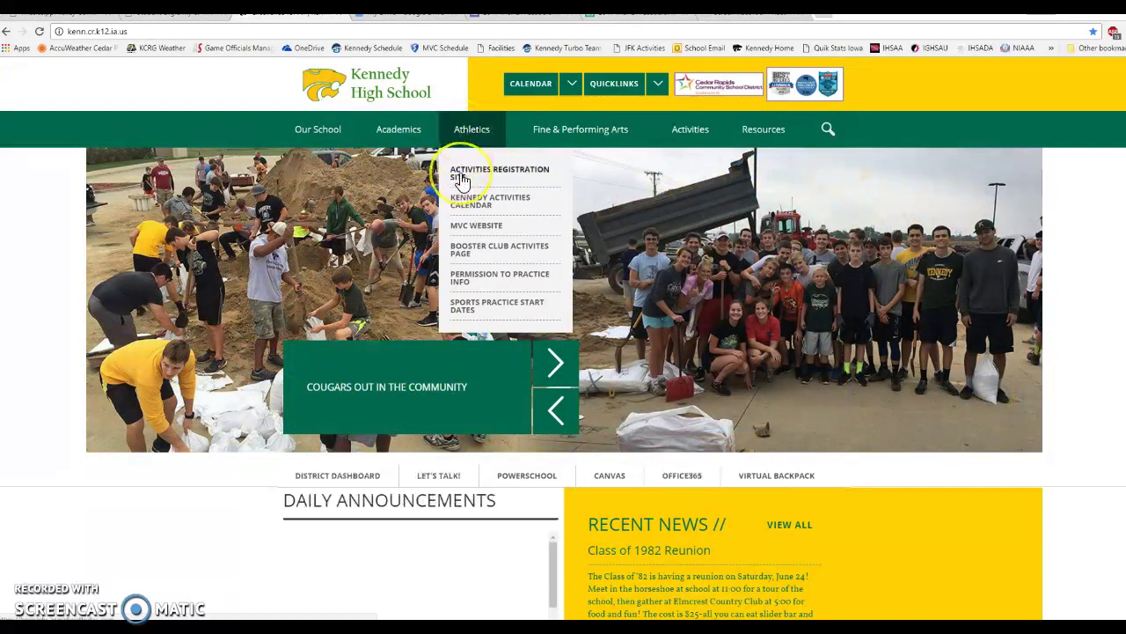
left_click(97, 31)
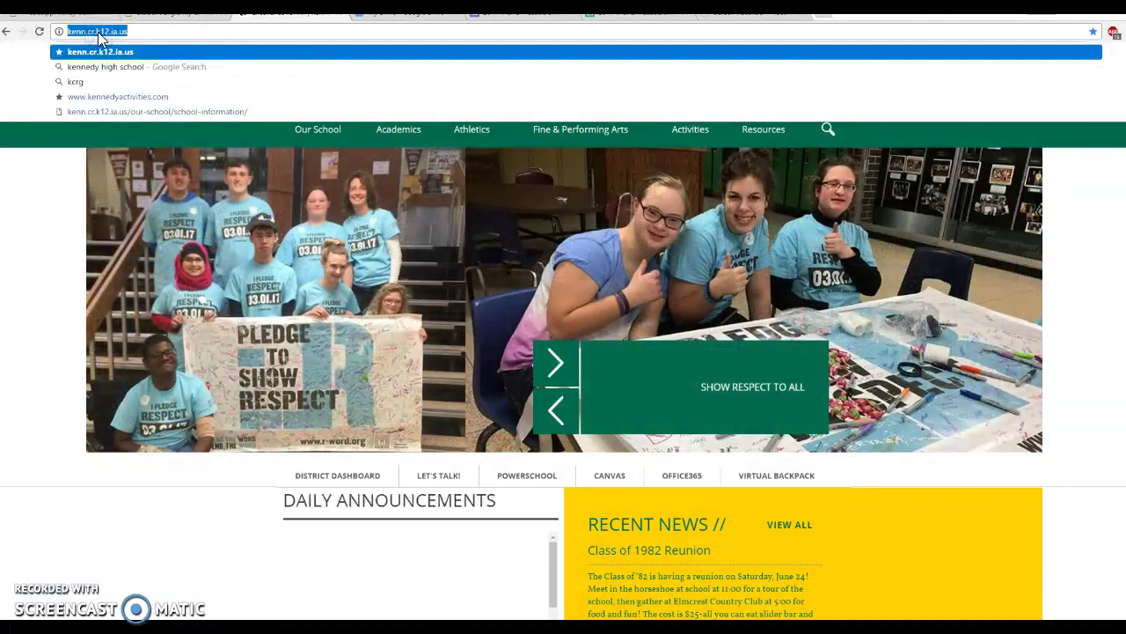
type("t")
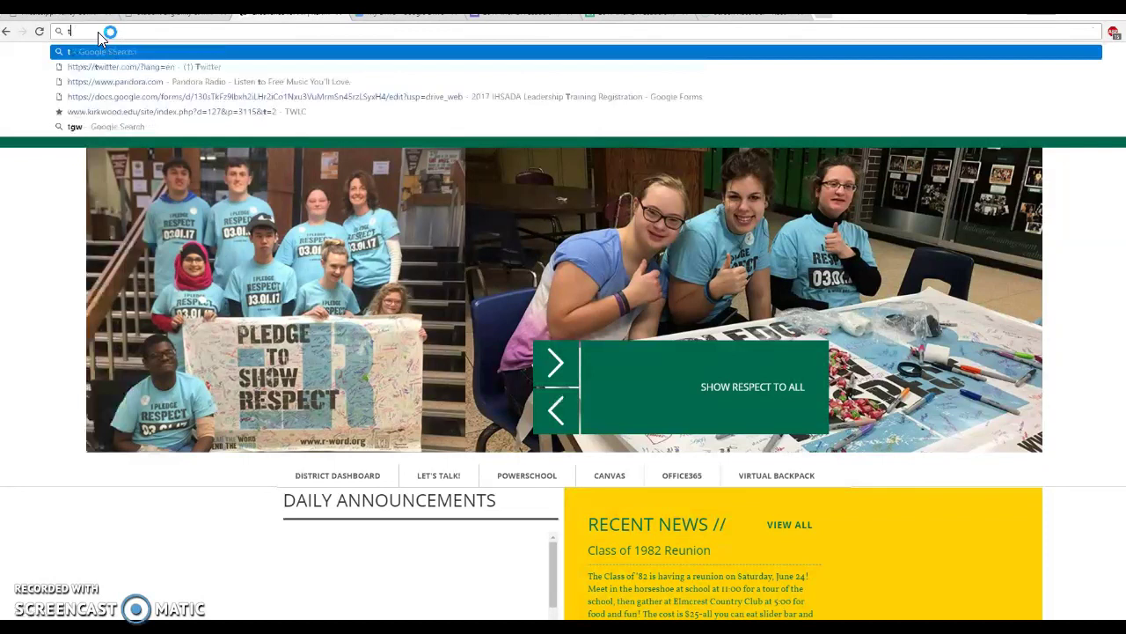
key("BackSpace")
type("https")
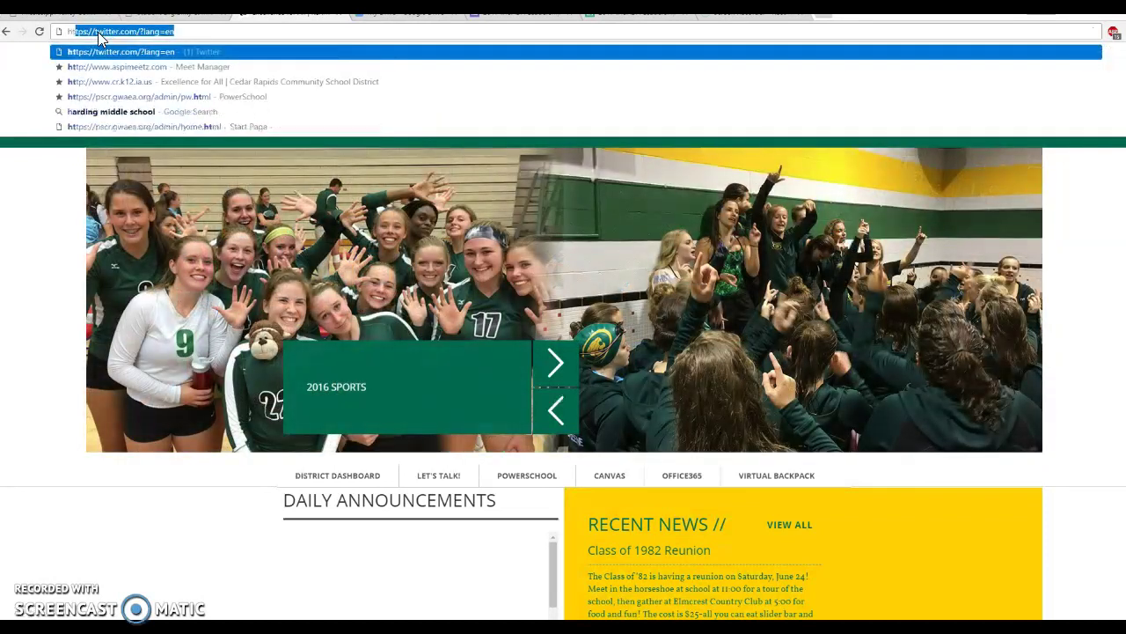
type("://")
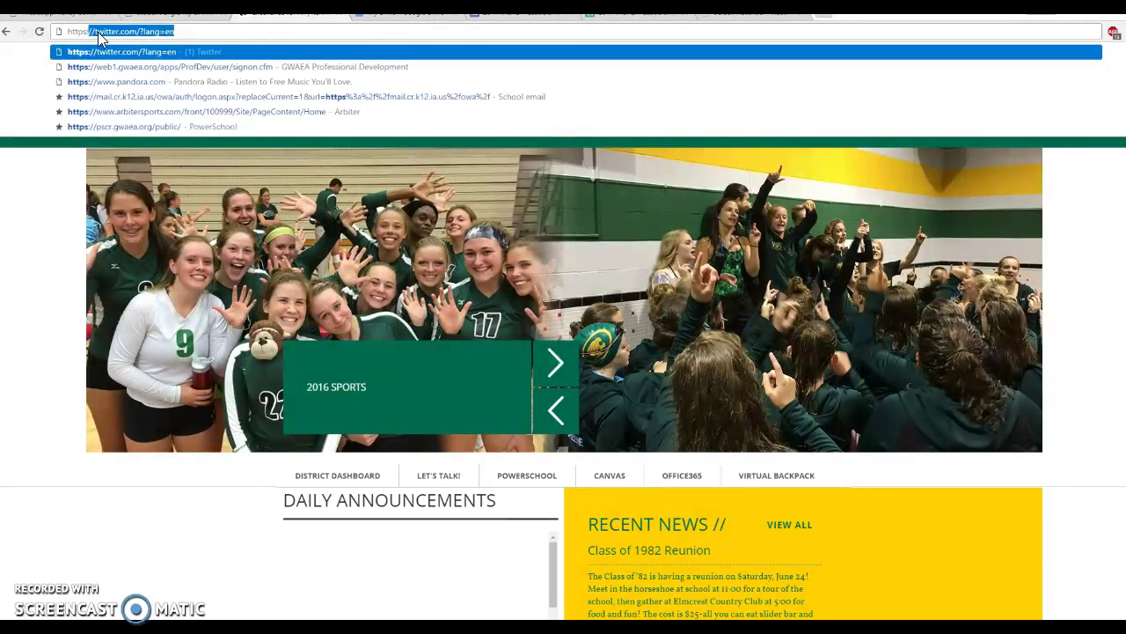
type("kenned")
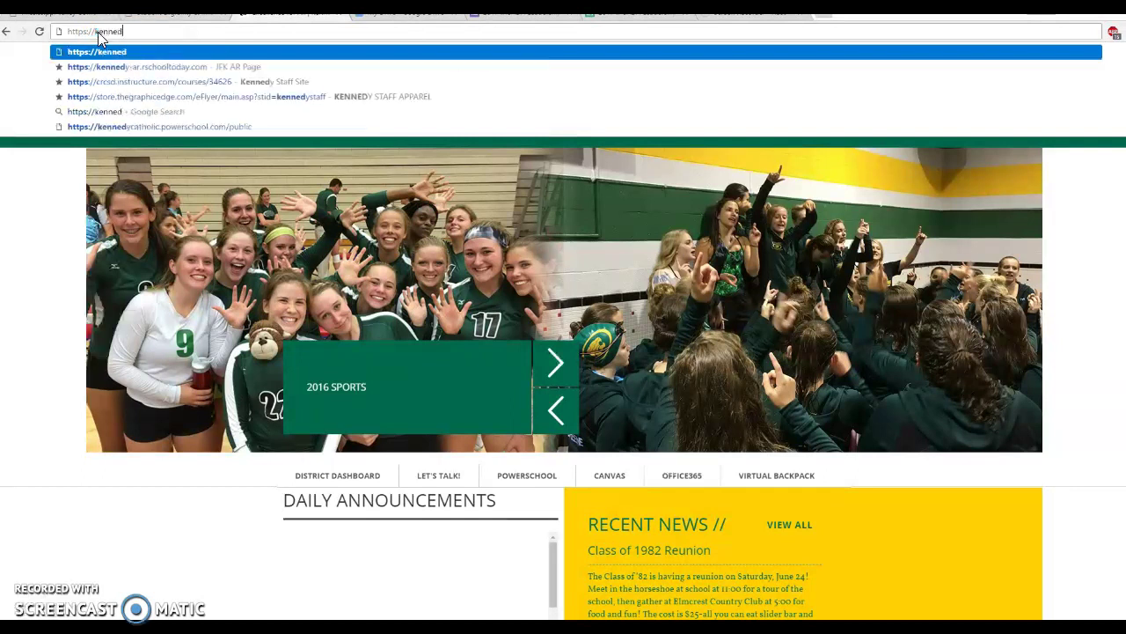
type("y-ar.r")
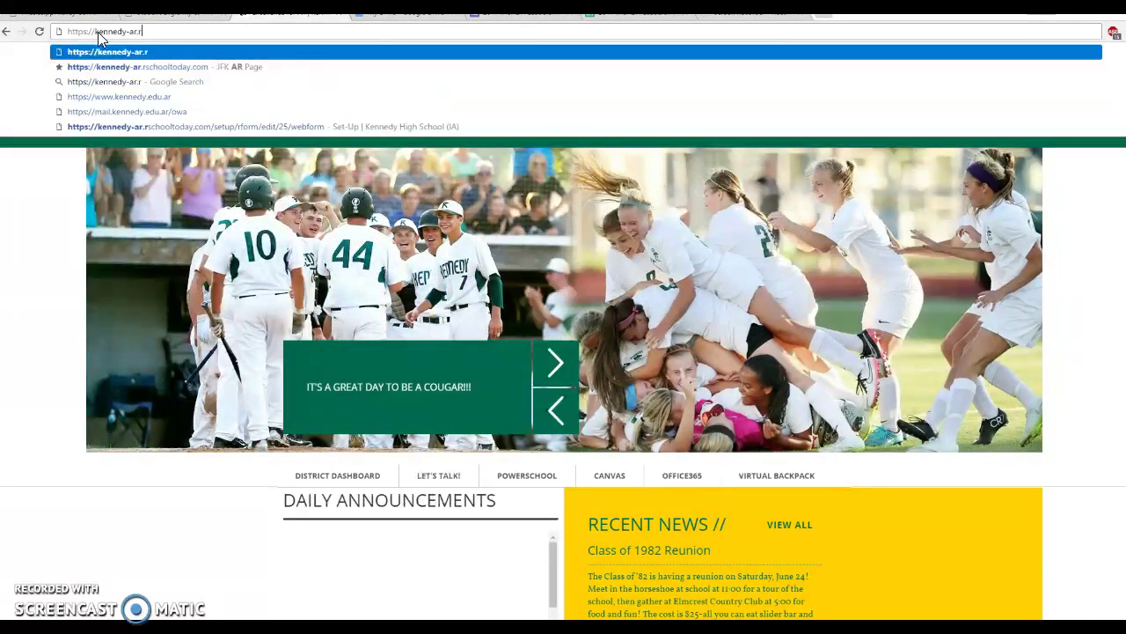
type("schoolt")
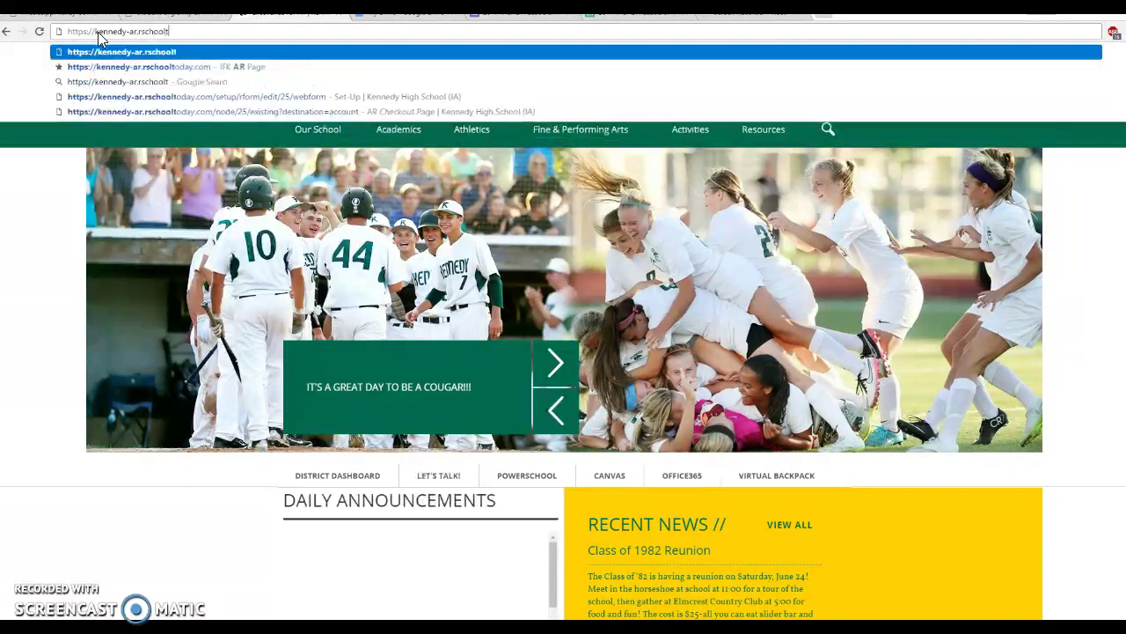
type("oday.com")
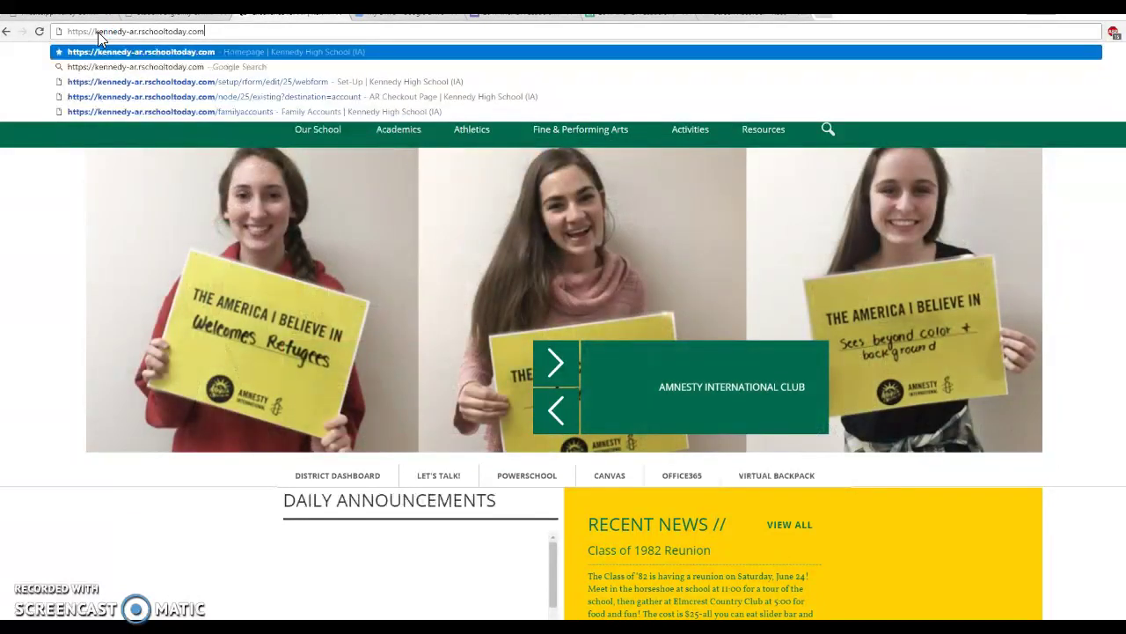
key("Return")
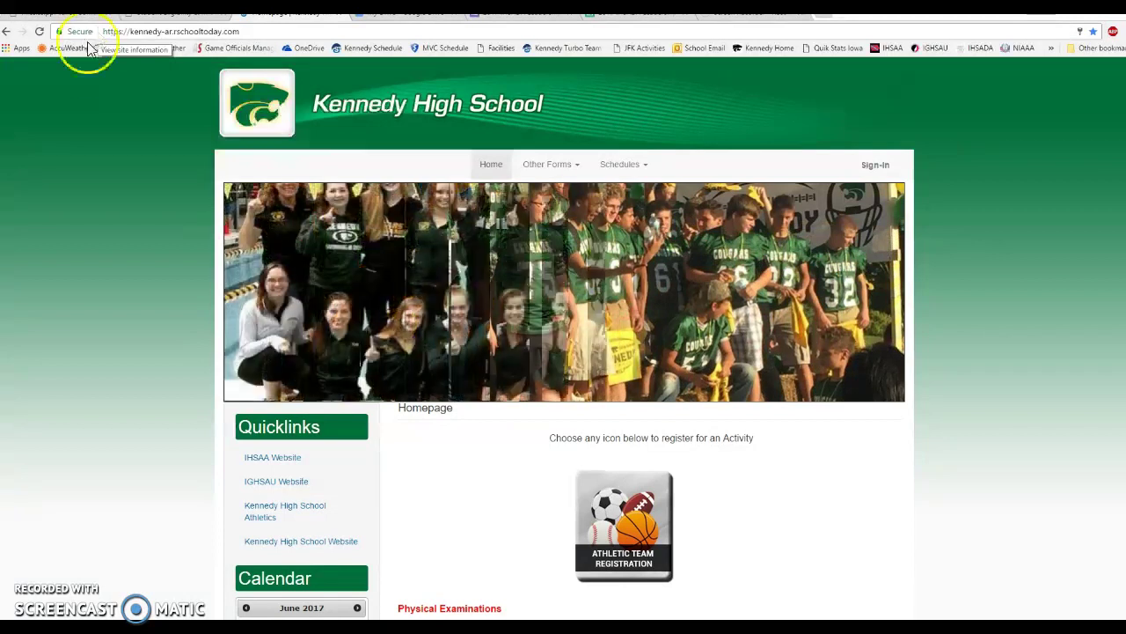
scroll(234, 365, "down", 2)
scroll(234, 371, "down", 2)
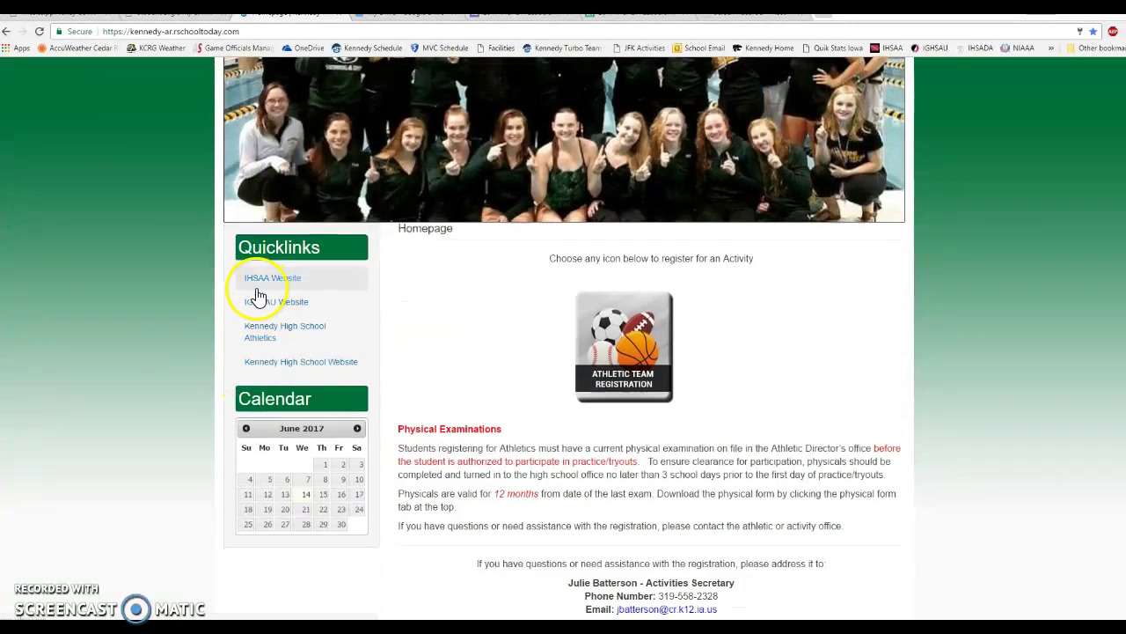
scroll(252, 296, "down", 2)
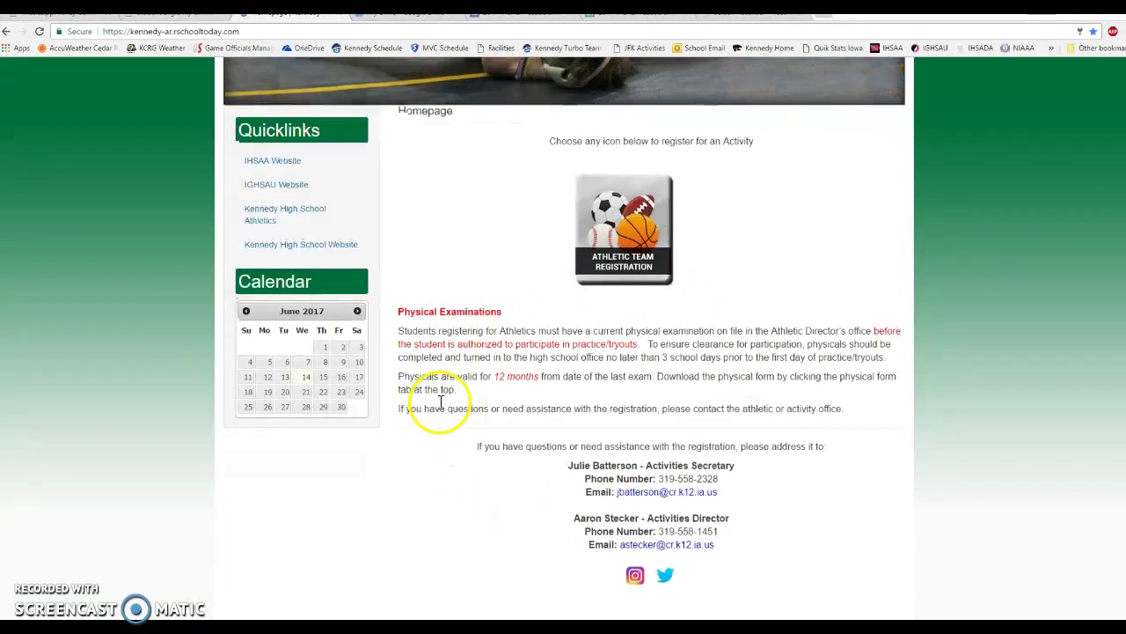
scroll(440, 407, "up", 2)
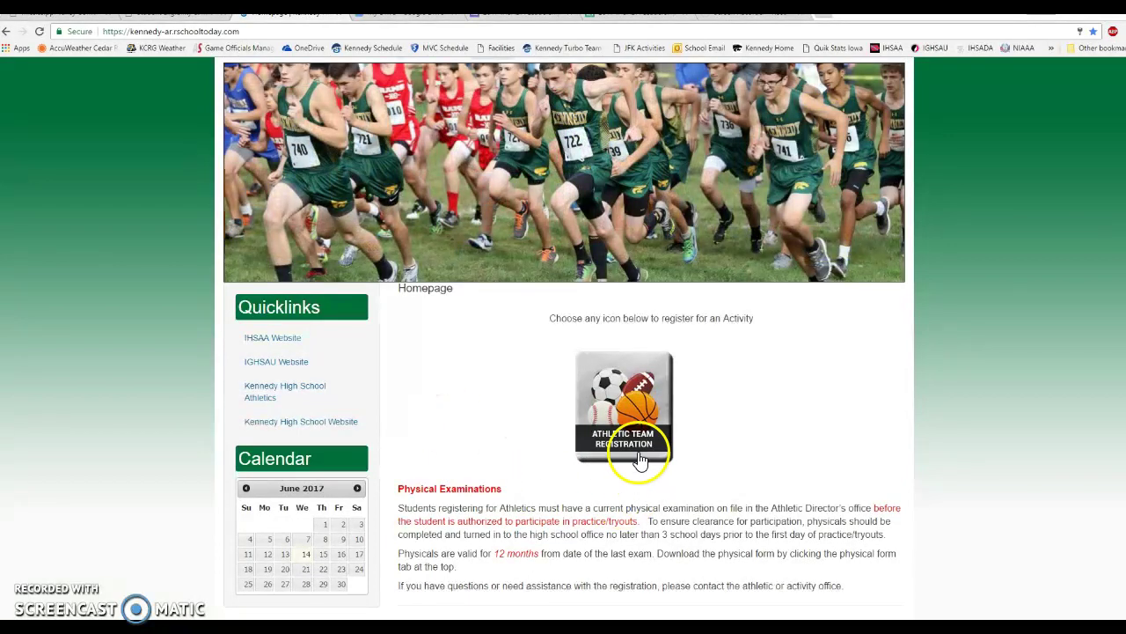
left_click(605, 417)
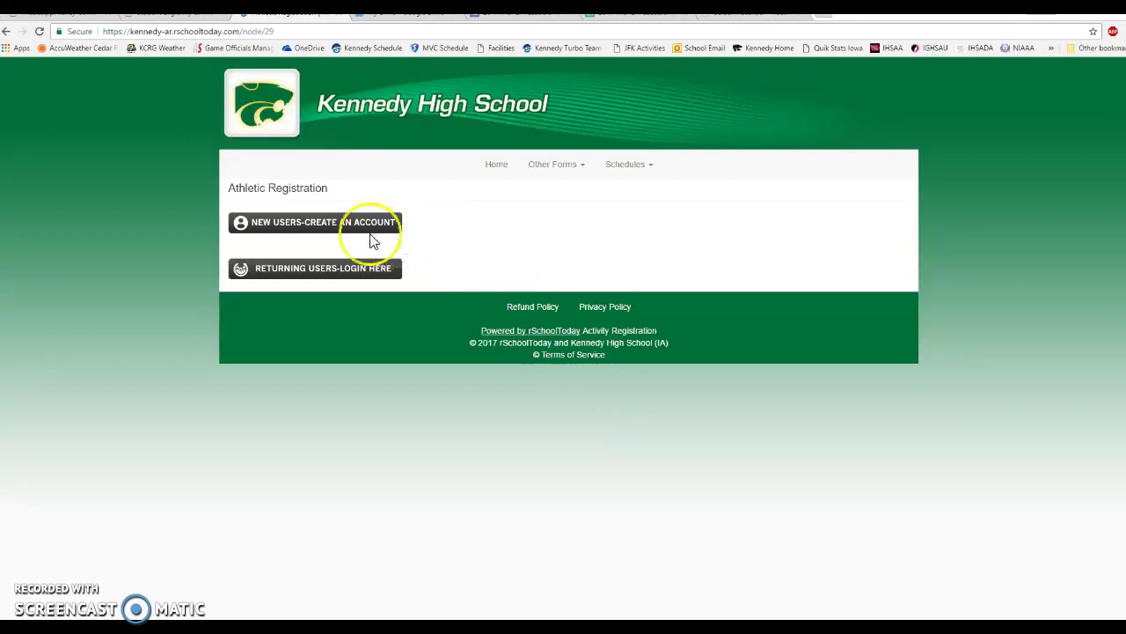
Start a New Users account registration and scroll to the empty student detail fields.
left_click(321, 231)
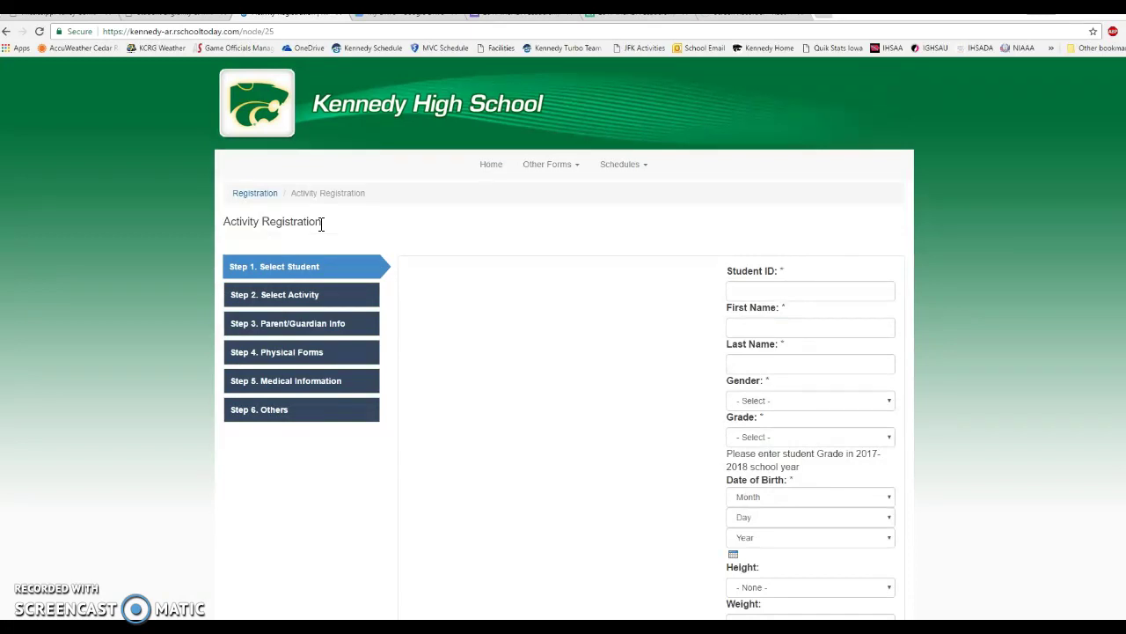
scroll(485, 256, "down", 2)
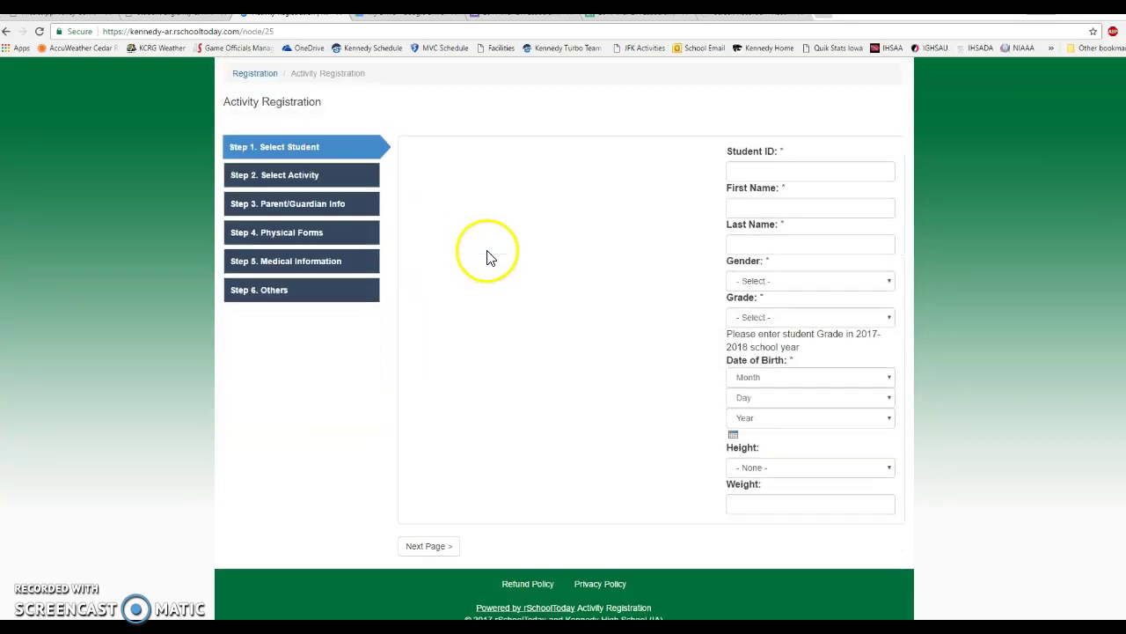
Enter the student ID and the student's first and last names, and choose M for gender.
left_click(774, 174)
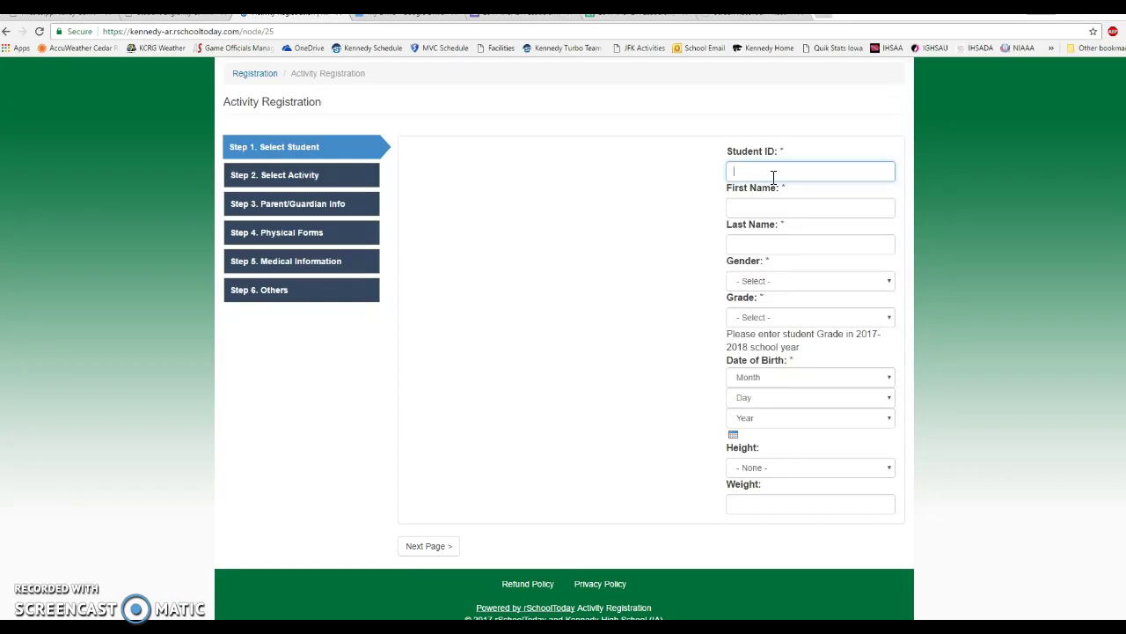
type("1212121234")
type("212")
left_click(801, 204)
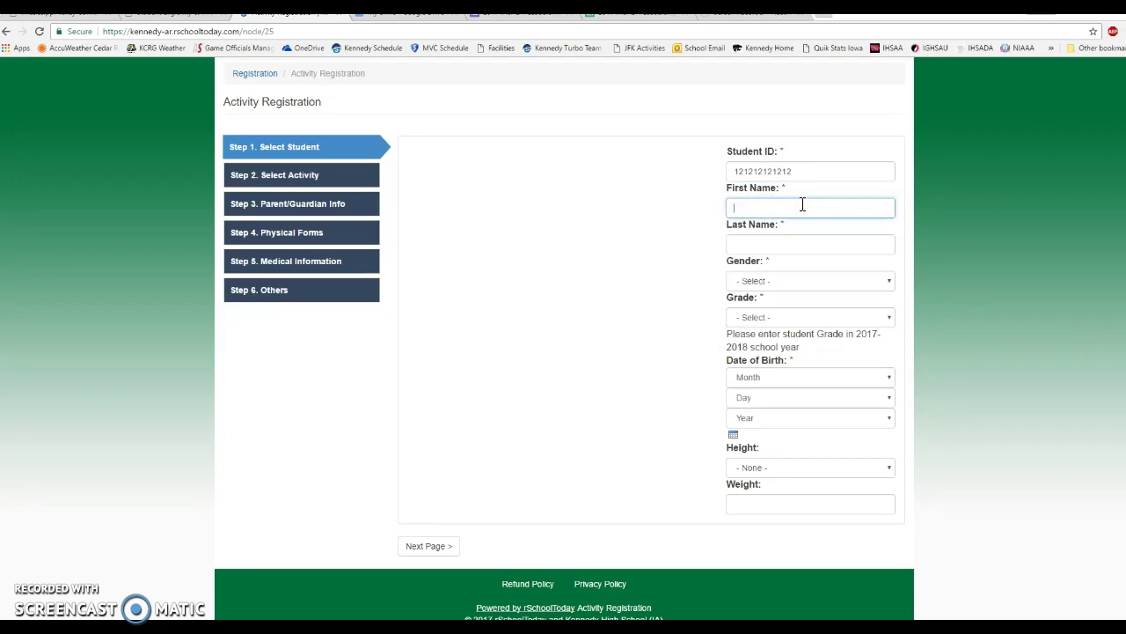
type("demofirst3")
key("Tab")
type("de")
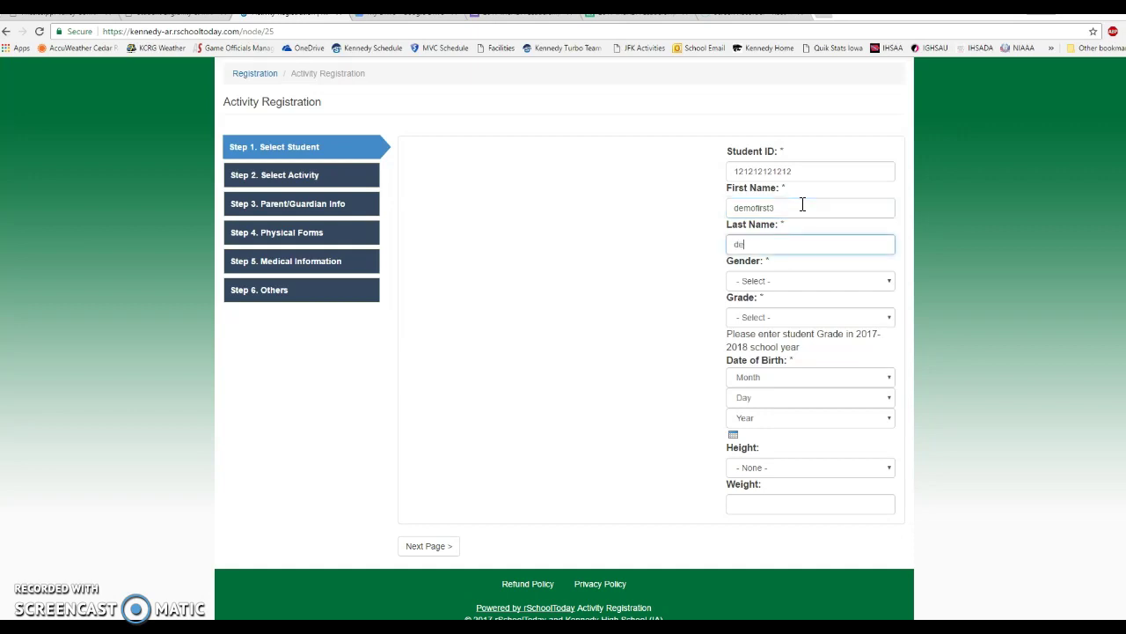
type("molast3")
key("Tab")
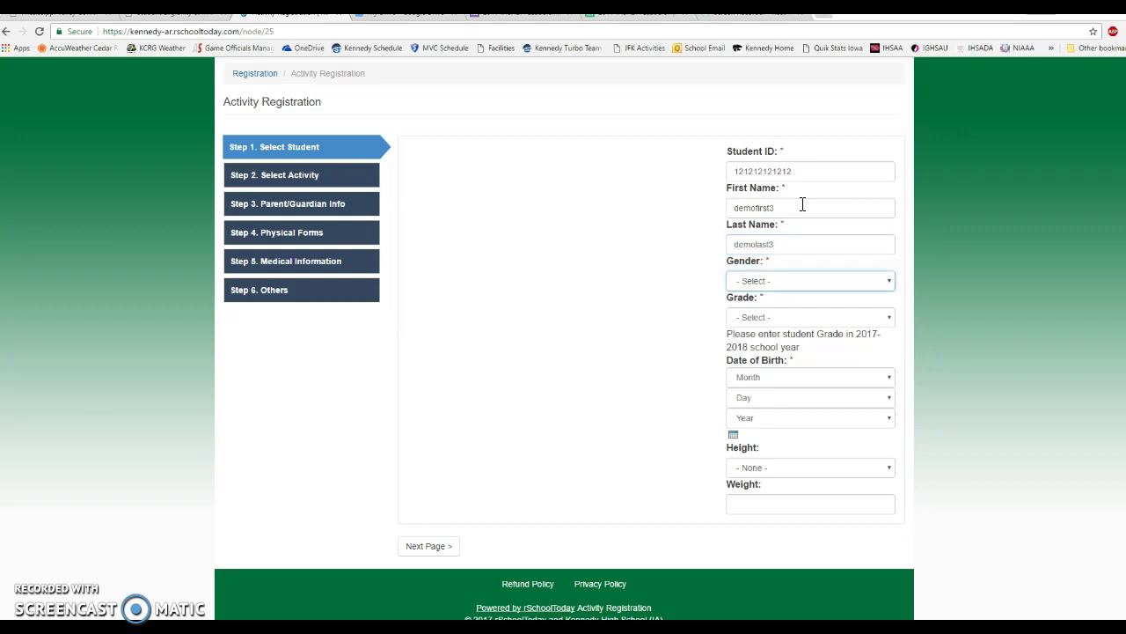
left_click(805, 280)
left_click(753, 310)
left_click(755, 319)
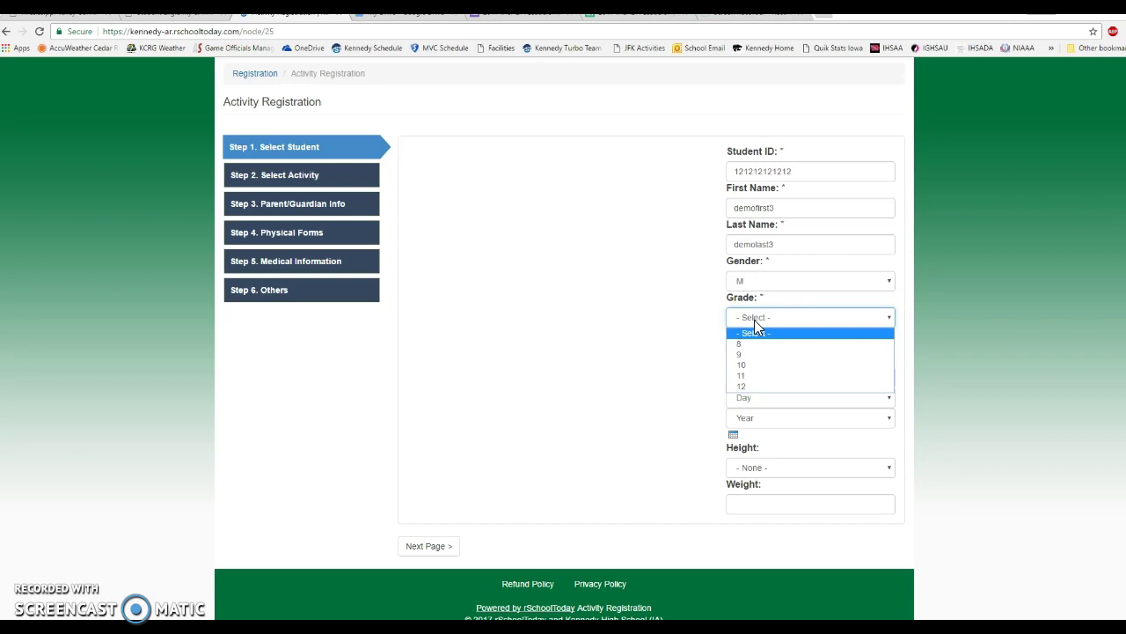
Set grade to 9 and date of birth to Jan 1, 2003.
left_click(747, 353)
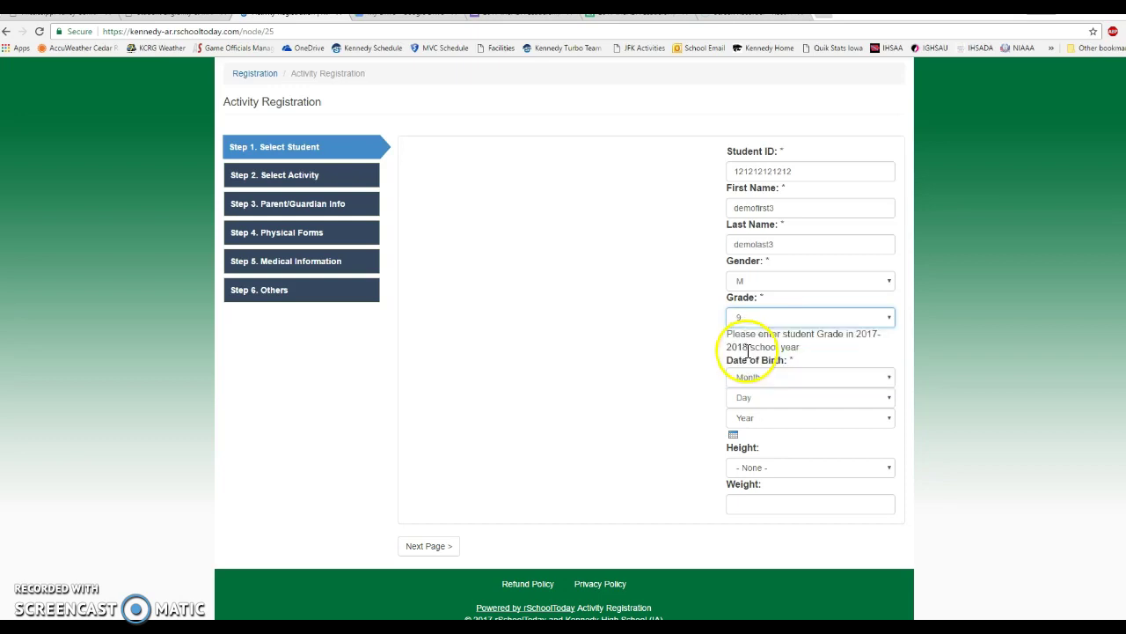
left_click(808, 317)
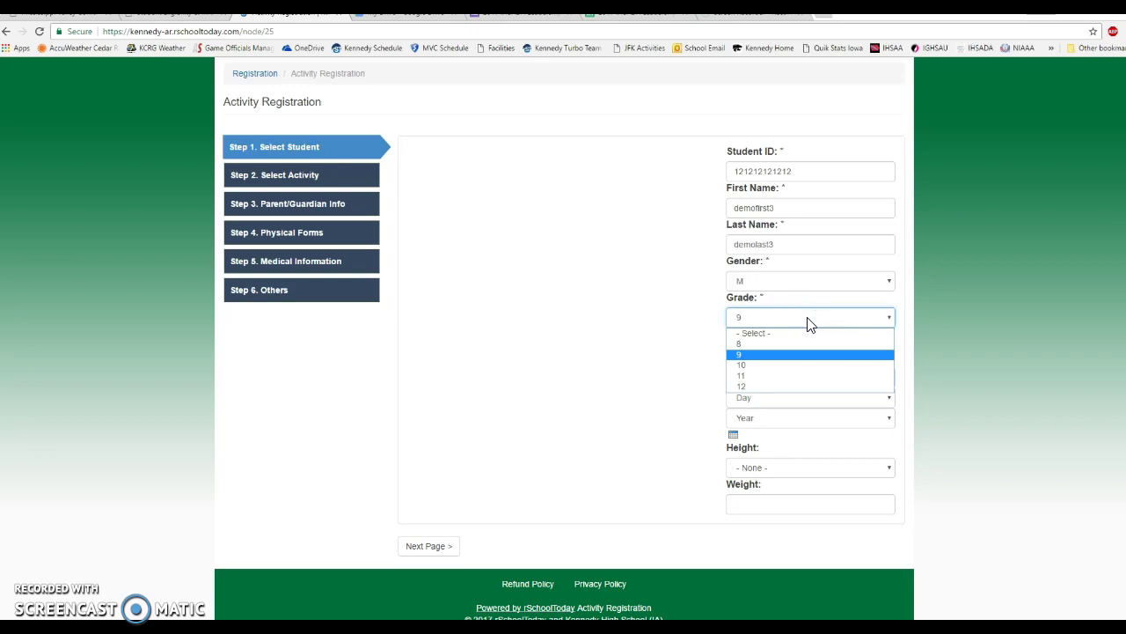
left_click(752, 354)
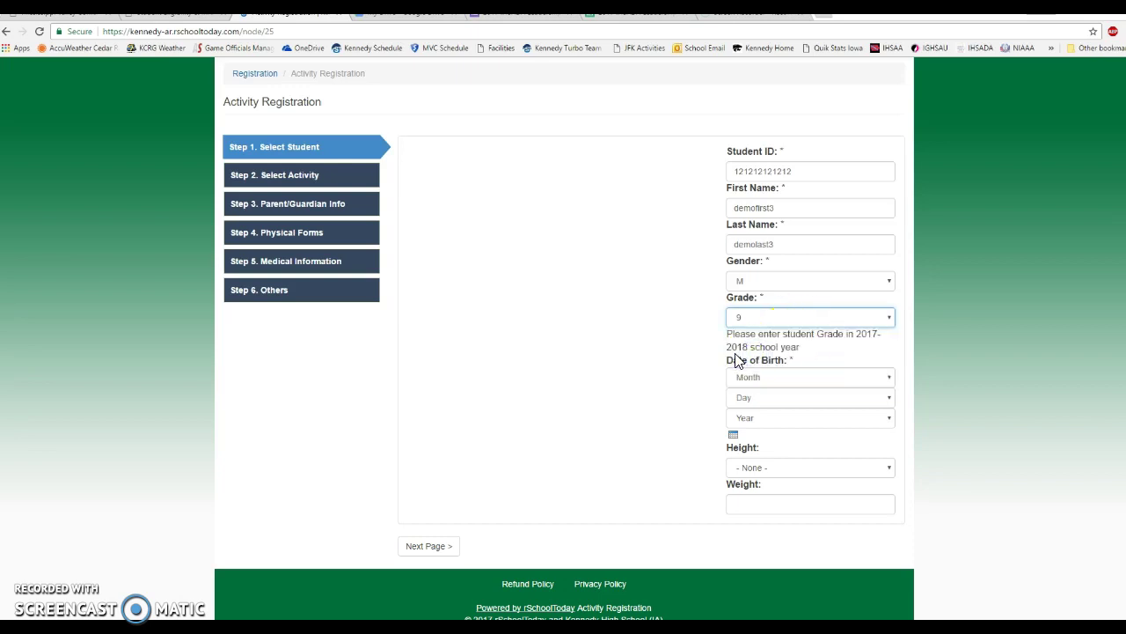
left_click(730, 376)
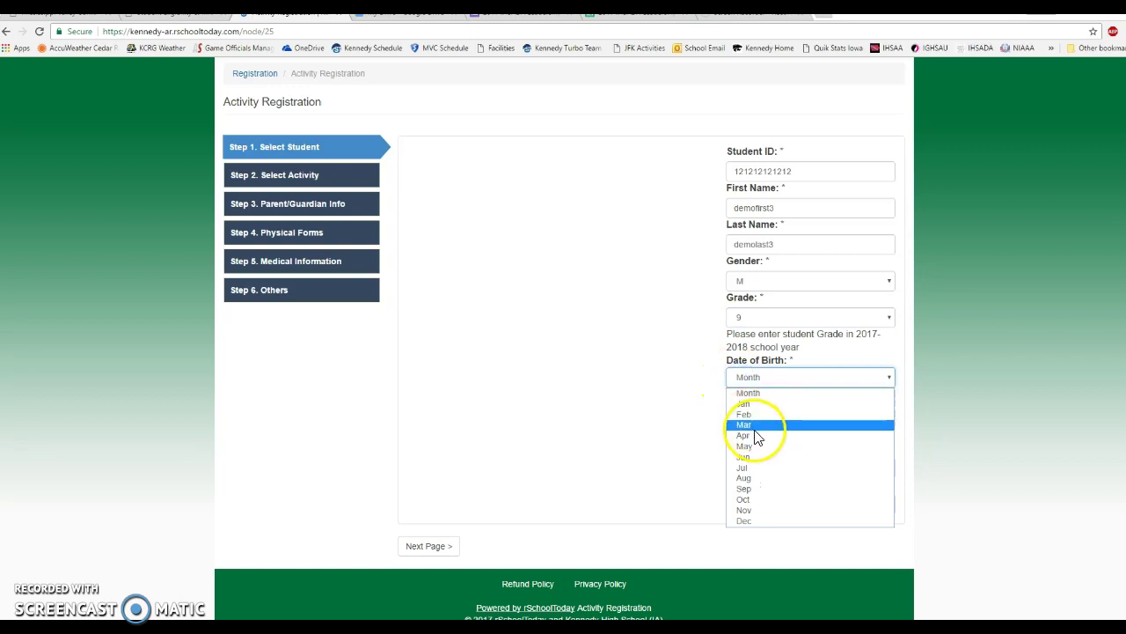
left_click(752, 404)
left_click(754, 397)
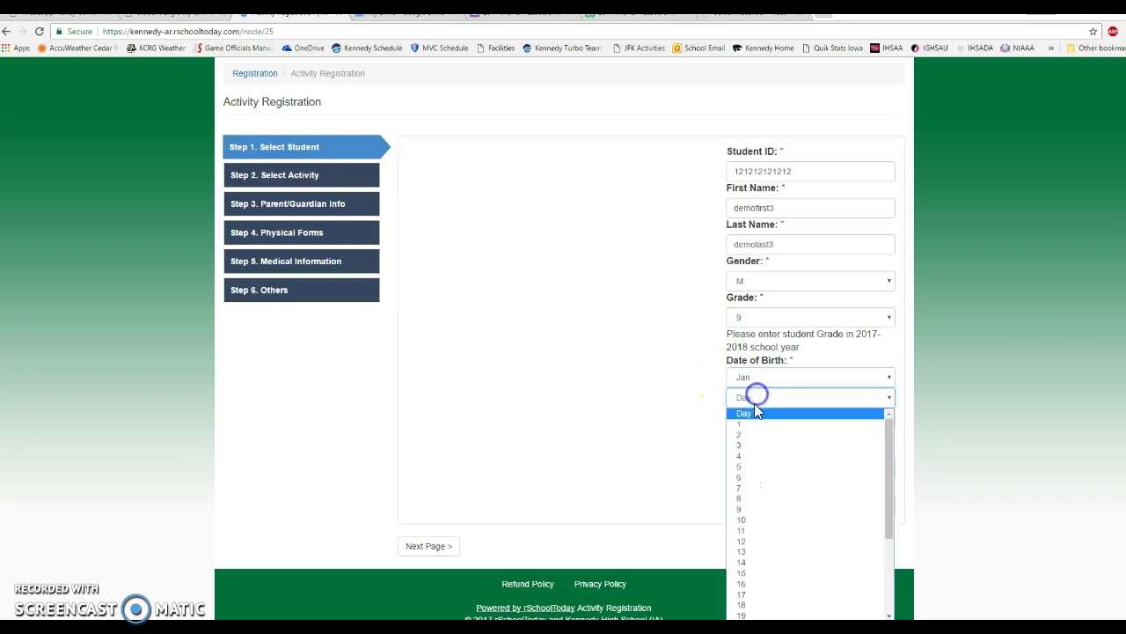
left_click(749, 424)
left_click(749, 418)
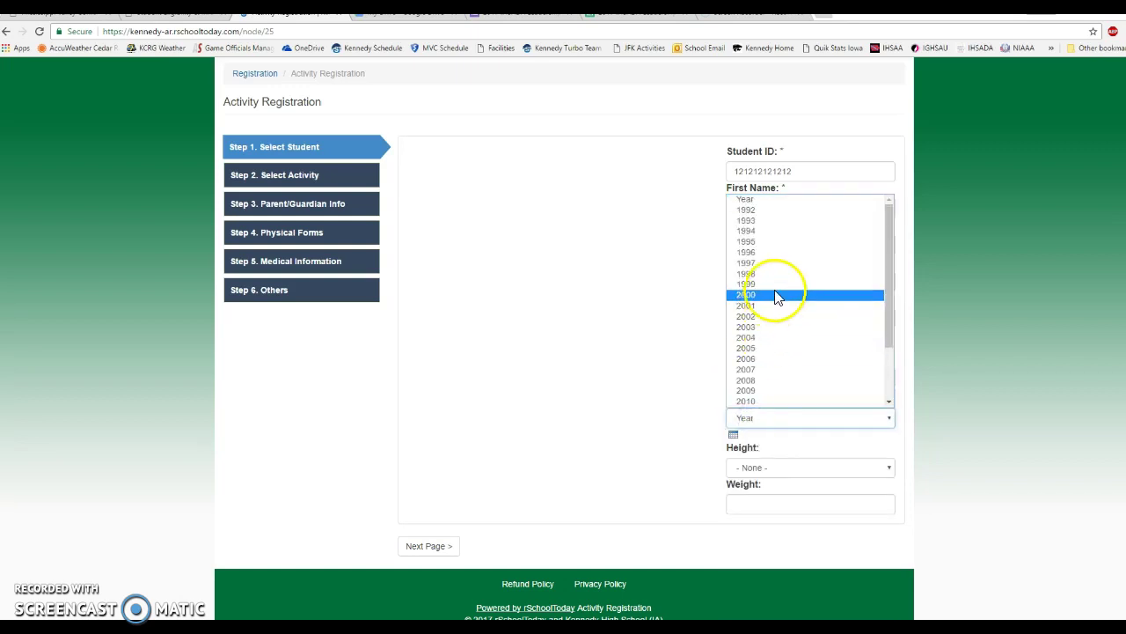
left_click(767, 327)
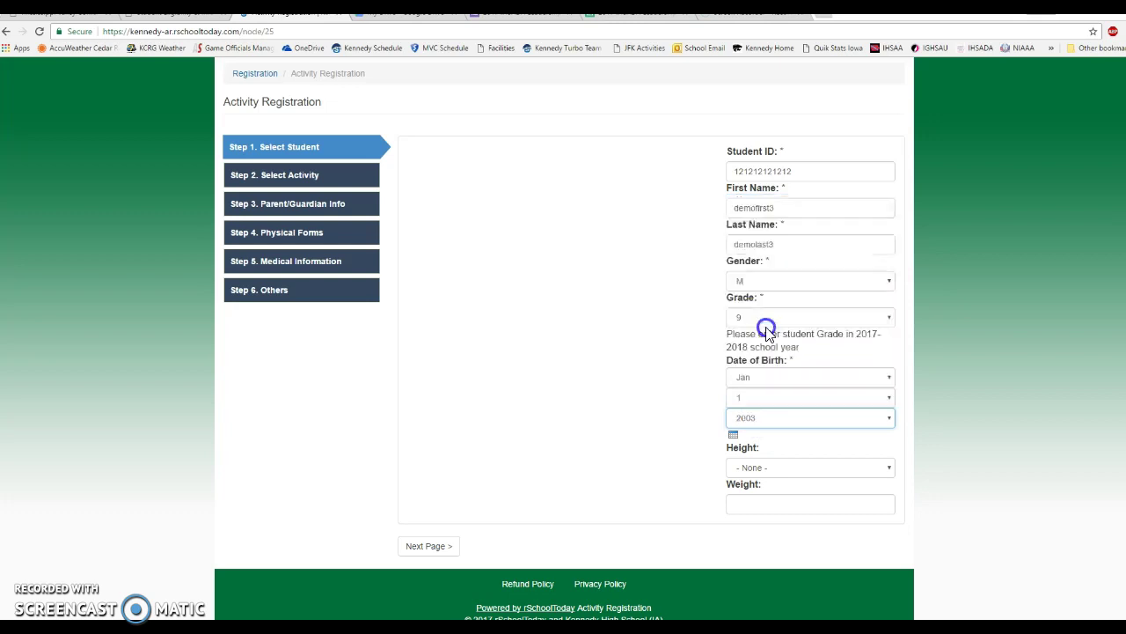
Set height to 5'7" and weight to 160, then continue to Step 2.
left_click(753, 467)
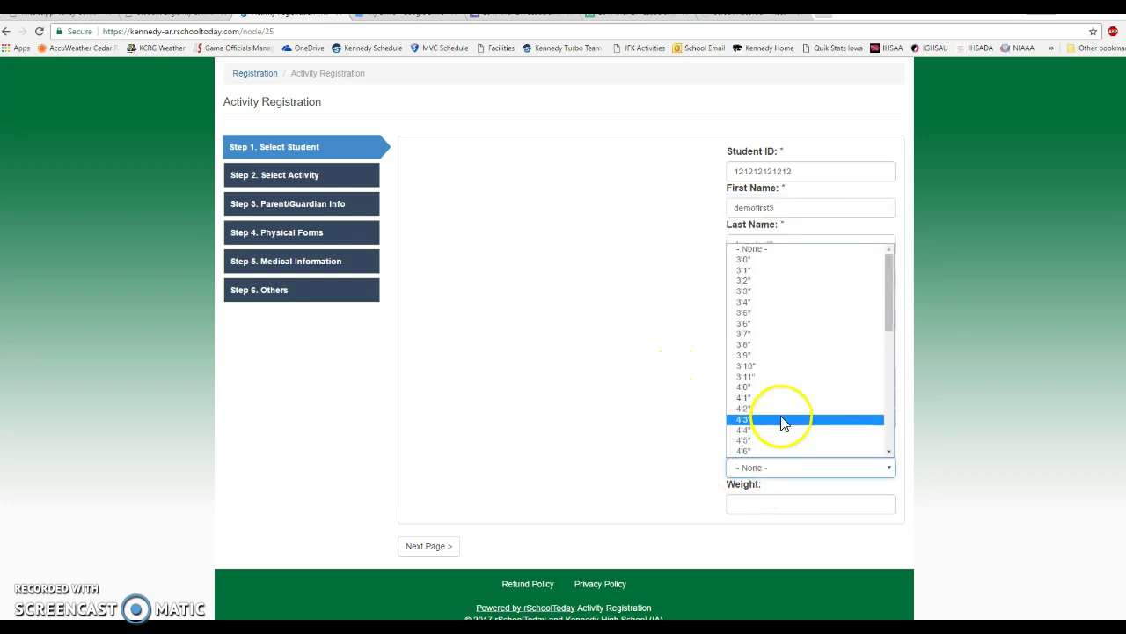
scroll(783, 422, "down", 8)
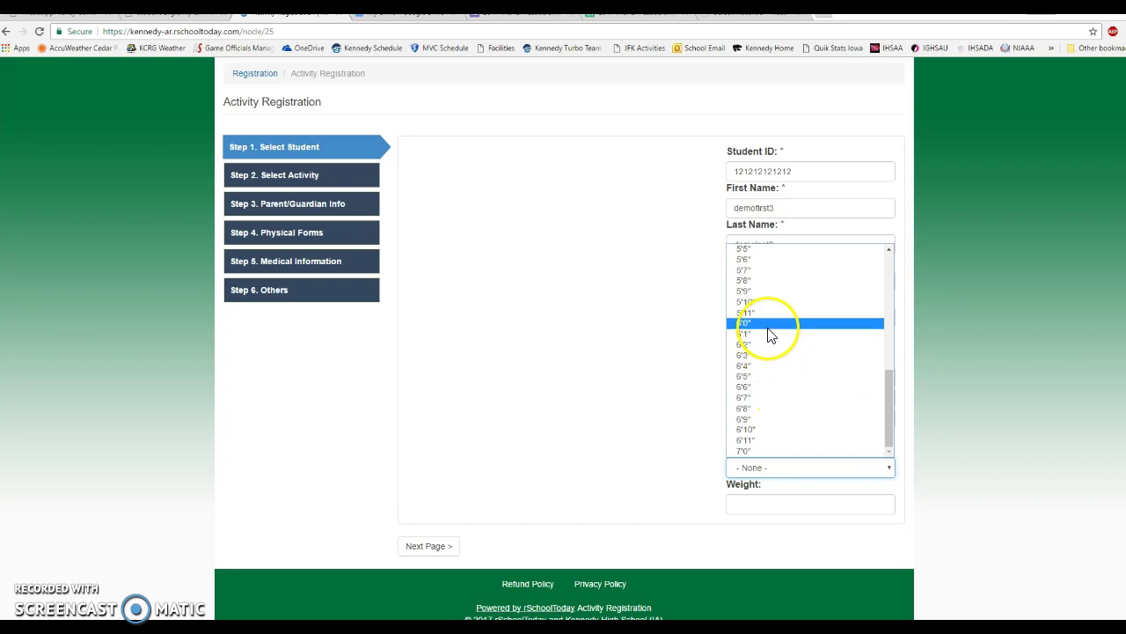
left_click(765, 271)
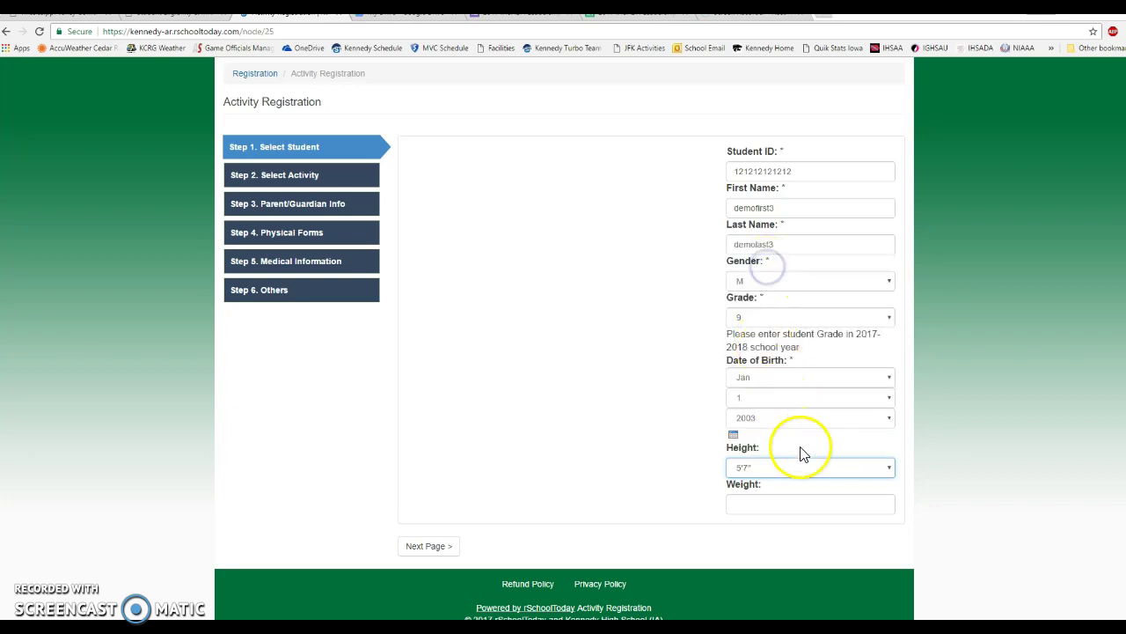
left_click(758, 501)
type("160")
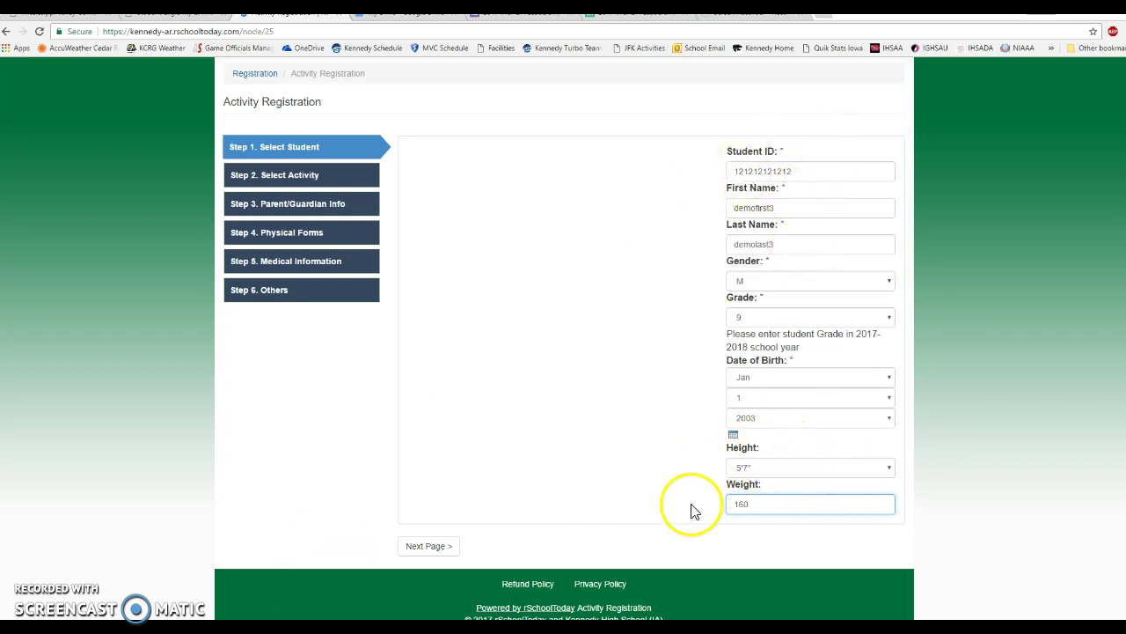
left_click(423, 549)
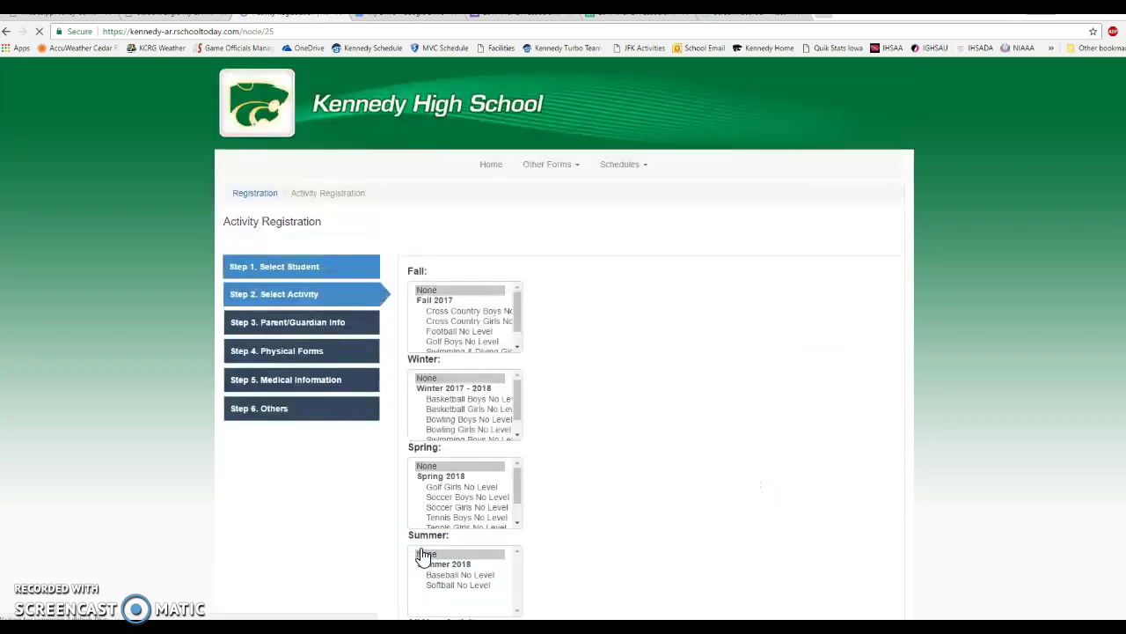
Pick Cross Country Boys (fall), Basketball Boys No Level (winter), Soccer Boys No Level (spring), then continue.
scroll(303, 473, "down", 2)
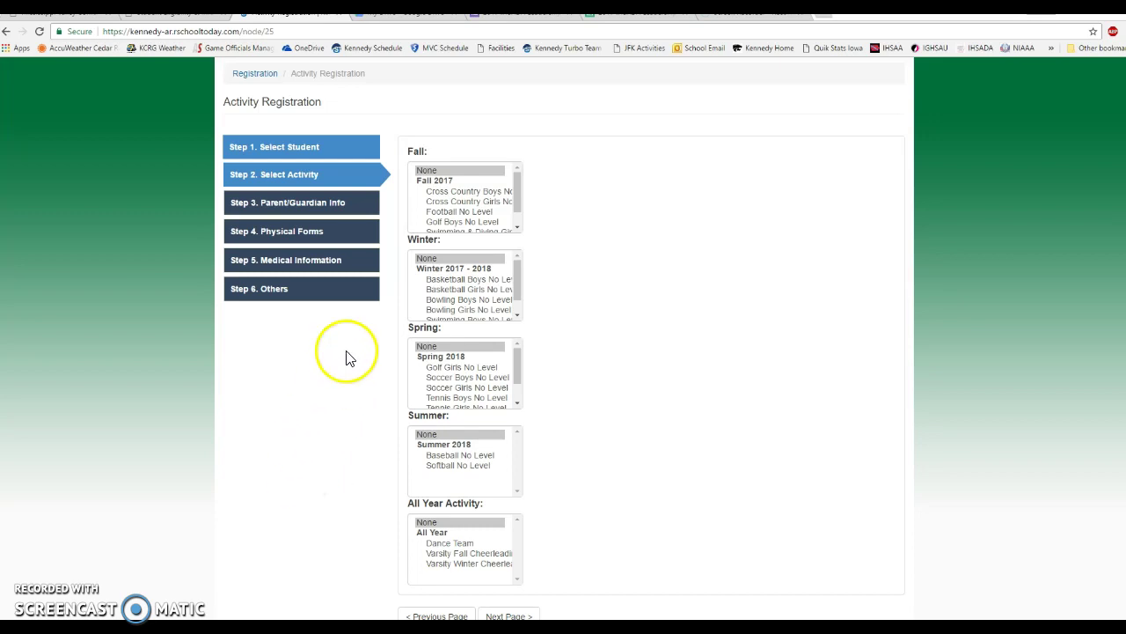
left_click(453, 192)
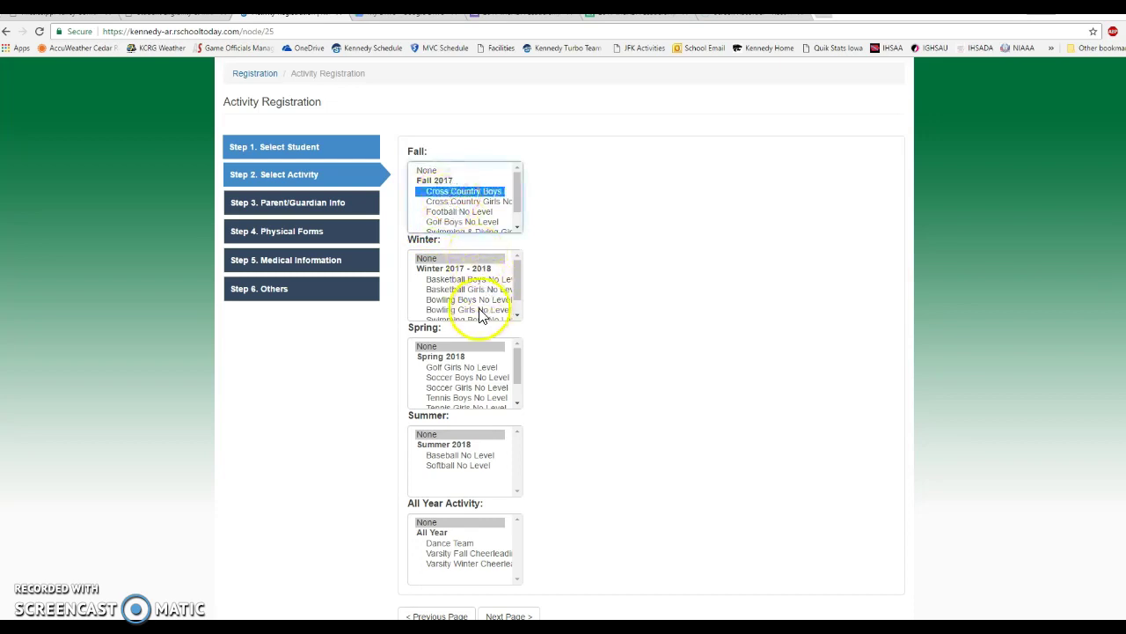
left_click(467, 280)
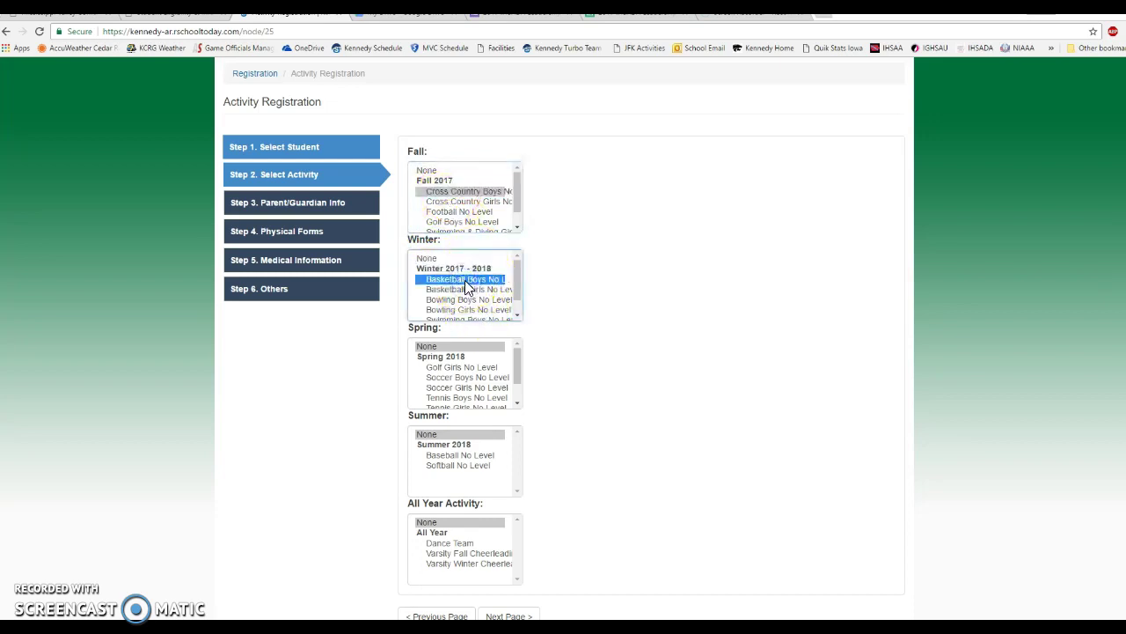
left_click(468, 377)
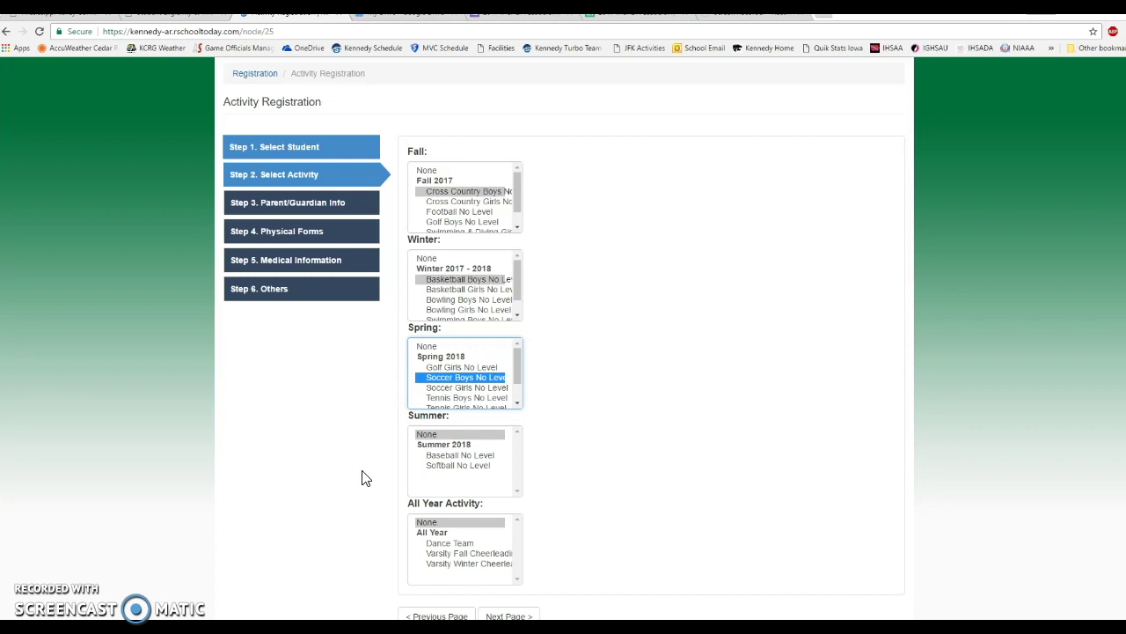
scroll(372, 453, "down", 1)
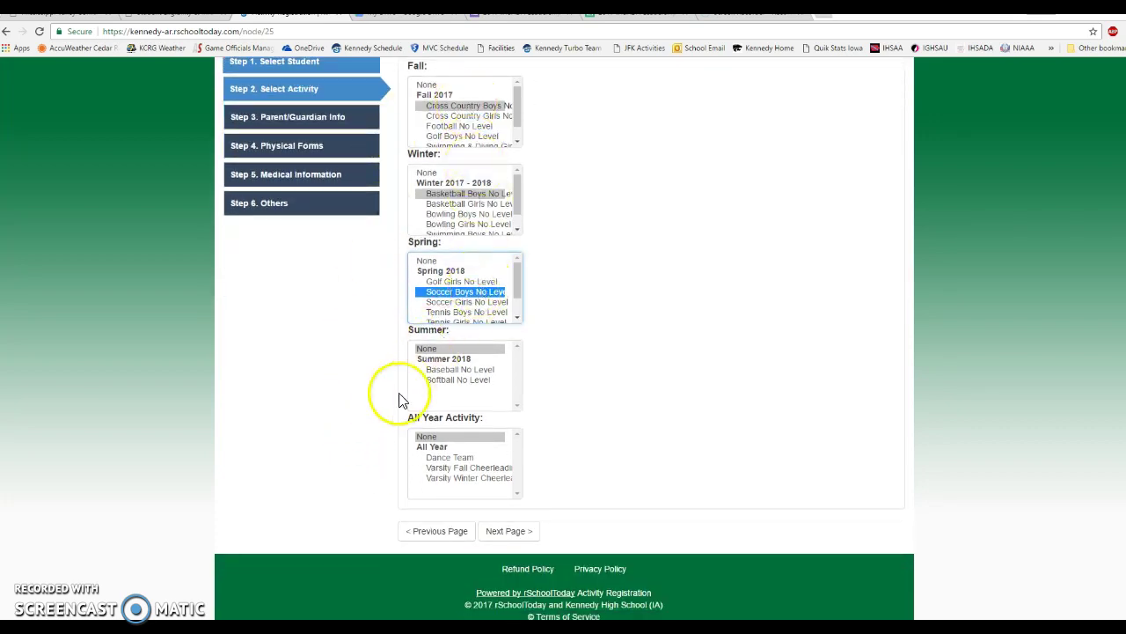
left_click(516, 540)
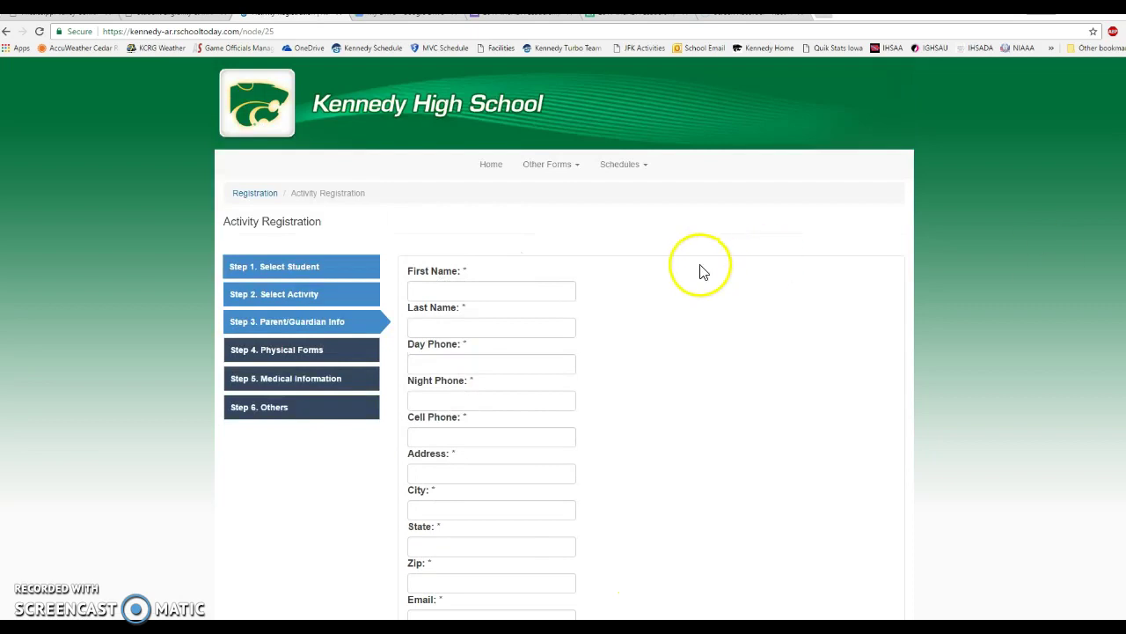
Enter the parent/guardian's first and last name.
left_click(462, 291)
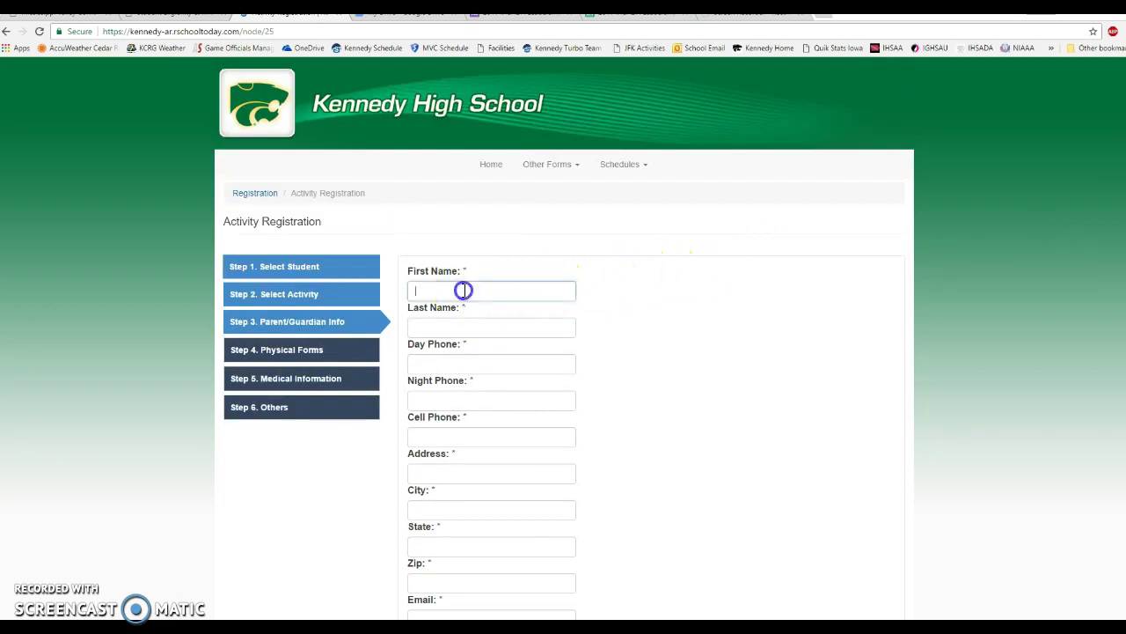
type("demoparent")
key("Tab")
type("demopar")
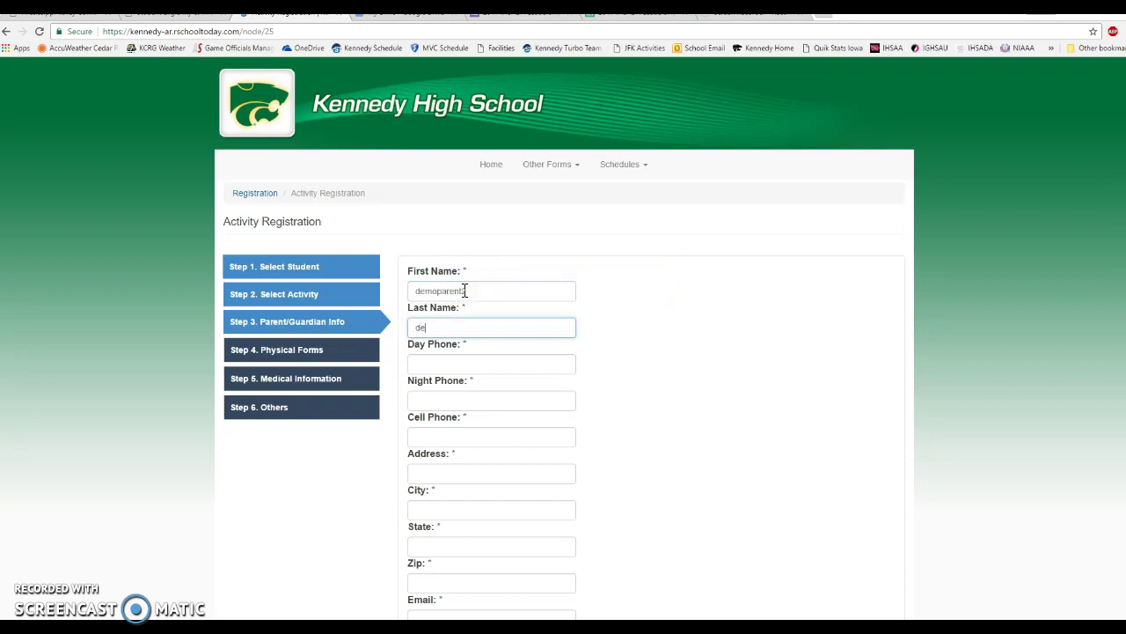
type("ent2")
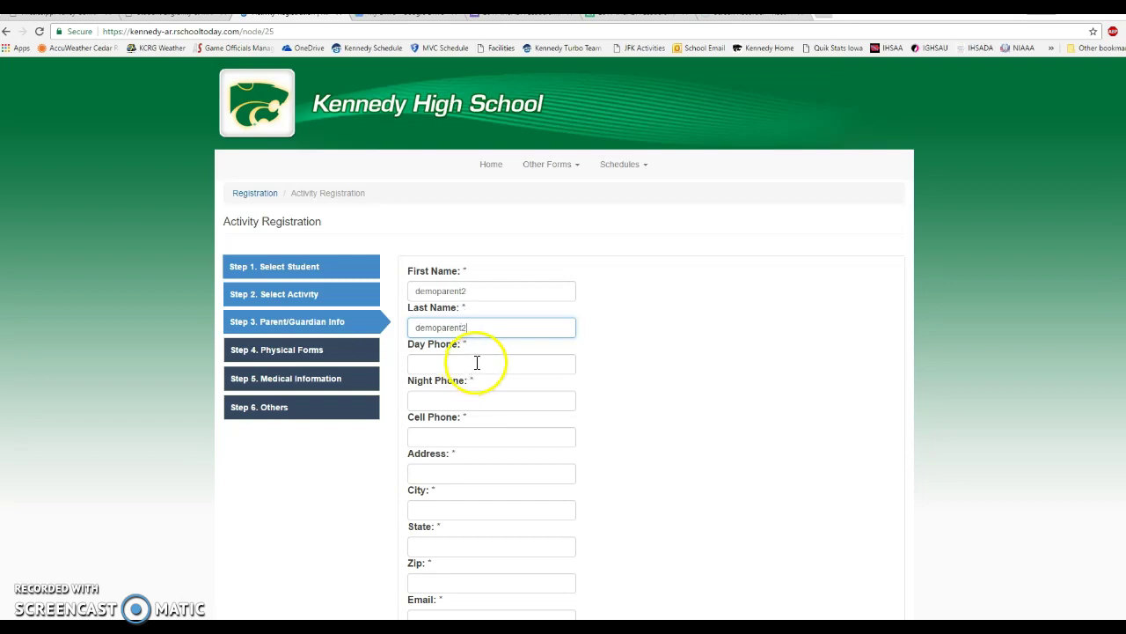
Fill in the day, night and cell phone numbers.
left_click(516, 371)
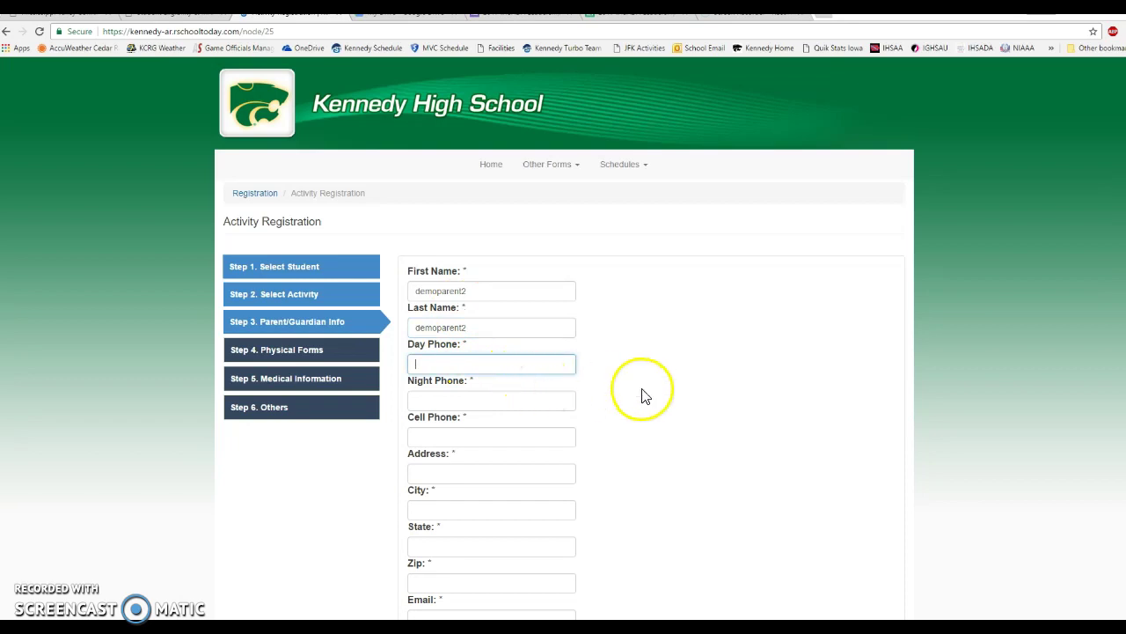
scroll(641, 395, "down", 3)
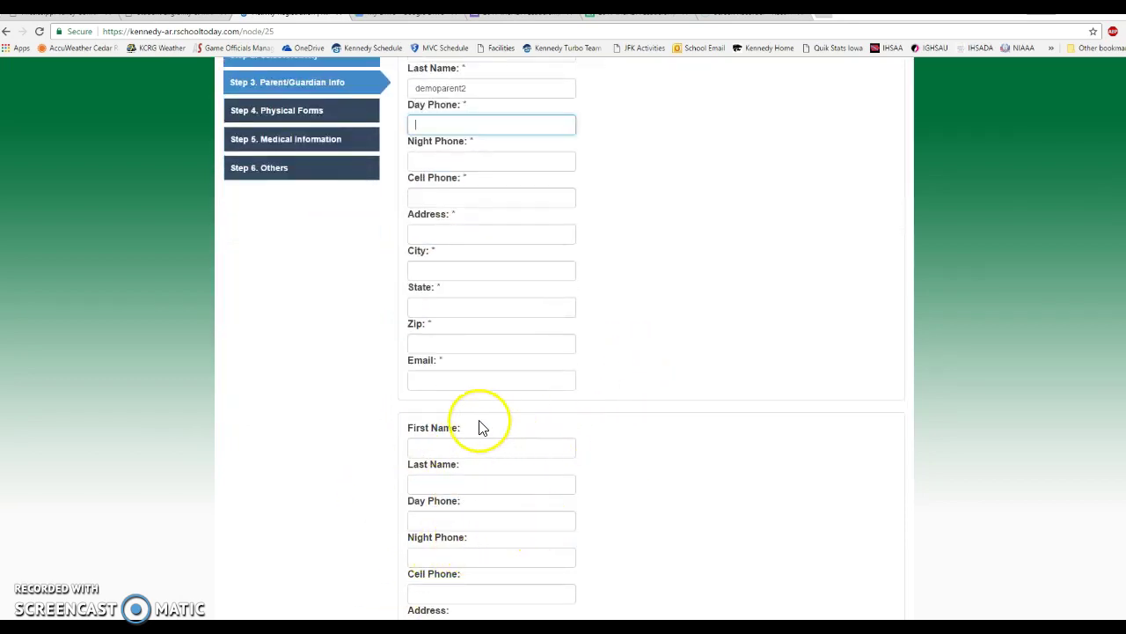
scroll(511, 469, "down", 2)
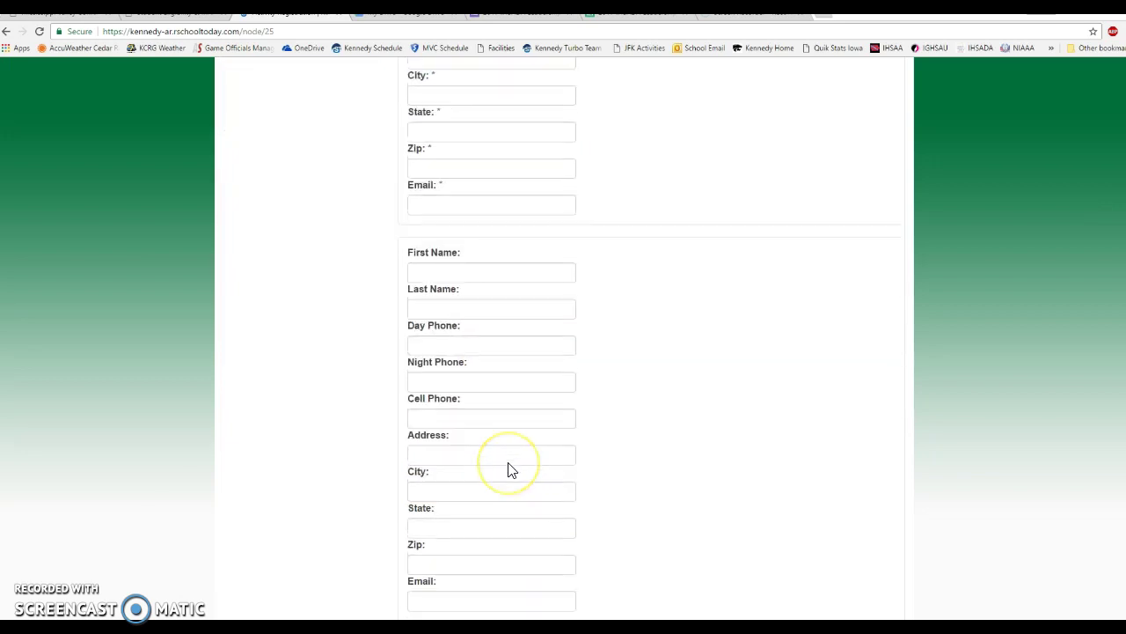
scroll(512, 469, "up", 4)
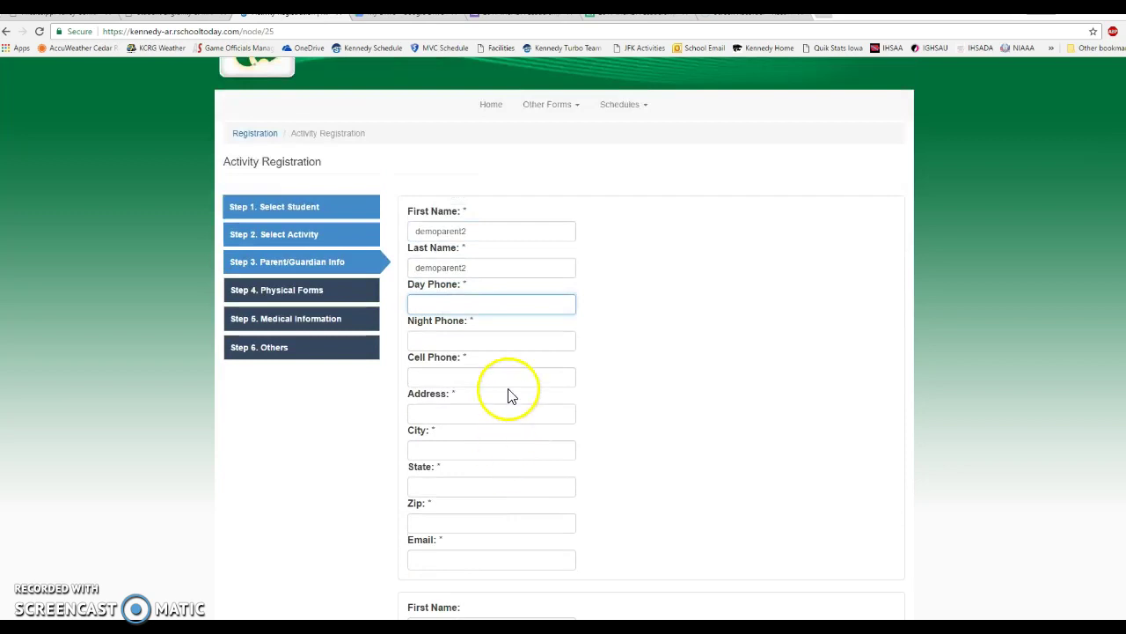
type("555-555-5555")
key("Tab")
type("555-555-55")
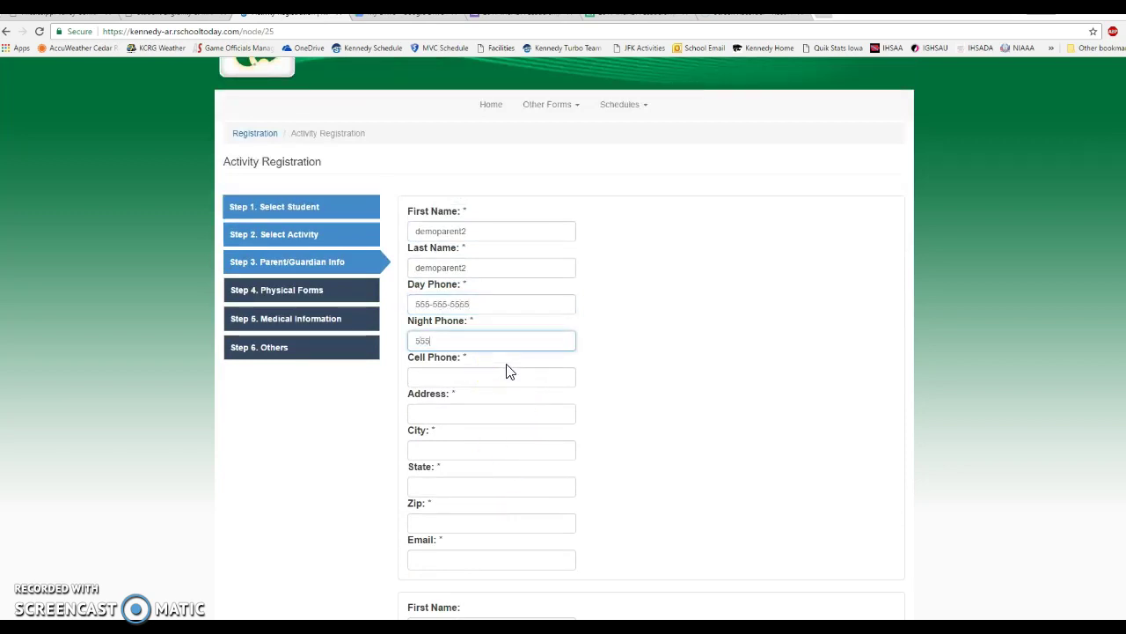
type("55")
key("Tab")
type("555-555-5555")
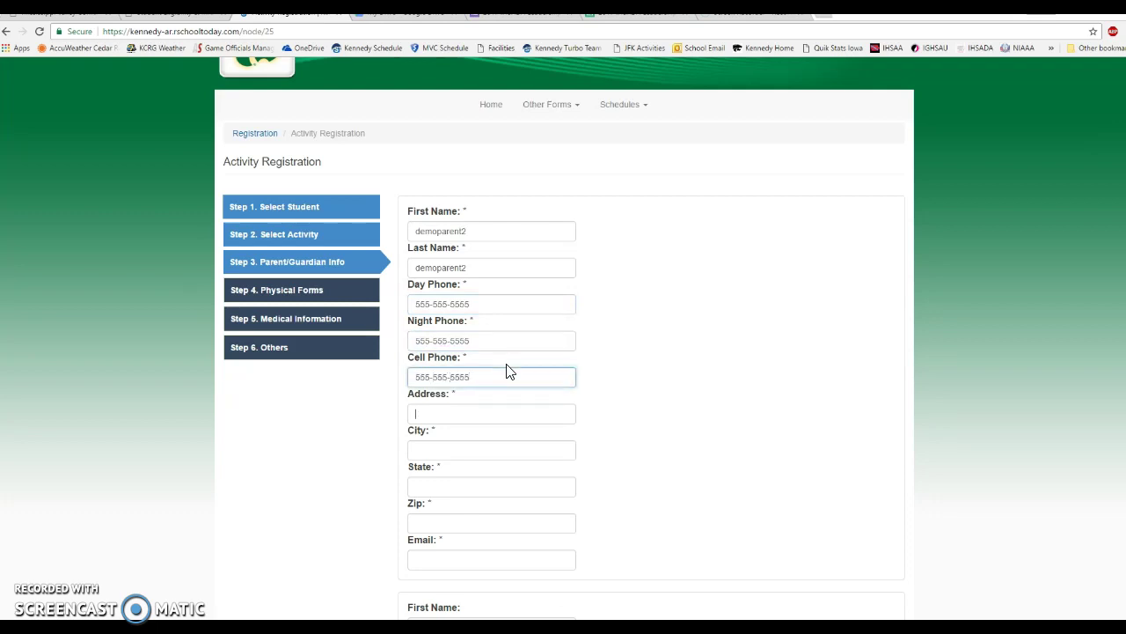
Enter the home street address, city, state and zip code.
key("Tab")
type("1234 demolane")
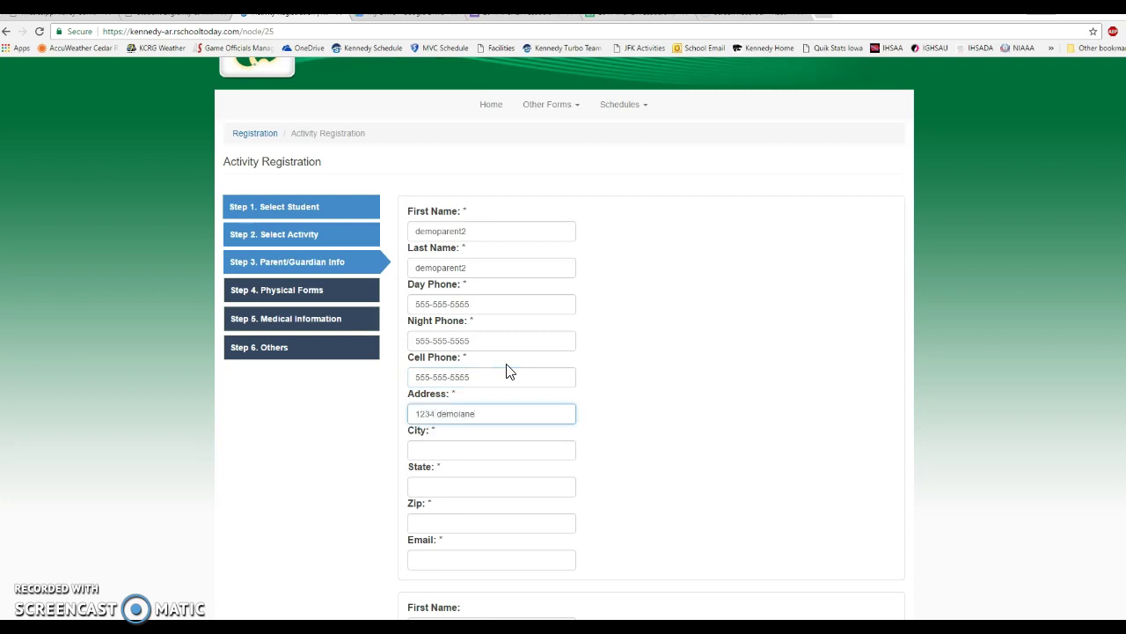
key("Tab")
type("cedar")
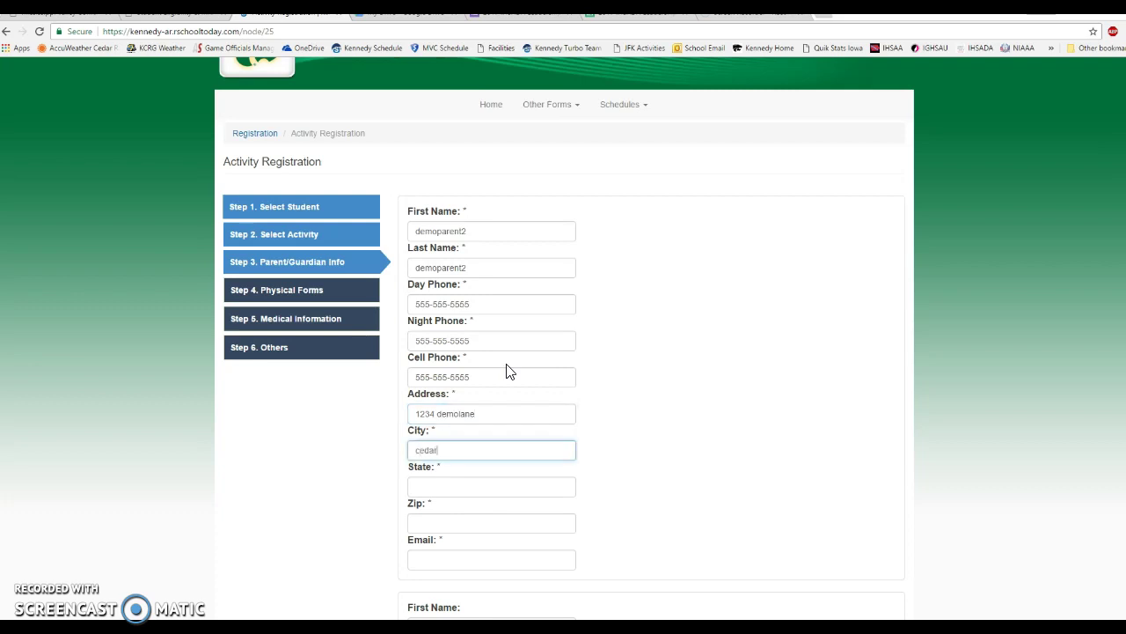
key("BackSpace")
key("BackSpace")
key("BackSpace")
key("BackSpace")
key("BackSpace")
type("Cedar rap")
key("BackSpace")
key("BackSpace")
key("BackSpace")
type("Rapids")
key("Tab")
type("IA")
key("Tab")
type("52405")
key("BackSpace")
type("2")
Enter the family e-mail address and review the rest of the form.
key("Tab")
type("demo")
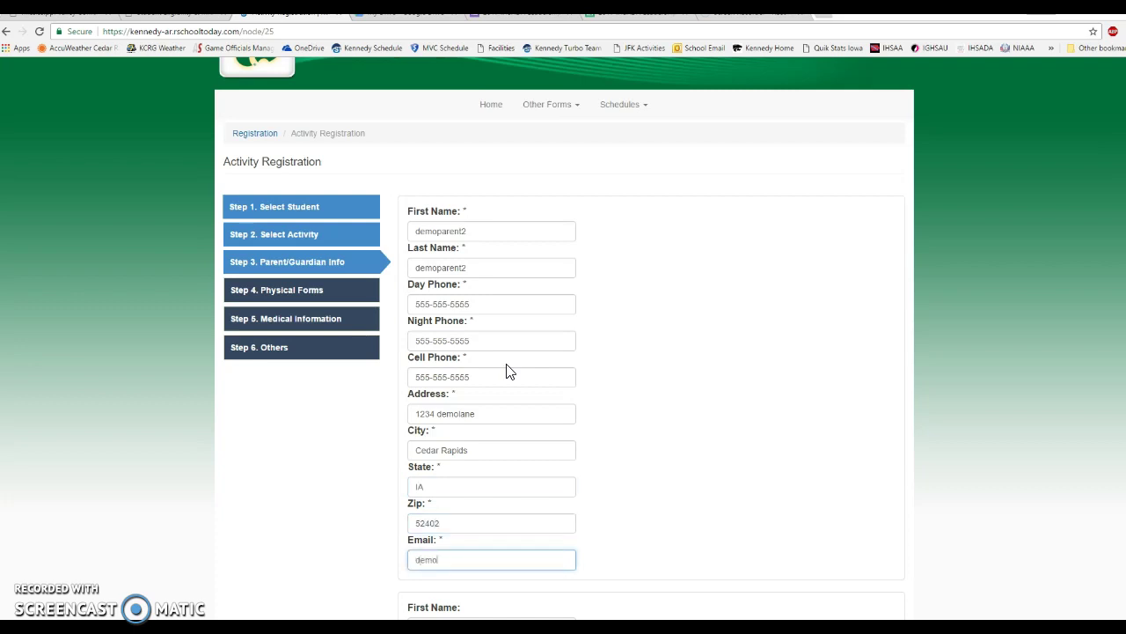
type("family@demo.com")
scroll(767, 346, "down", 4)
scroll(468, 323, "down", 2)
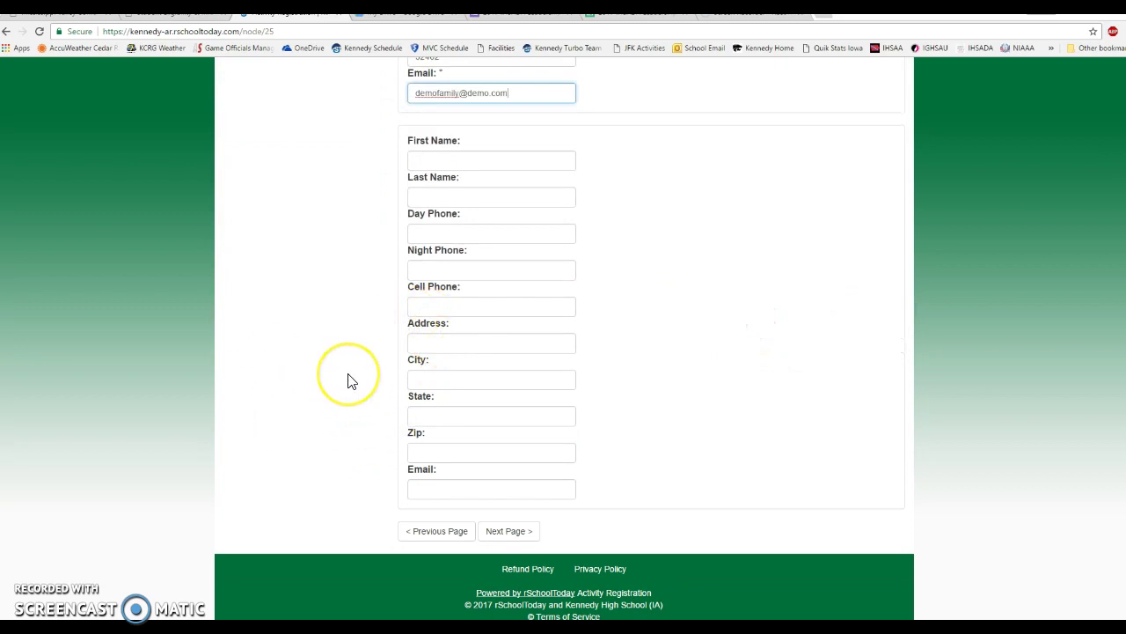
scroll(348, 380, "up", 4)
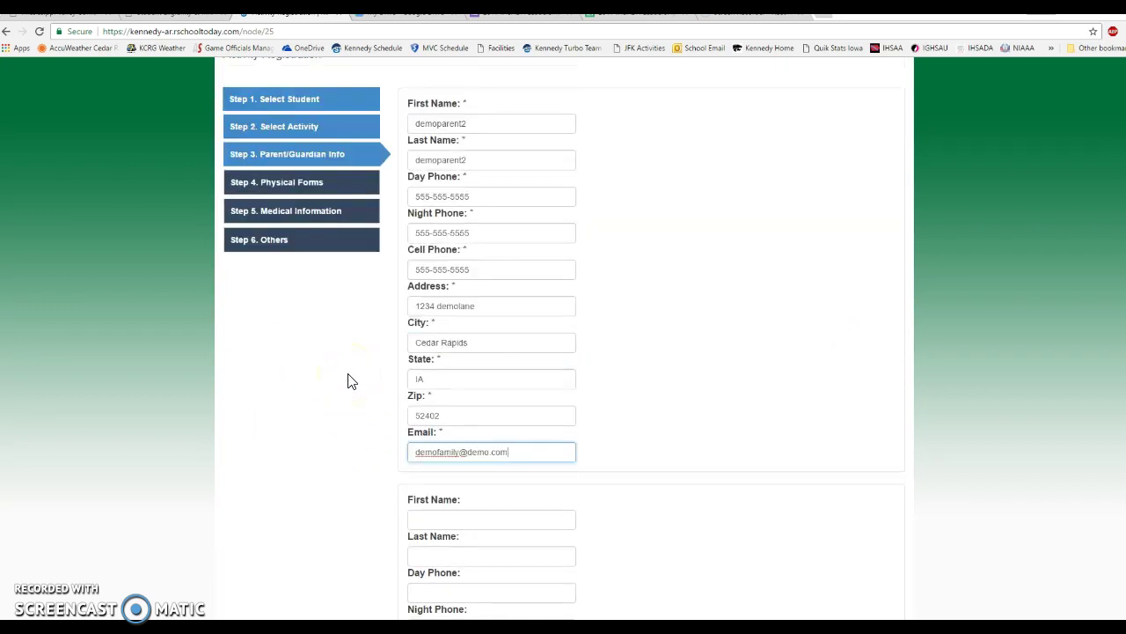
scroll(347, 380, "down", 4)
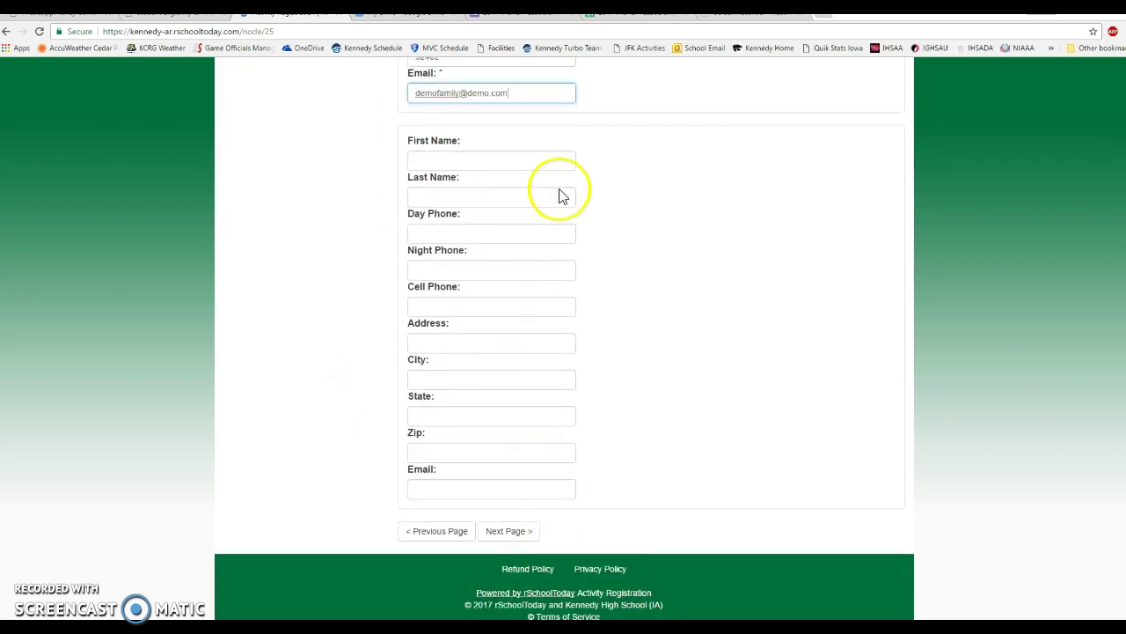
Advance to Step 4 Physical Forms and scroll to the upload area.
left_click(507, 531)
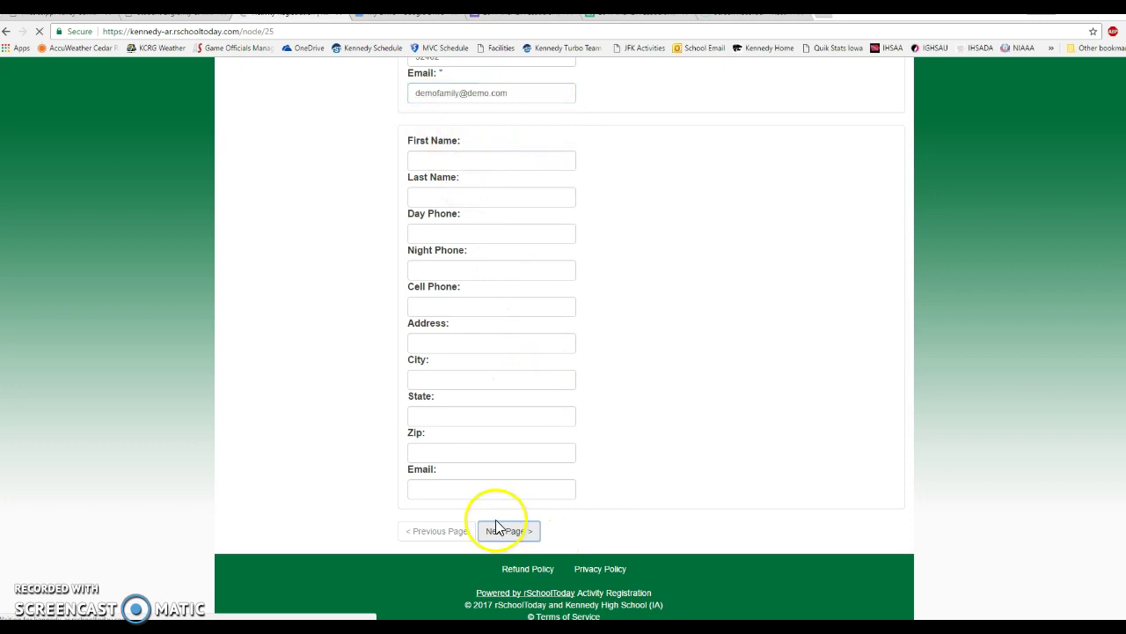
scroll(268, 492, "down", 1)
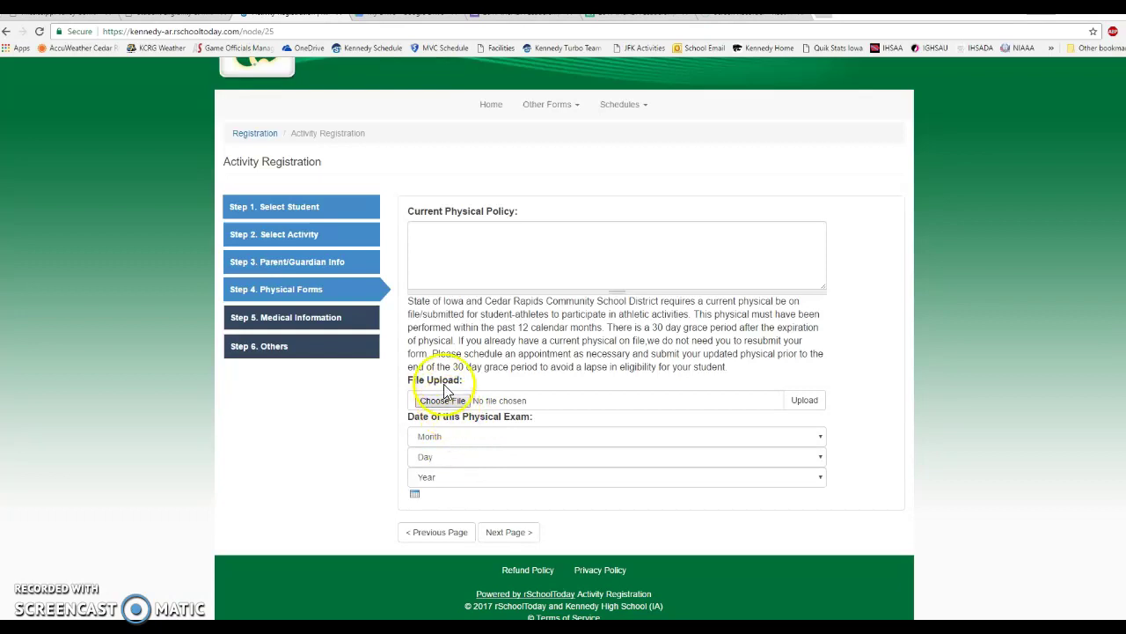
Attach the student's physical exam PDF from Pictures and upload it.
left_click(445, 403)
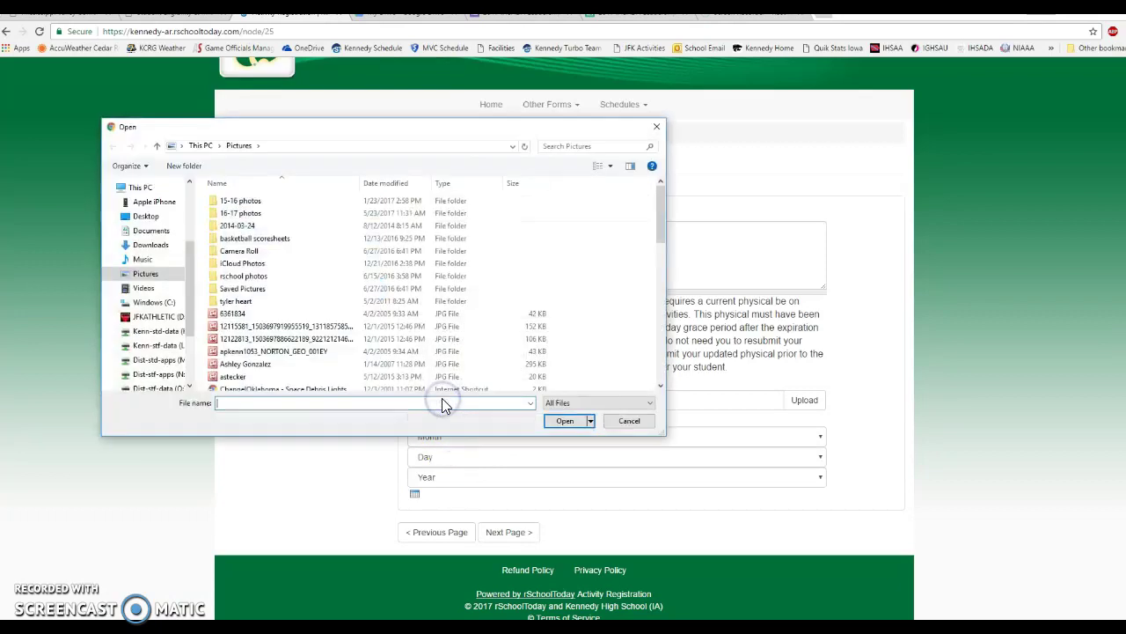
scroll(398, 324, "down", 2)
scroll(398, 324, "down", 8)
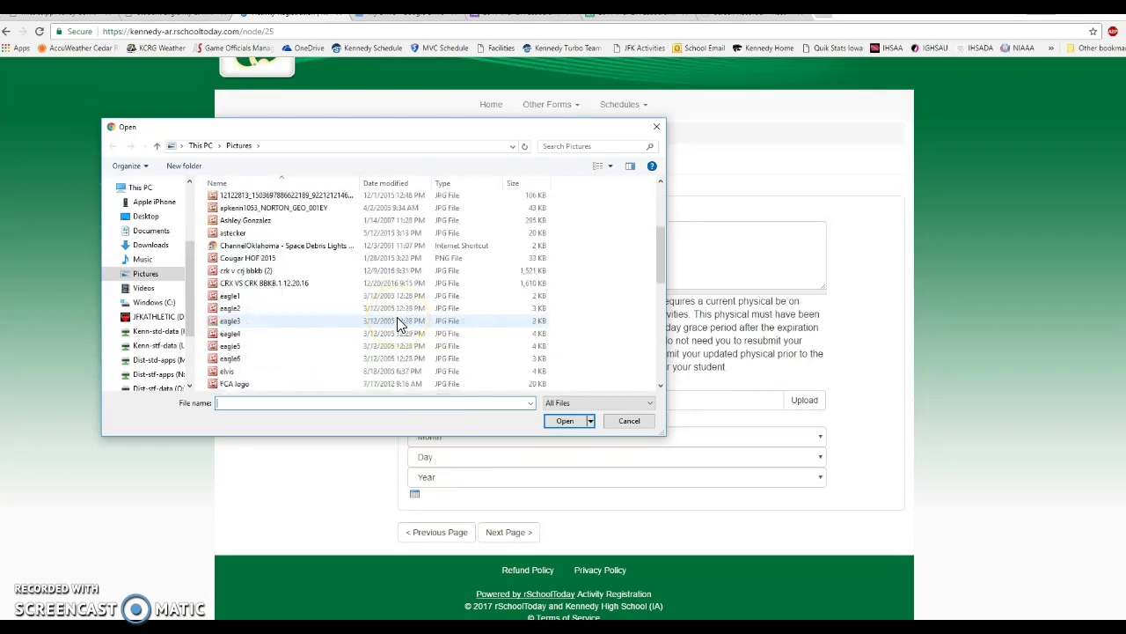
scroll(397, 318, "down", 2)
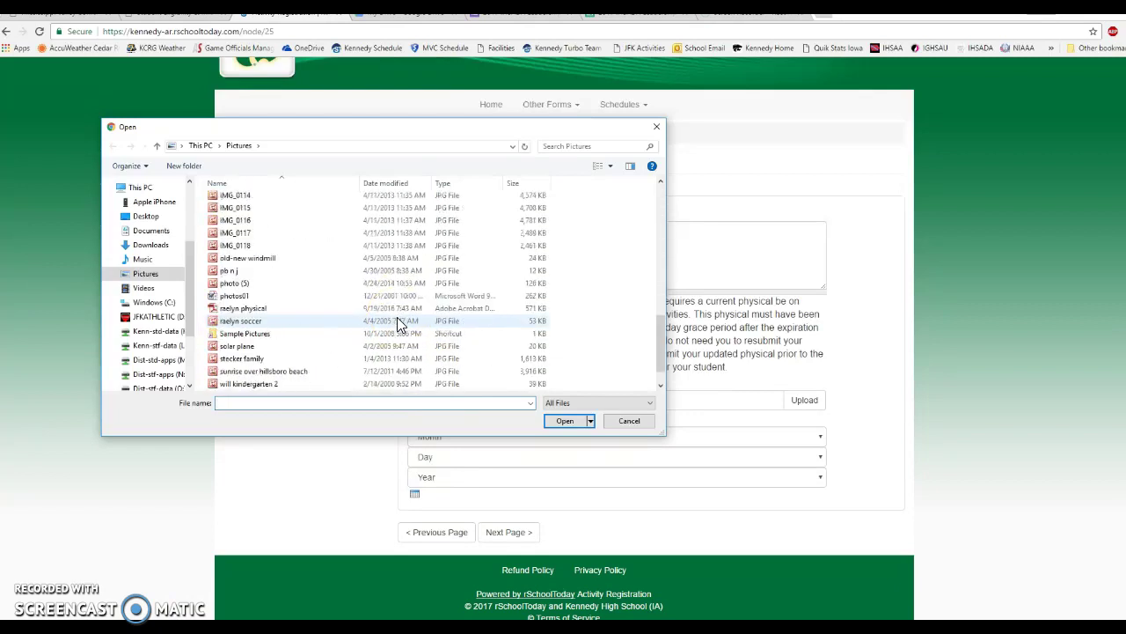
left_click(251, 313)
double_click(250, 309)
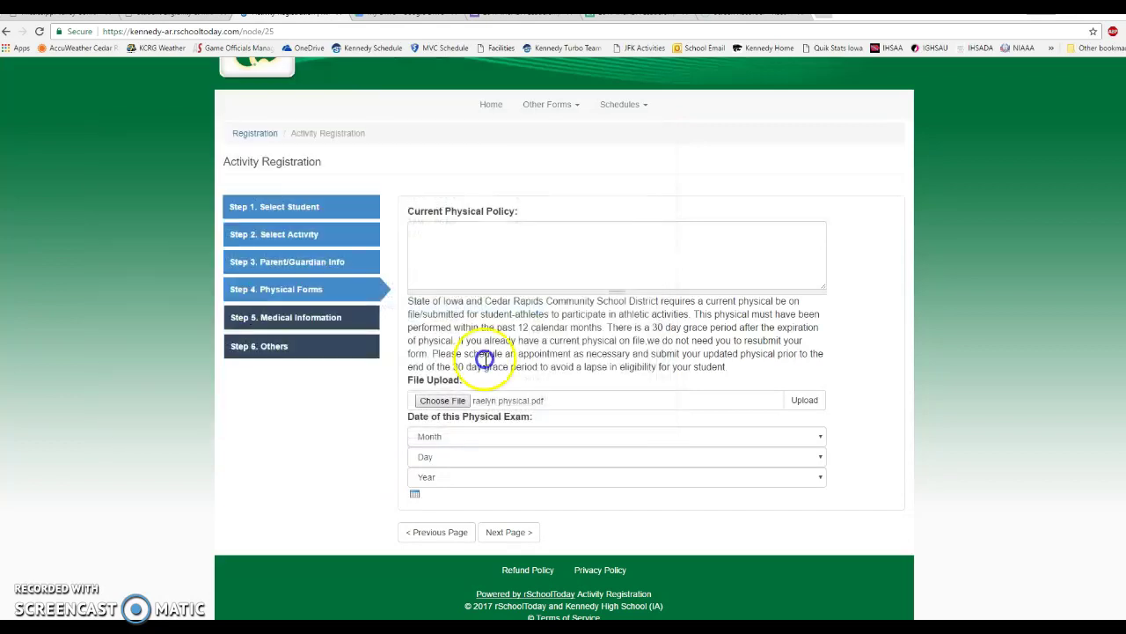
left_click(808, 402)
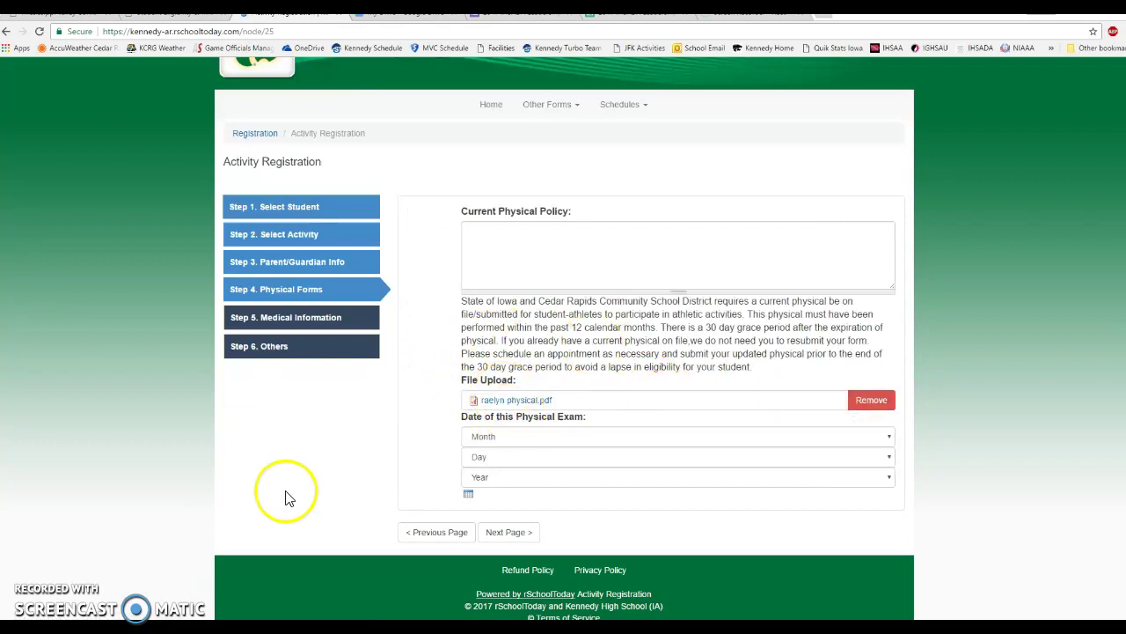
Choose Oct, day 1 and year 2016 in Date of this Physical Exam.
left_click(534, 436)
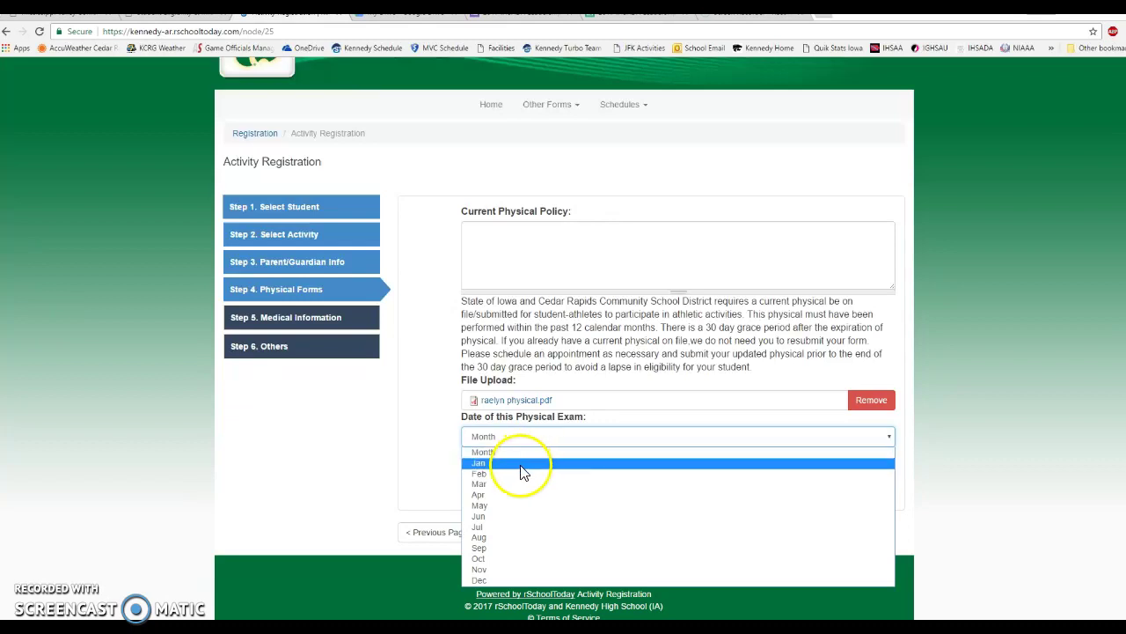
left_click(504, 561)
left_click(480, 458)
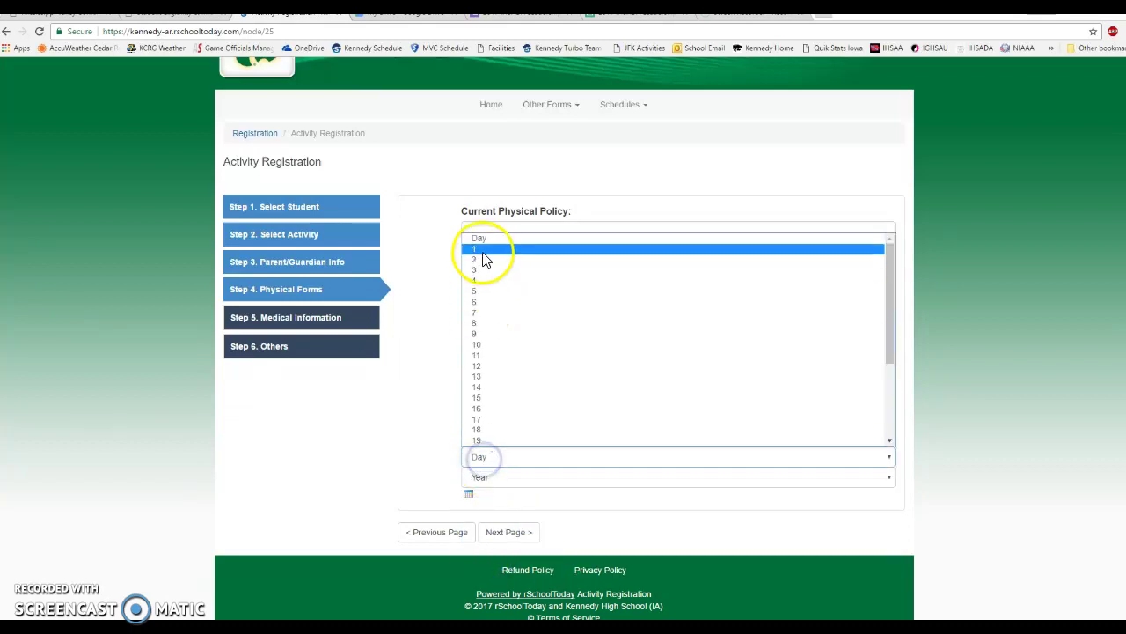
left_click(483, 250)
left_click(501, 477)
left_click(497, 515)
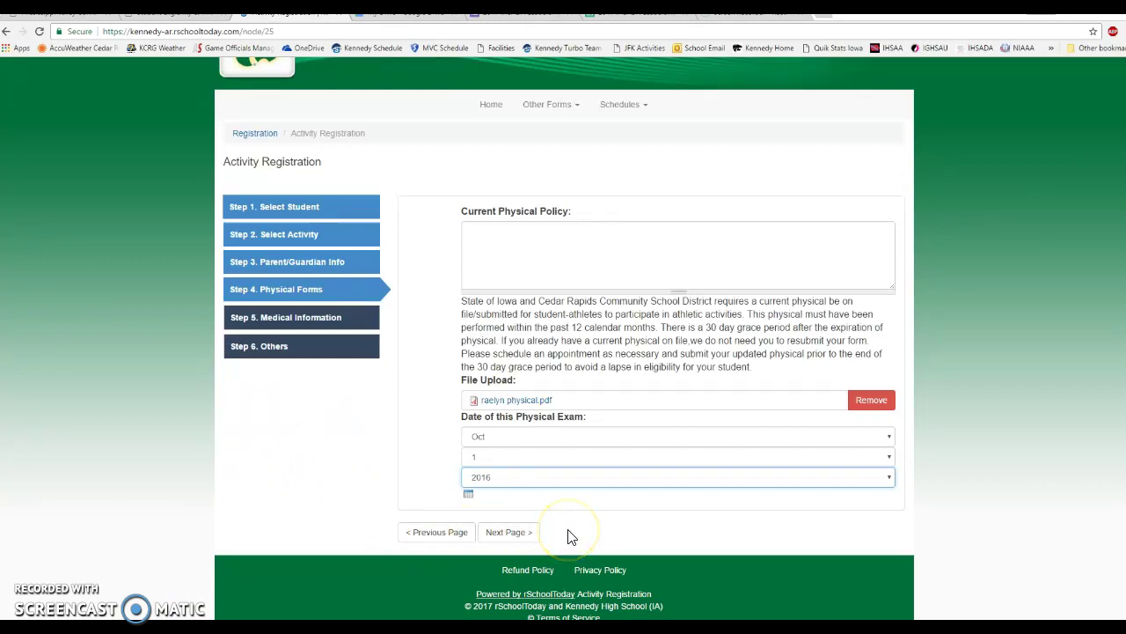
Retry Next Page after the 503 error to reach Step 5, Medical Information.
left_click(507, 533)
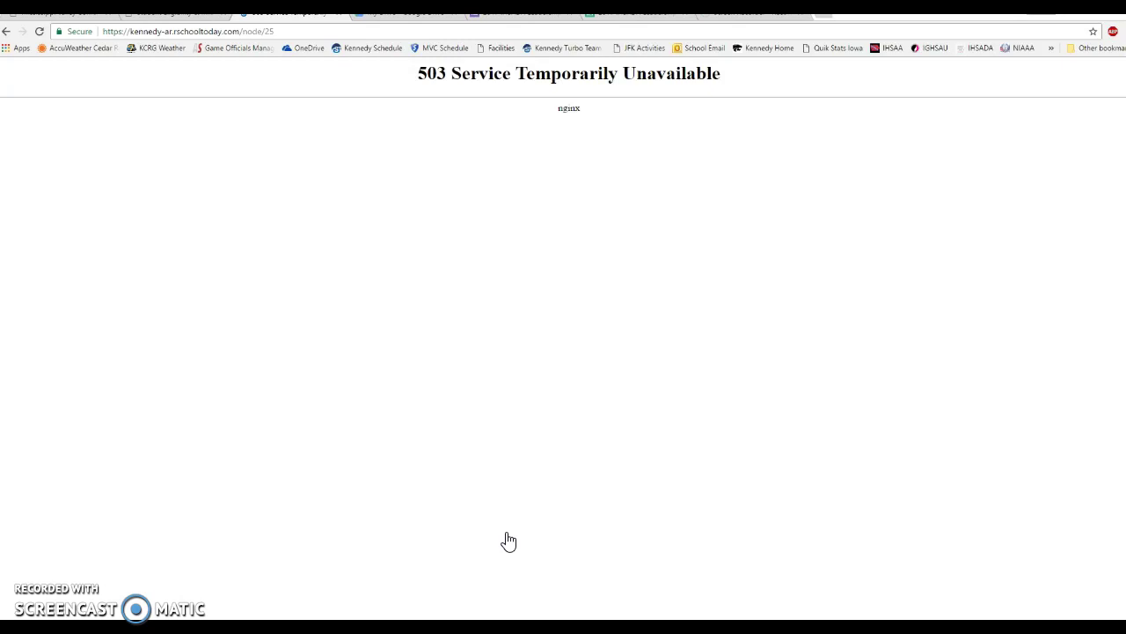
left_click(6, 31)
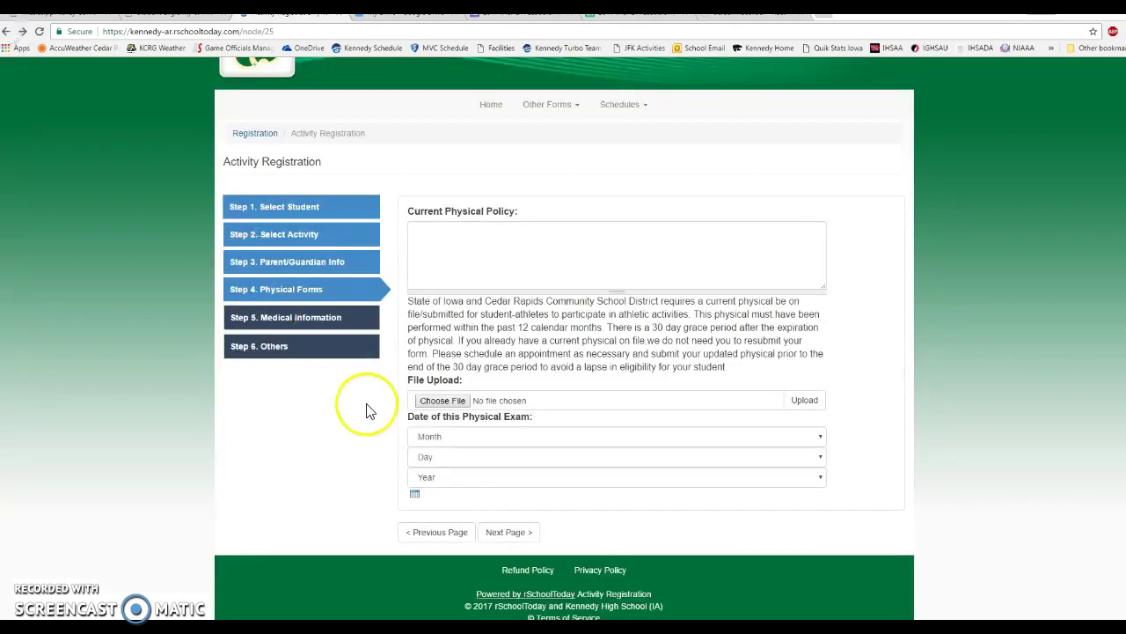
left_click(505, 534)
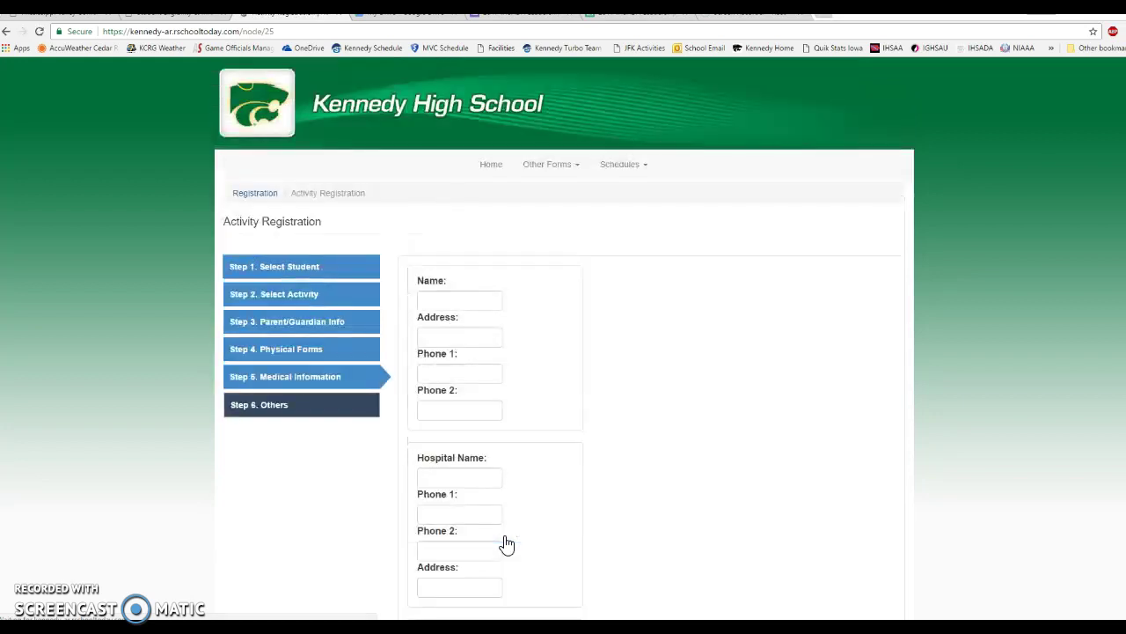
left_click(305, 467)
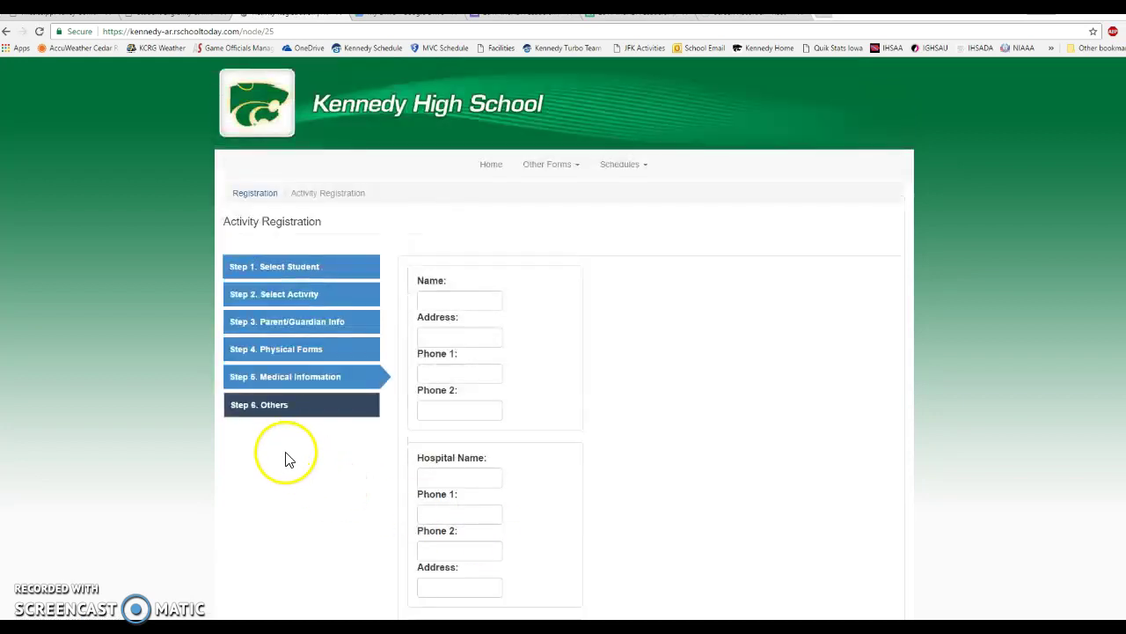
scroll(291, 479, "down", 1)
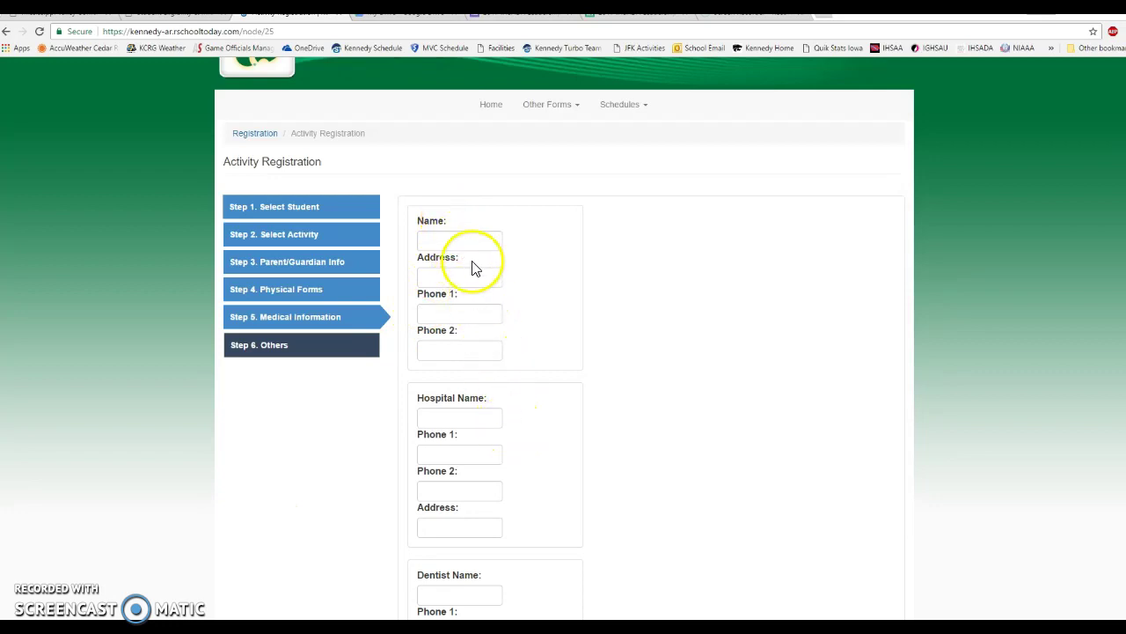
scroll(519, 327, "down", 1)
scroll(511, 316, "down", 3)
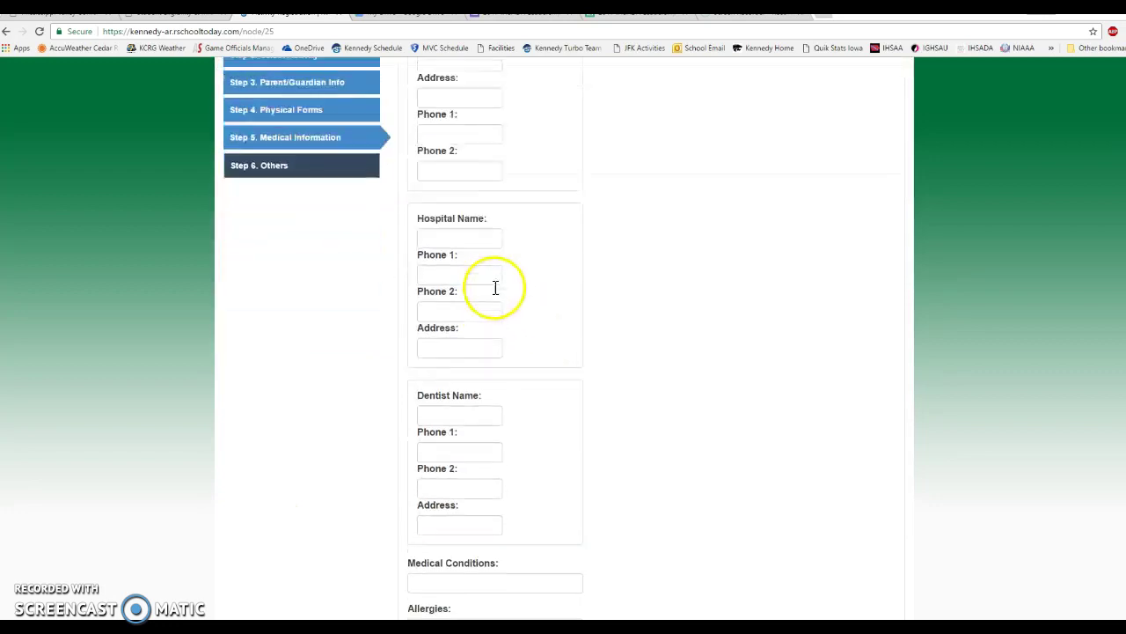
scroll(499, 299, "down", 2)
scroll(495, 307, "up", 5)
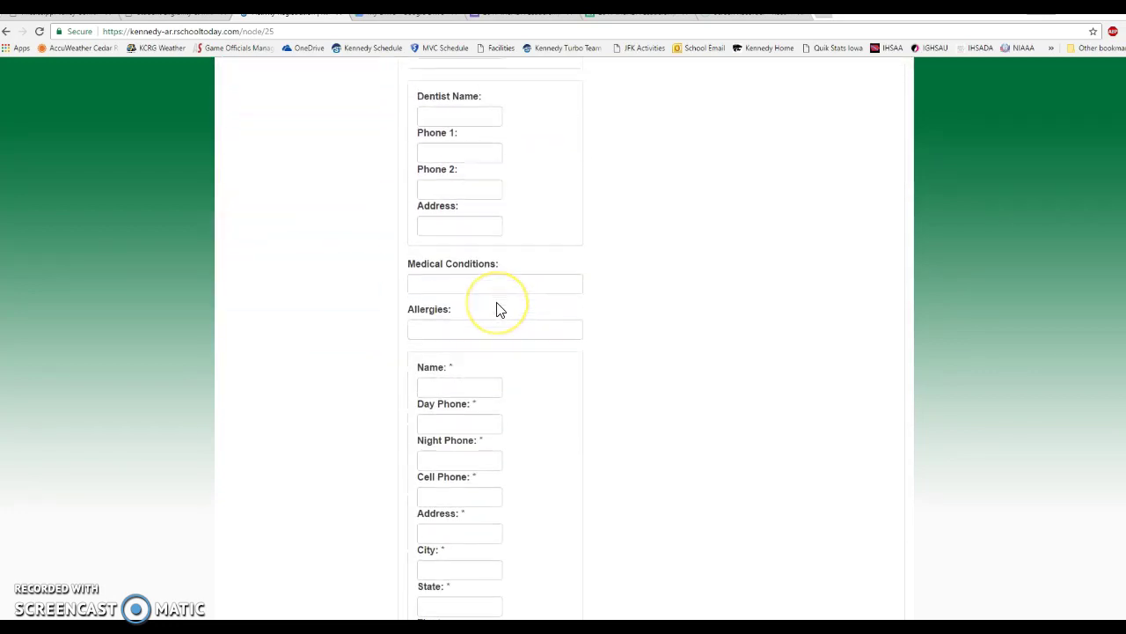
scroll(497, 308, "up", 1)
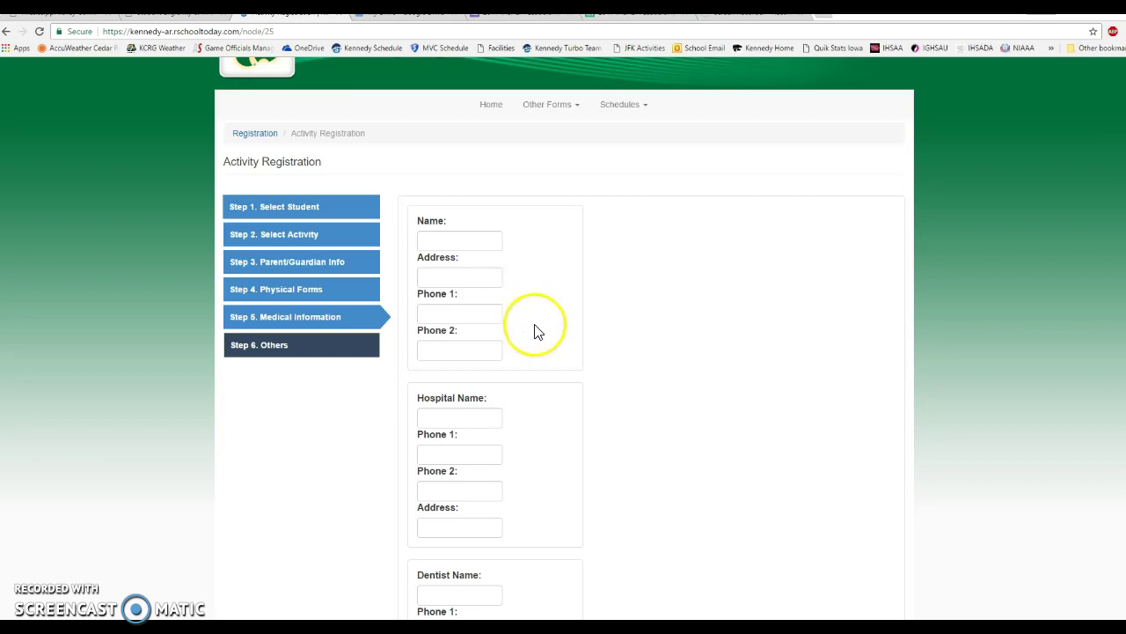
scroll(532, 328, "down", 2)
scroll(532, 333, "down", 4)
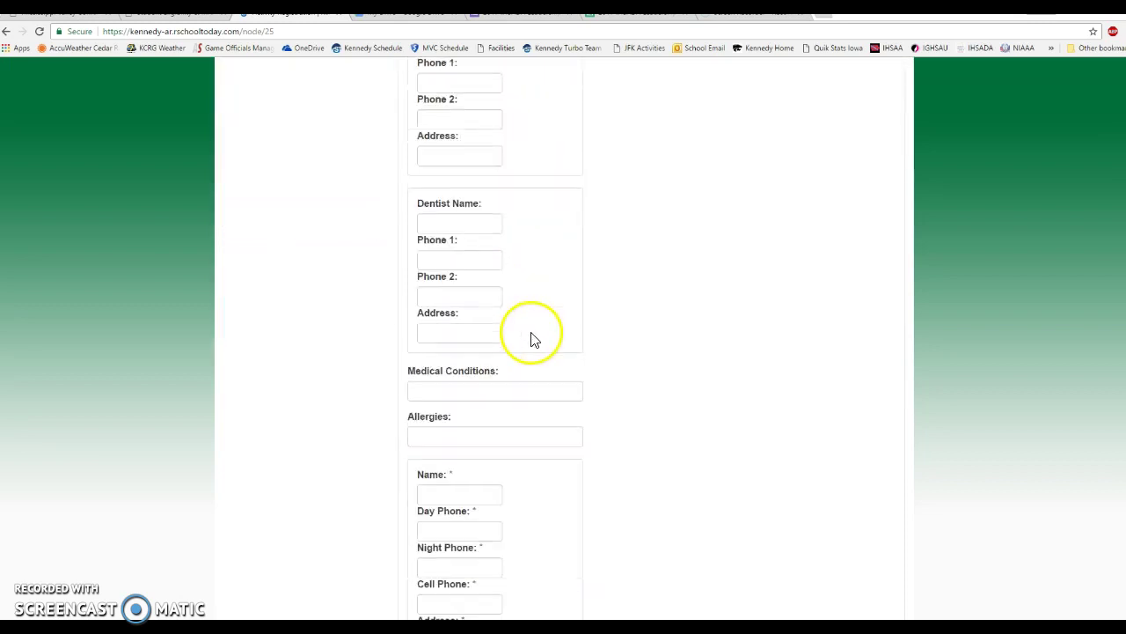
scroll(528, 413, "down", 3)
Enter the medical contact's name and their day and night phone numbers.
left_click(470, 268)
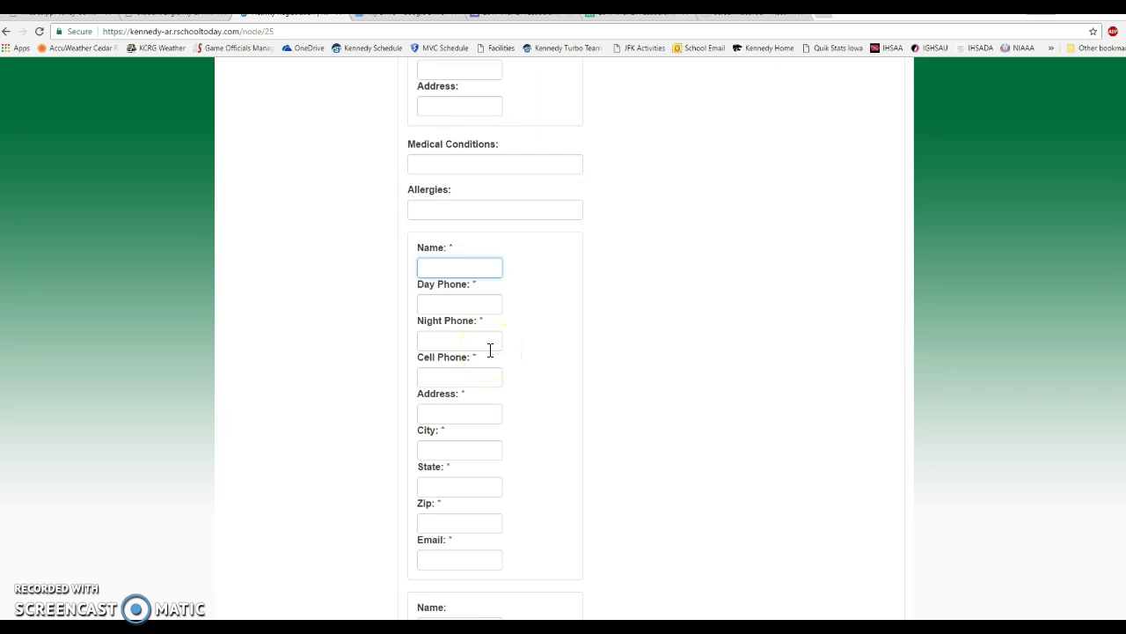
type("medconta")
type("m")
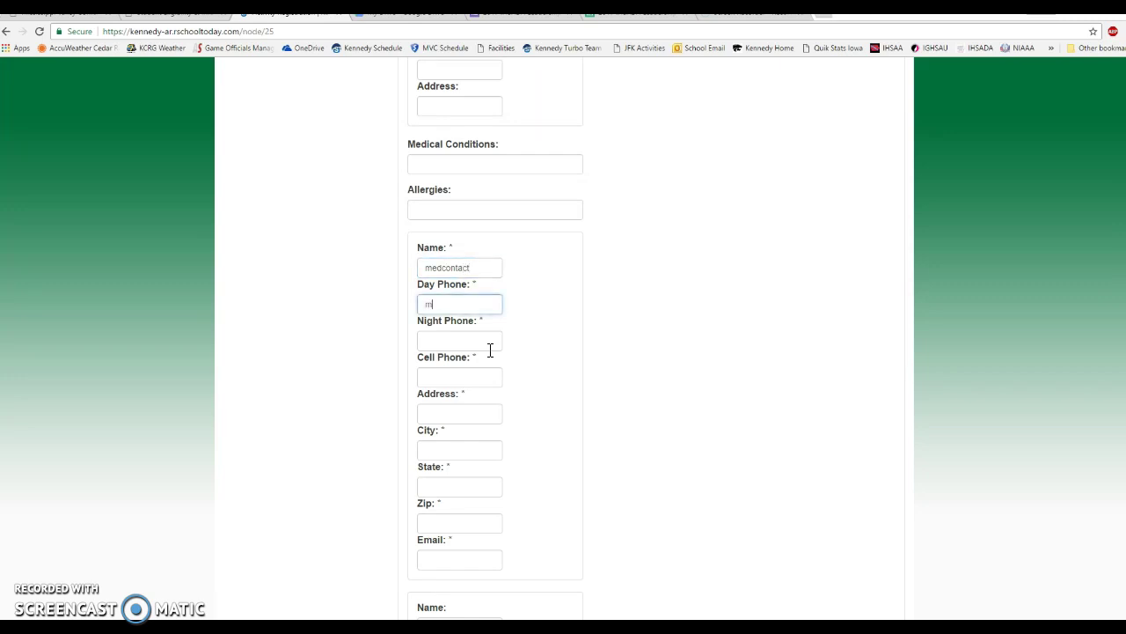
key("BackSpace")
type("555-555-5555")
key("Tab")
type("555-555-5555")
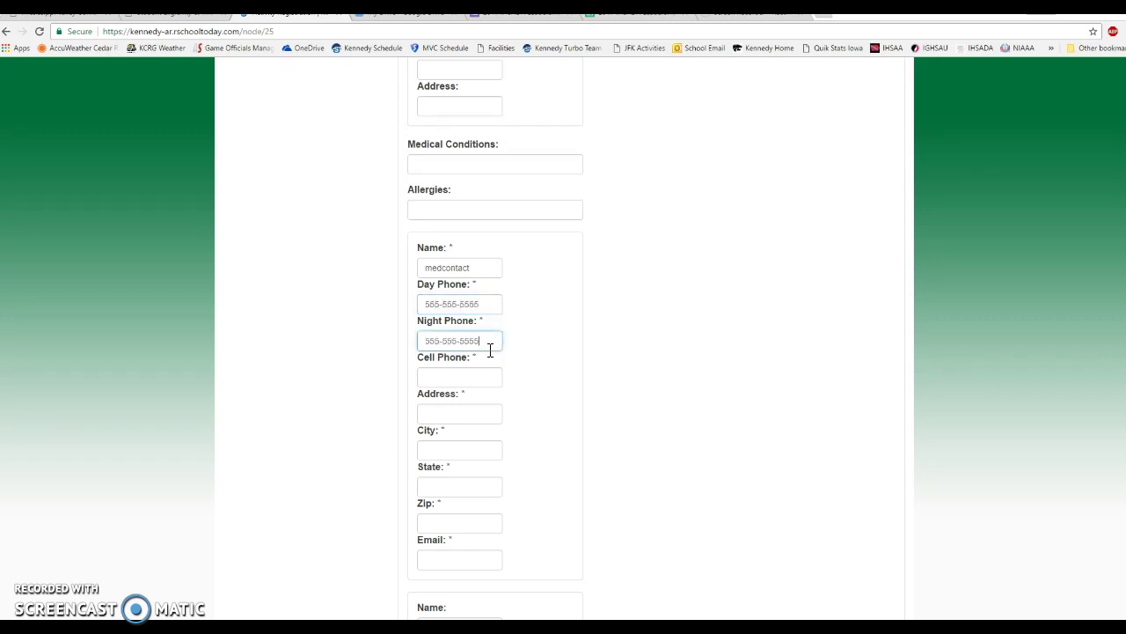
key("Tab")
type("555-555-5555")
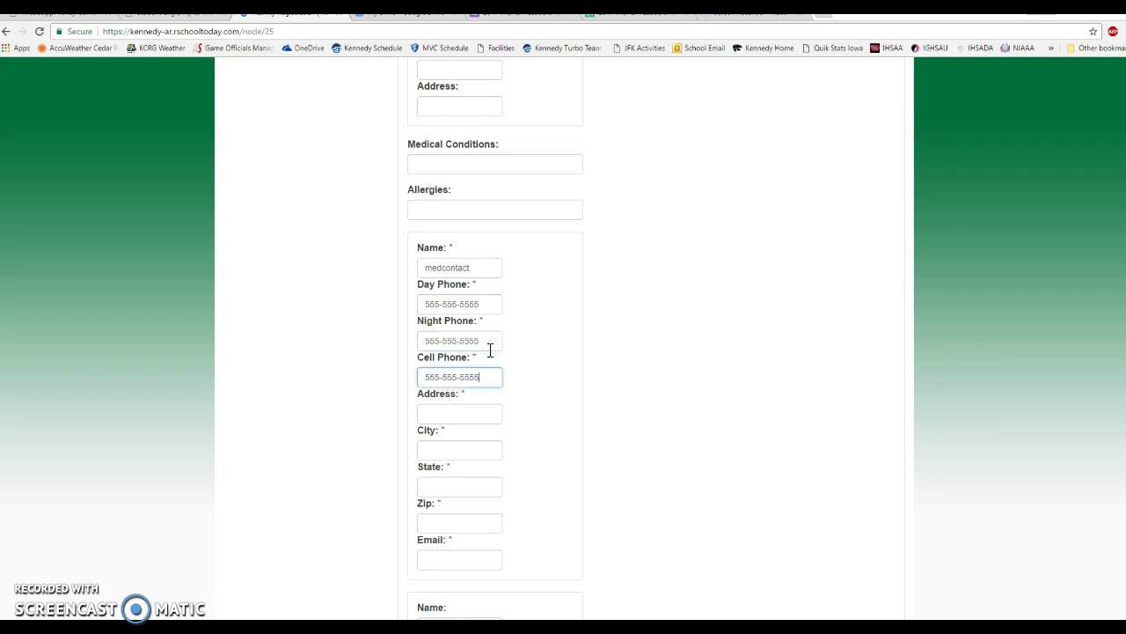
Fill in the contact's street address, city, state, zip code and e-mail address.
key("Tab")
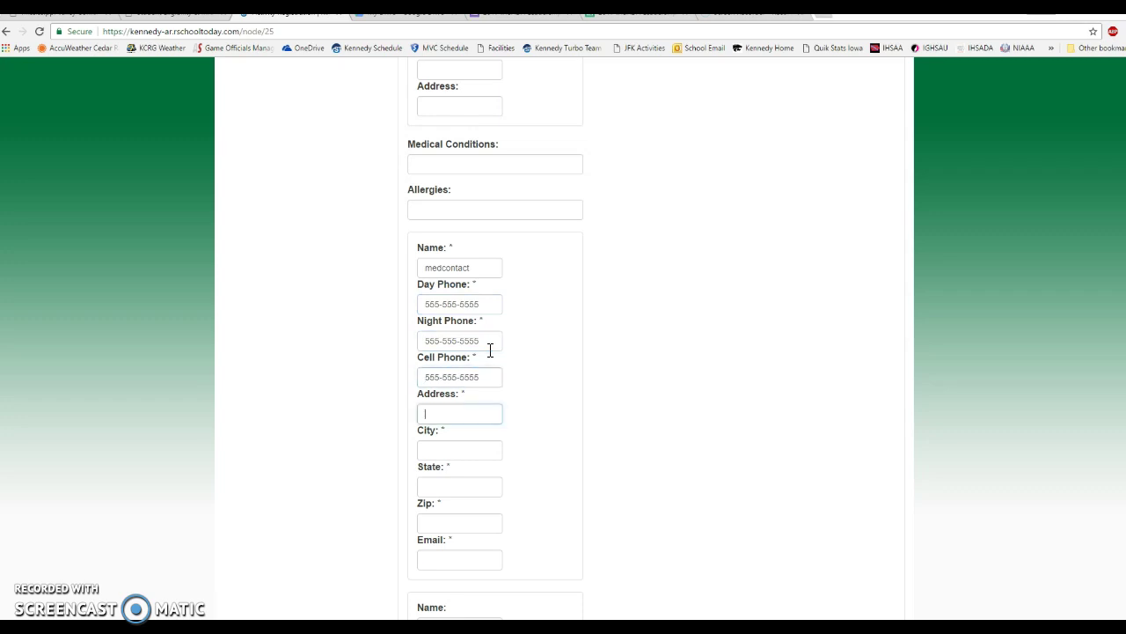
type("1234 demo lane")
key("Tab")
type("Cedar Rapids")
key("Tab")
type("Ia")
key("BackSpace")
type("A")
key("Tab")
type("52402")
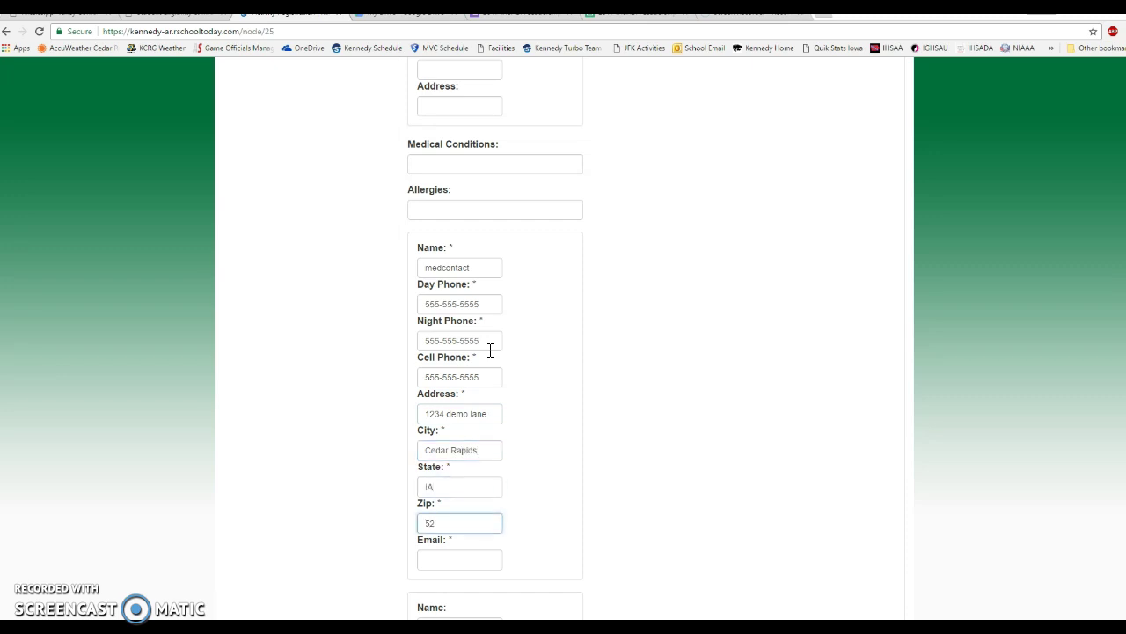
key("Tab")
type("demo")
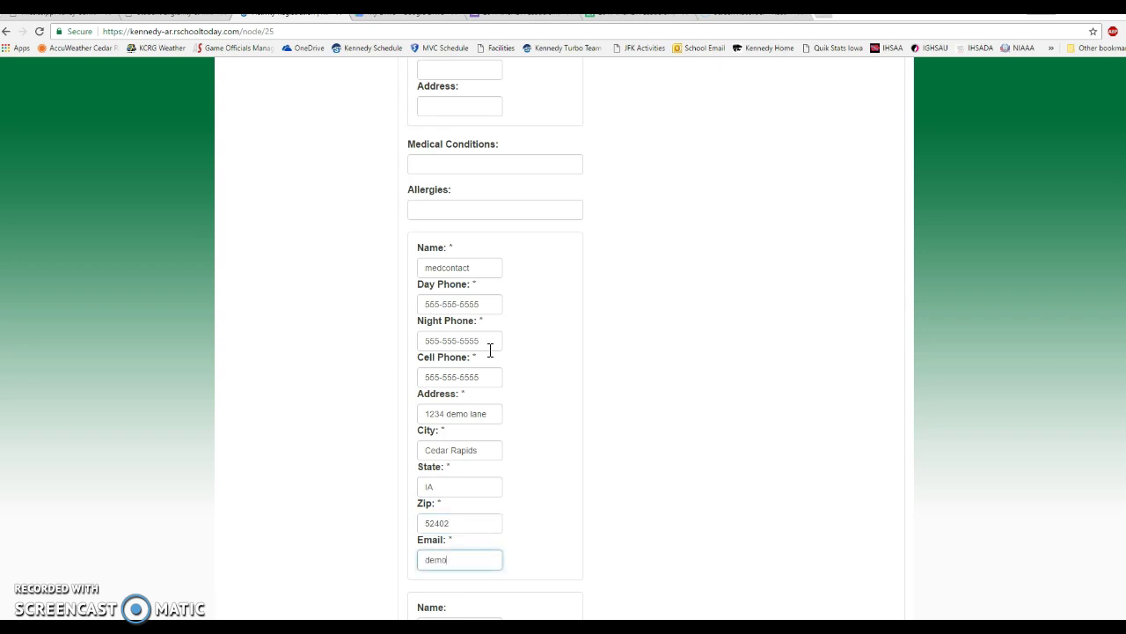
type("parent@demo.com")
left_click(672, 434)
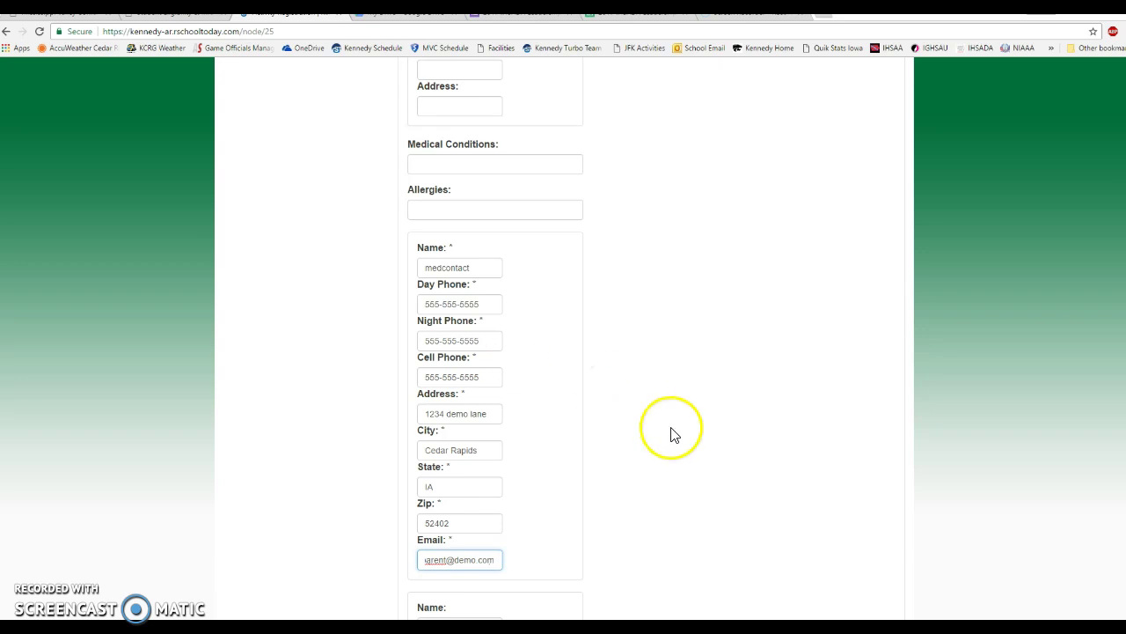
scroll(672, 434, "down", 4)
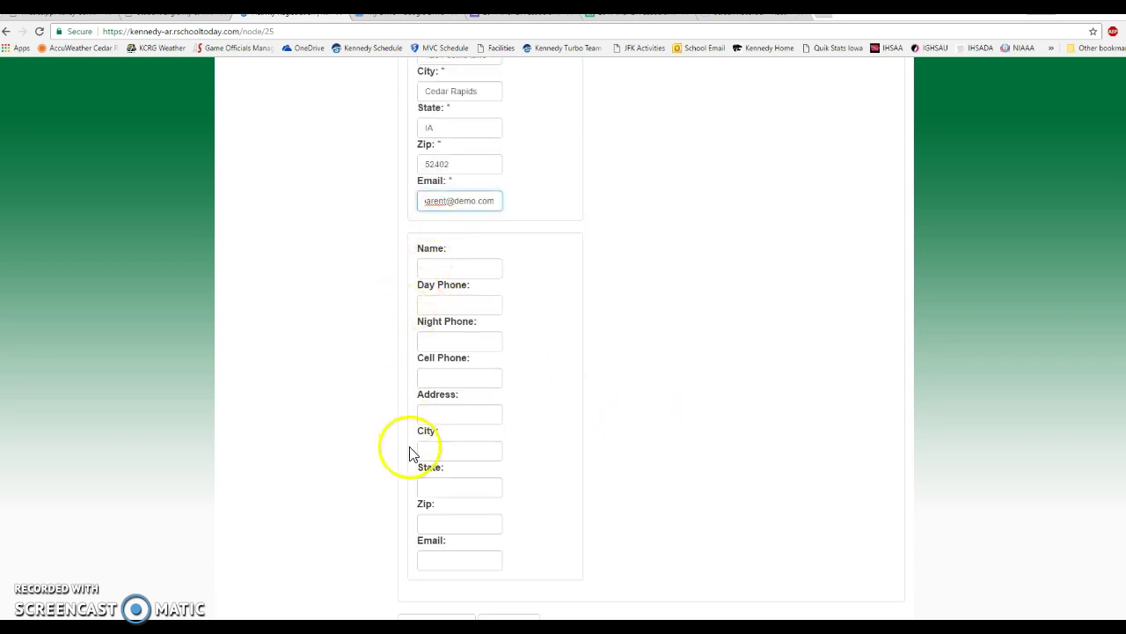
scroll(404, 422, "up", 3)
scroll(403, 291, "down", 2)
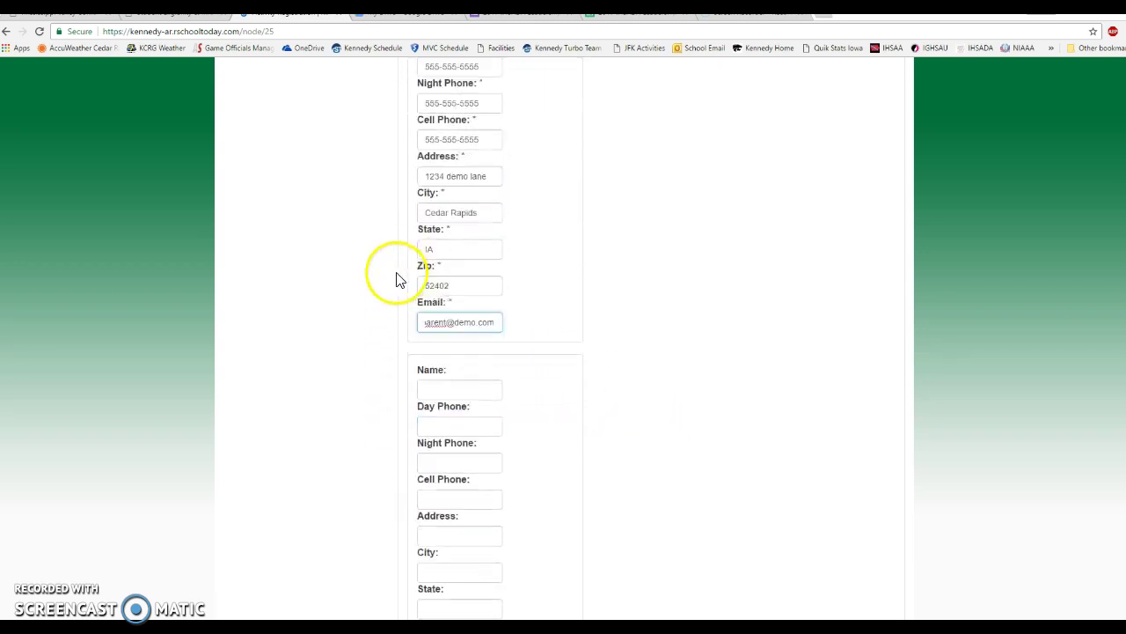
scroll(392, 317, "down", 3)
Advance to Step 6 Others and read the co-curricular policy down to its signature fields.
left_click(515, 535)
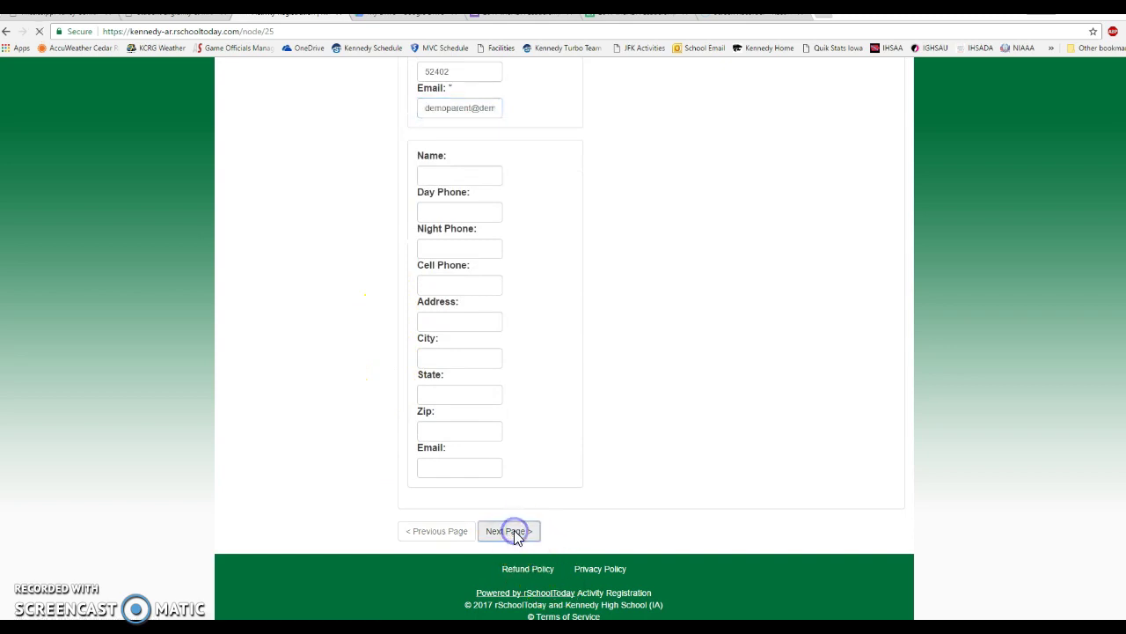
left_click(484, 415)
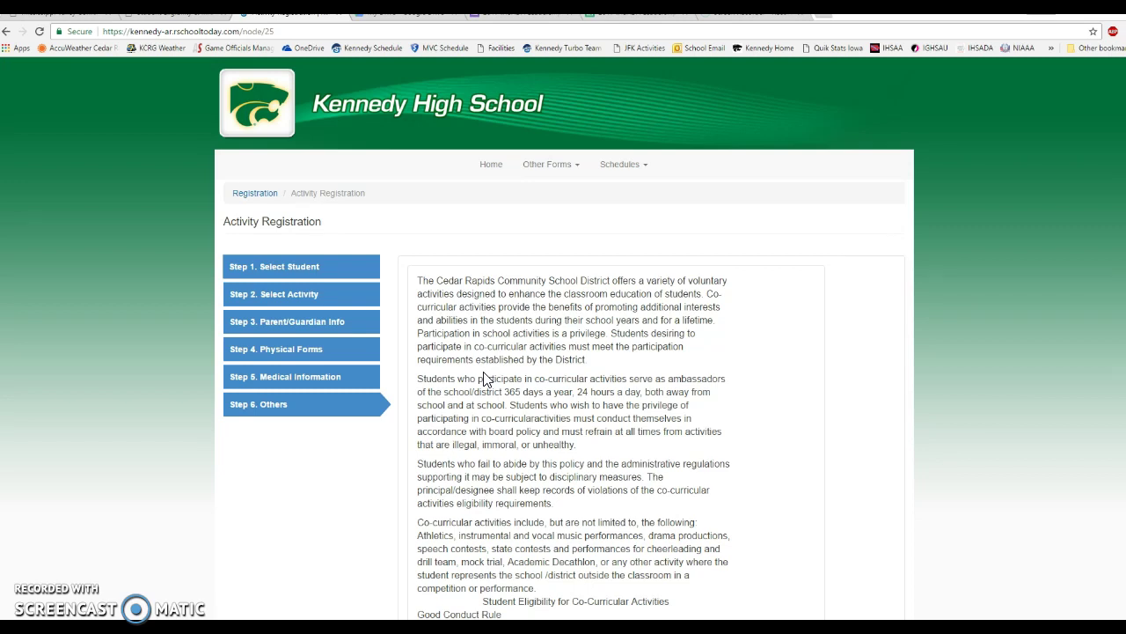
scroll(485, 378, "down", 1)
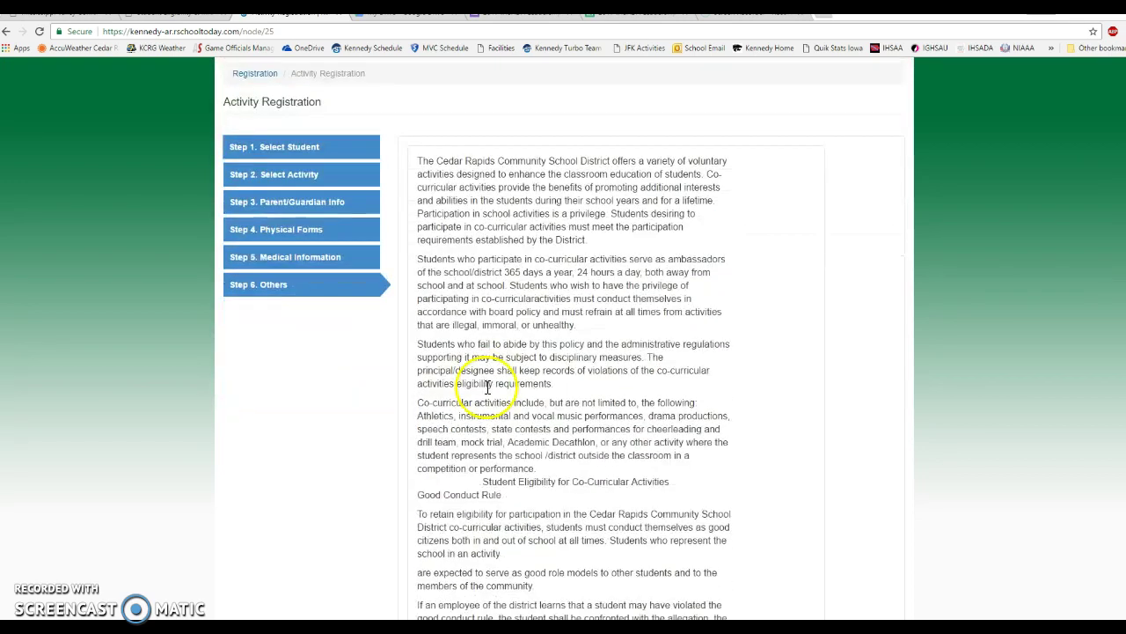
scroll(541, 327, "down", 2)
scroll(564, 328, "down", 2)
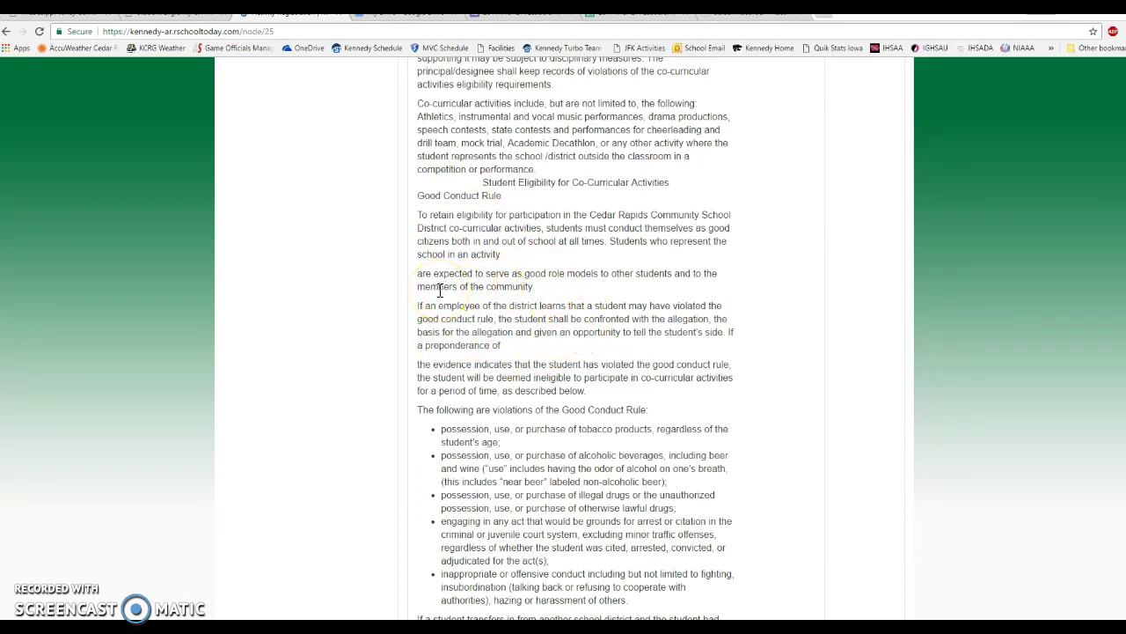
scroll(428, 340, "down", 4)
scroll(421, 339, "down", 8)
scroll(420, 334, "down", 5)
scroll(420, 334, "down", 2)
scroll(419, 333, "down", 1)
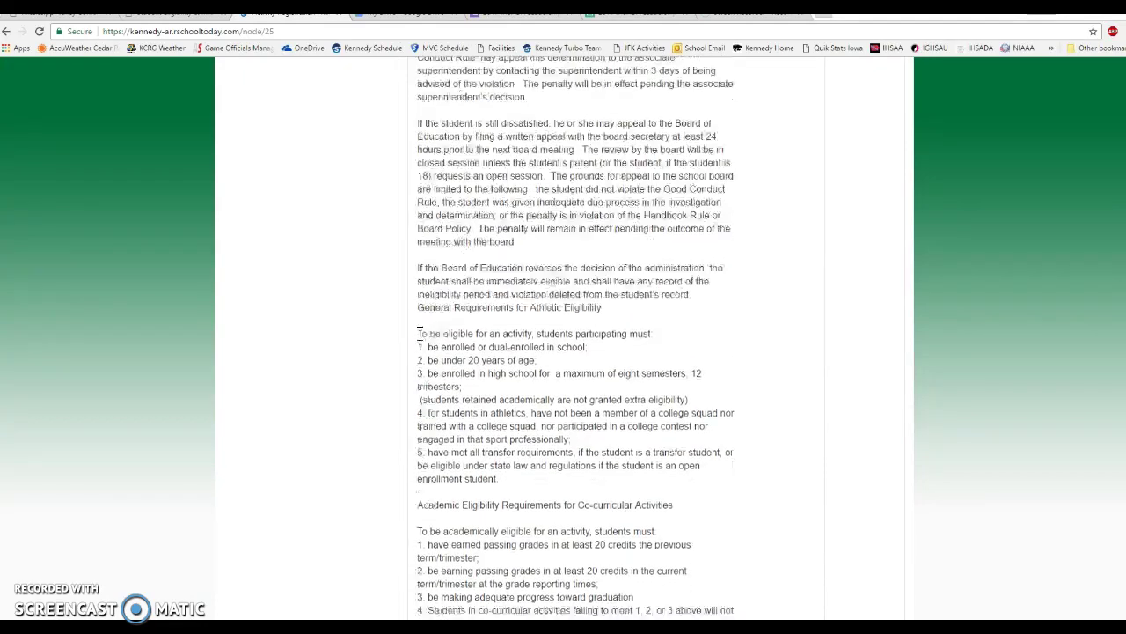
scroll(419, 341, "up", 1)
left_click(469, 253)
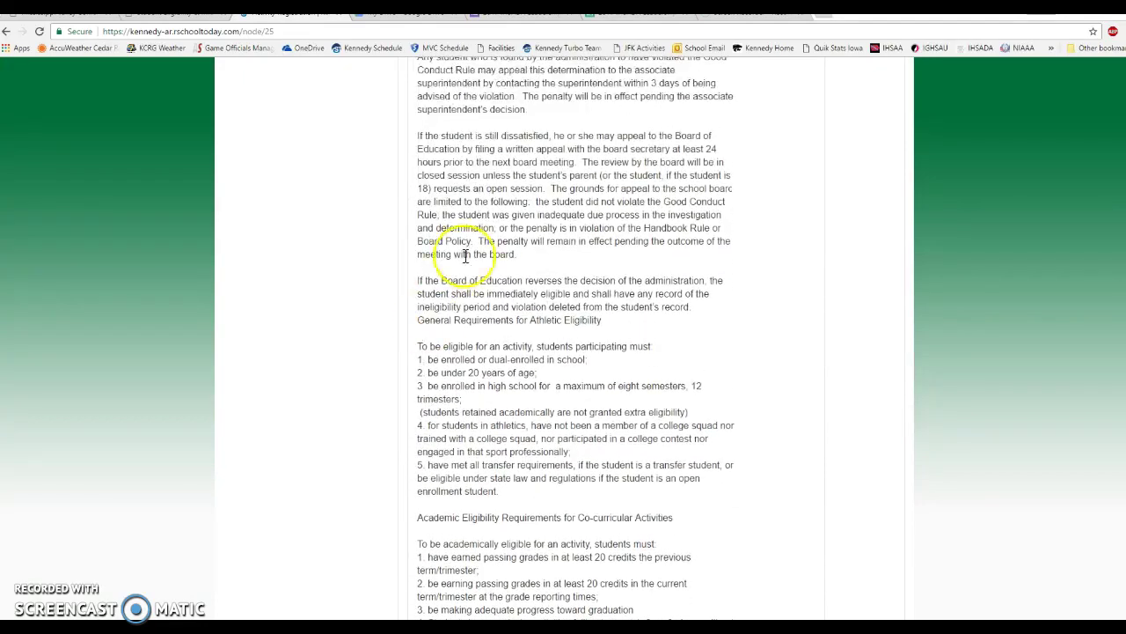
scroll(446, 272, "down", 6)
scroll(446, 271, "down", 3)
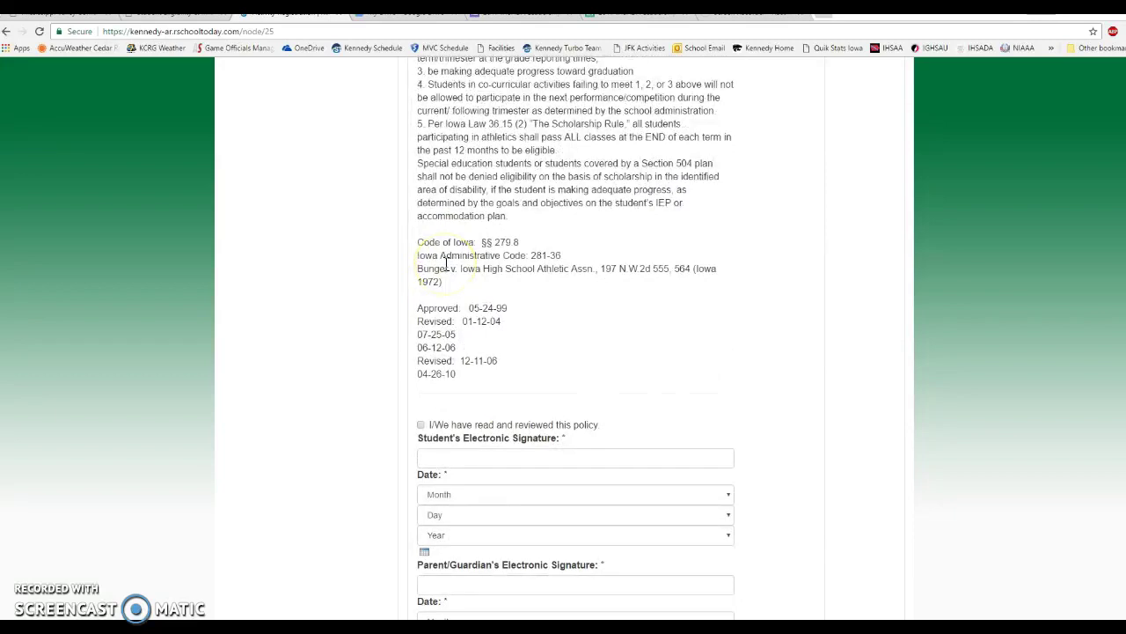
scroll(625, 238, "down", 1)
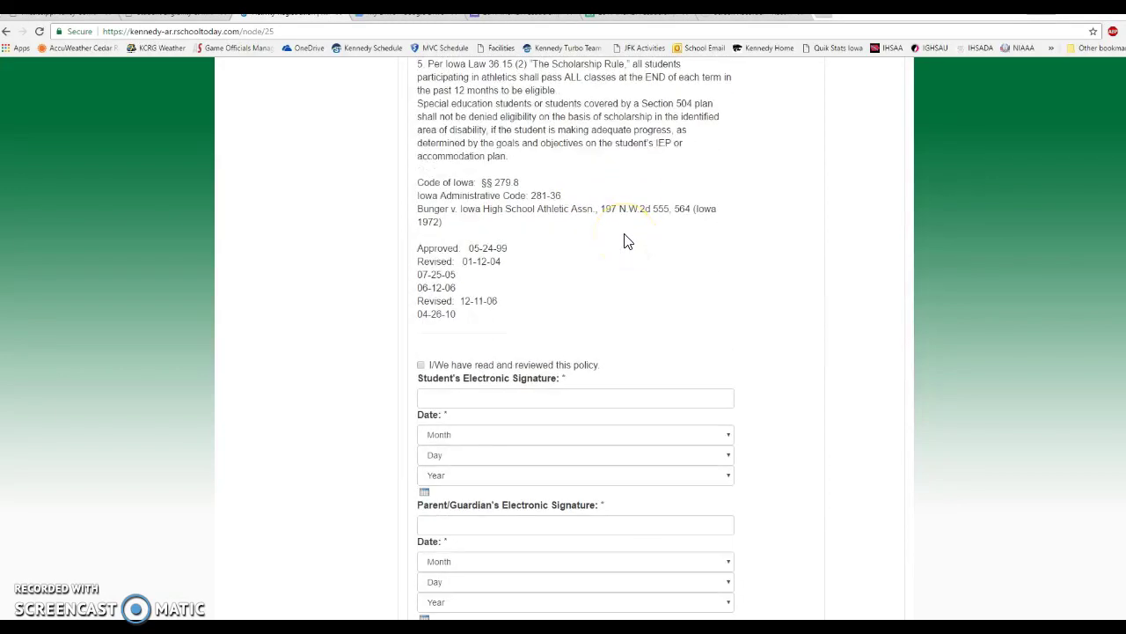
scroll(626, 240, "down", 3)
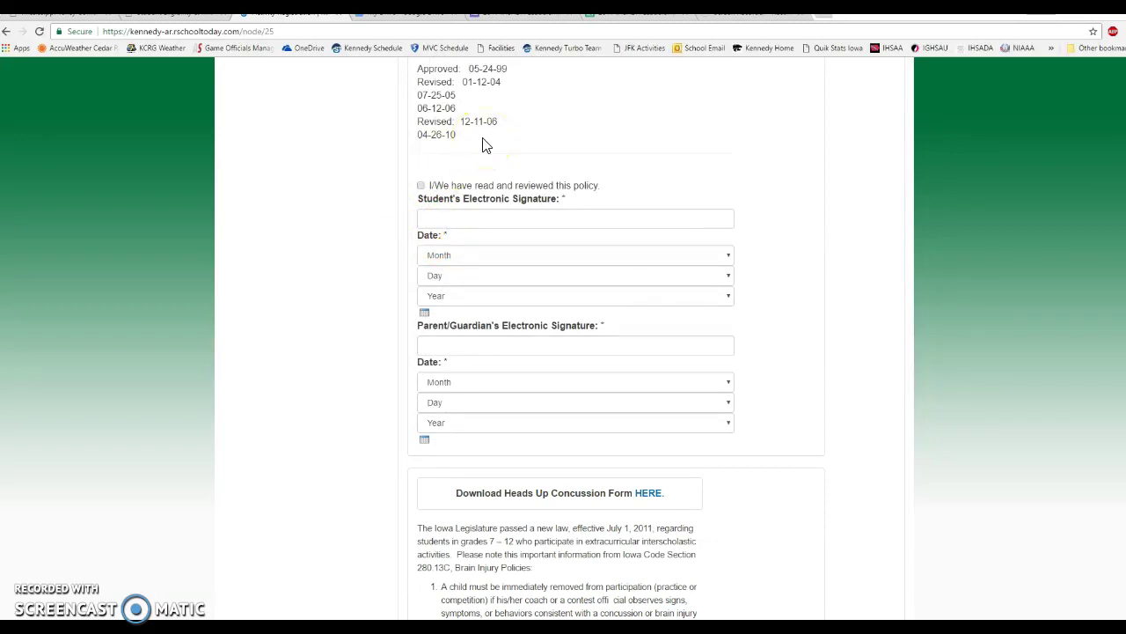
Mark the policy as reviewed and add the student's signature dated June 14, 2017.
left_click(421, 186)
left_click(437, 219)
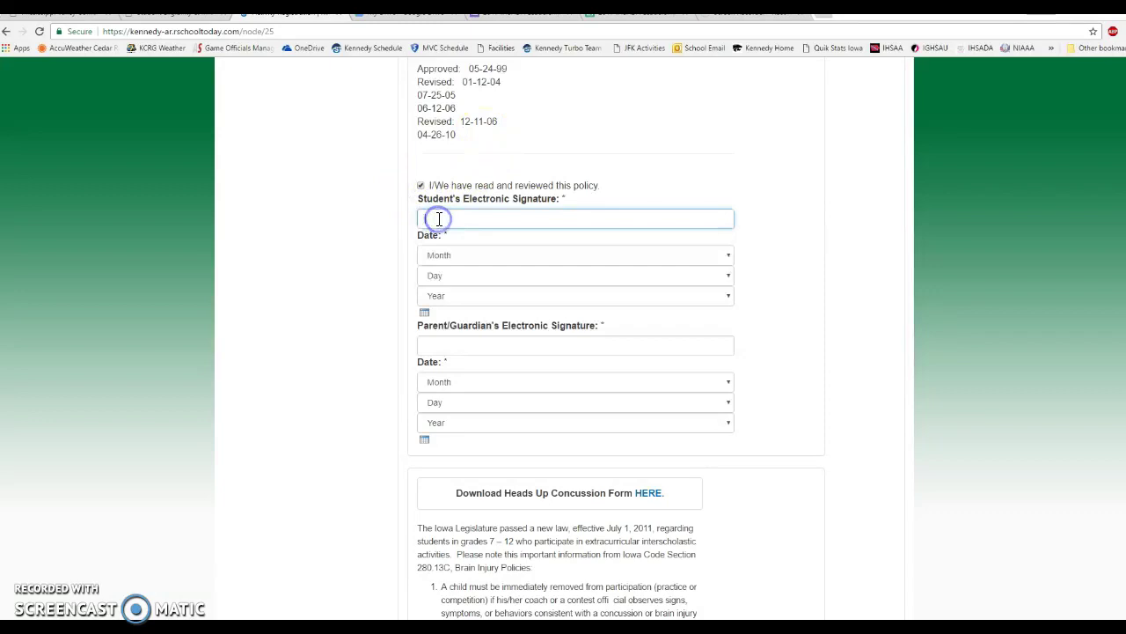
type("demostudent3")
left_click(424, 313)
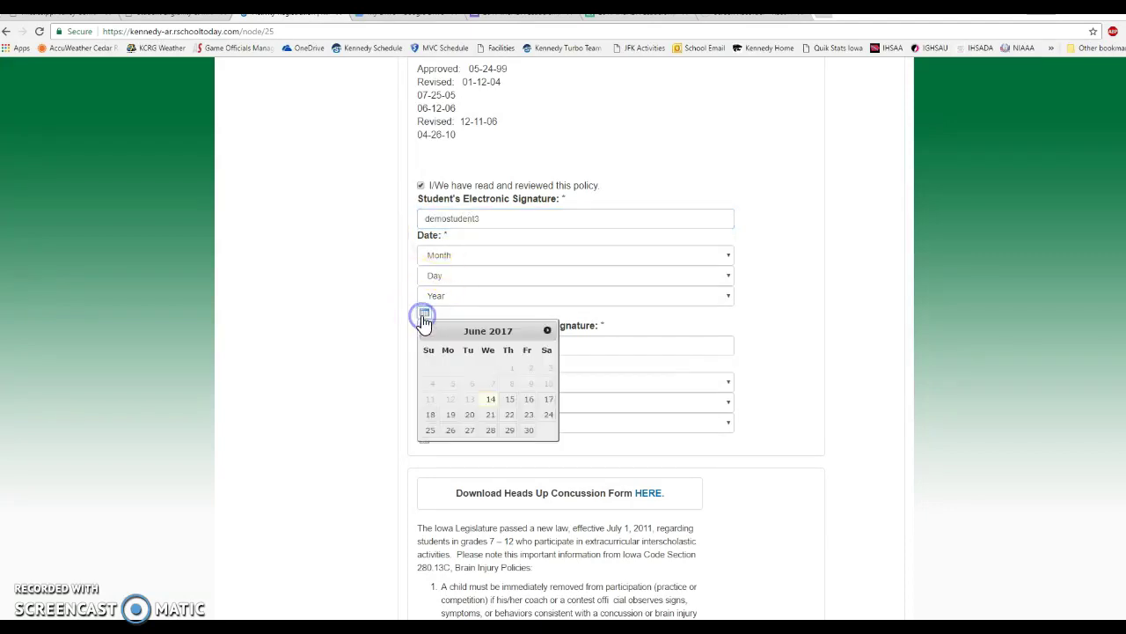
left_click(491, 399)
Add the parent/guardian's electronic signature dated June 14, 2017.
left_click(448, 346)
type("demoparent3")
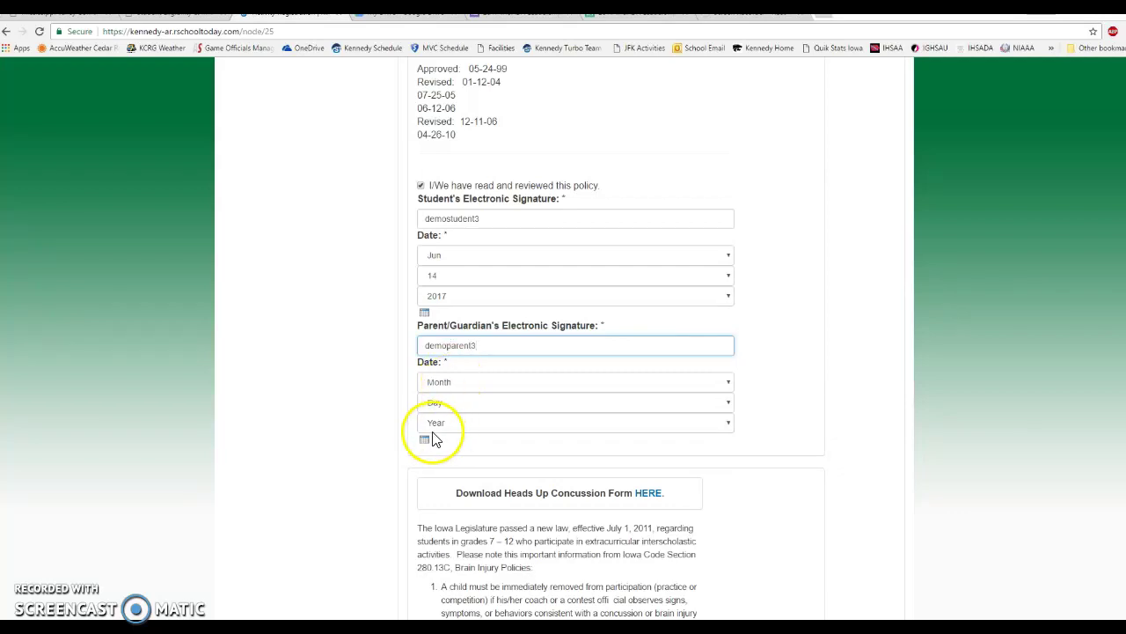
left_click(425, 439)
left_click(493, 527)
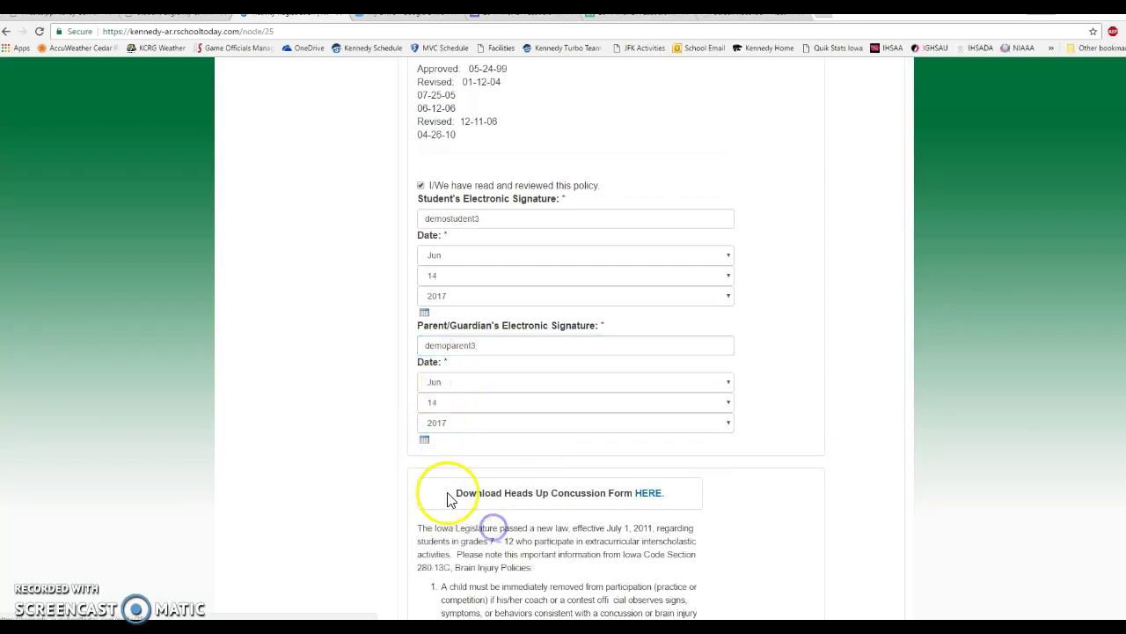
Scroll through the HEADS UP concussion fact sheet to its certification and signature fields.
scroll(361, 471, "down", 1)
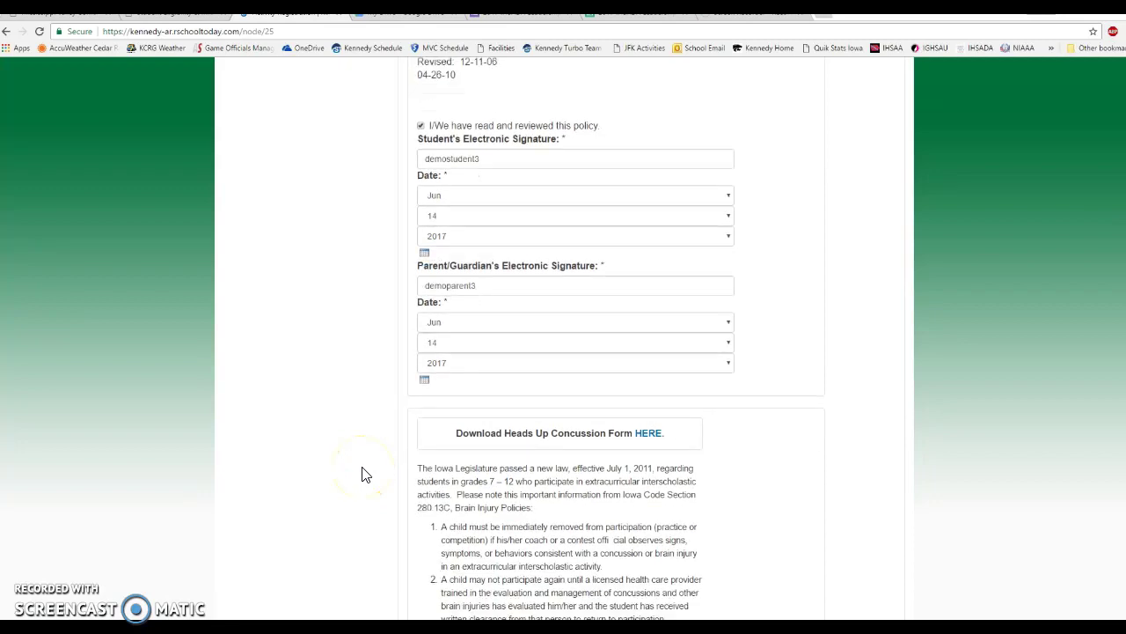
scroll(352, 445, "down", 2)
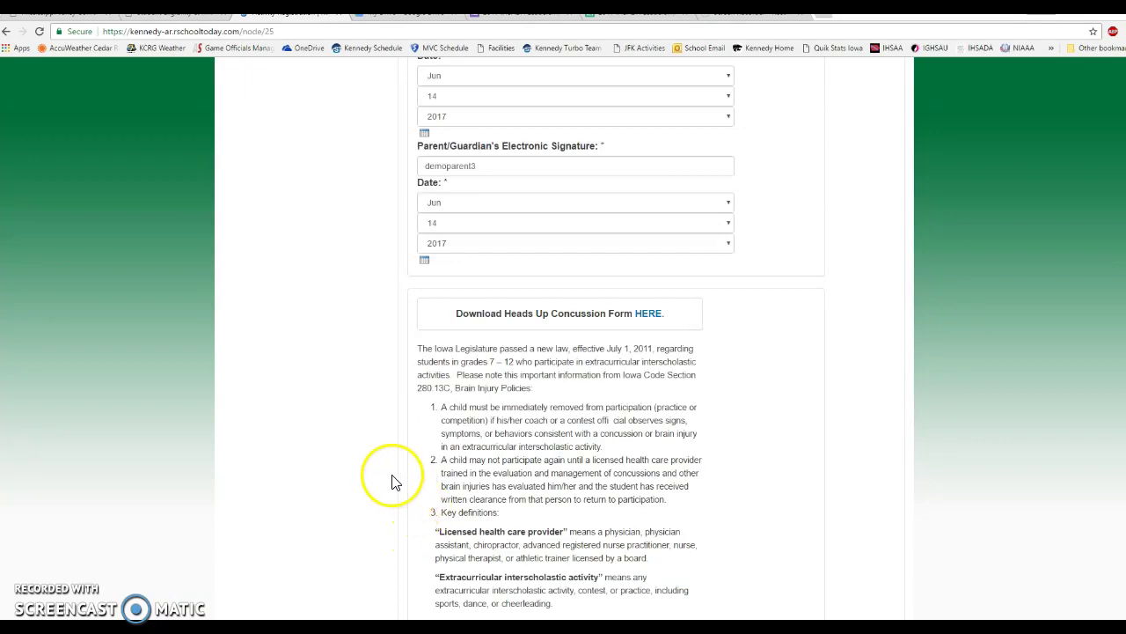
scroll(392, 486, "down", 1)
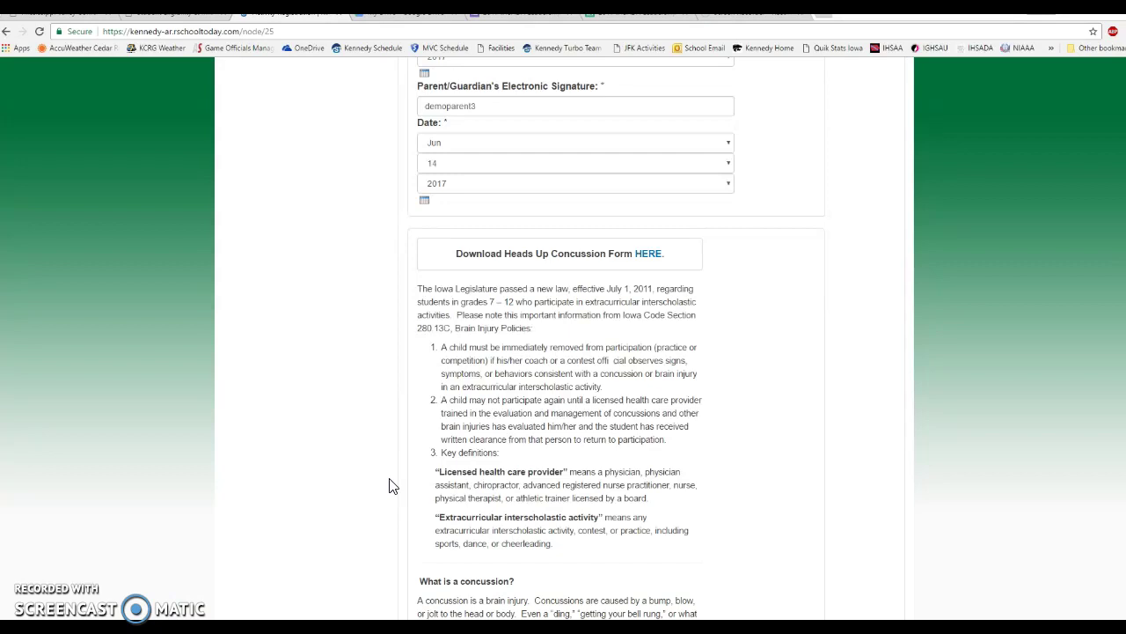
scroll(392, 486, "down", 3)
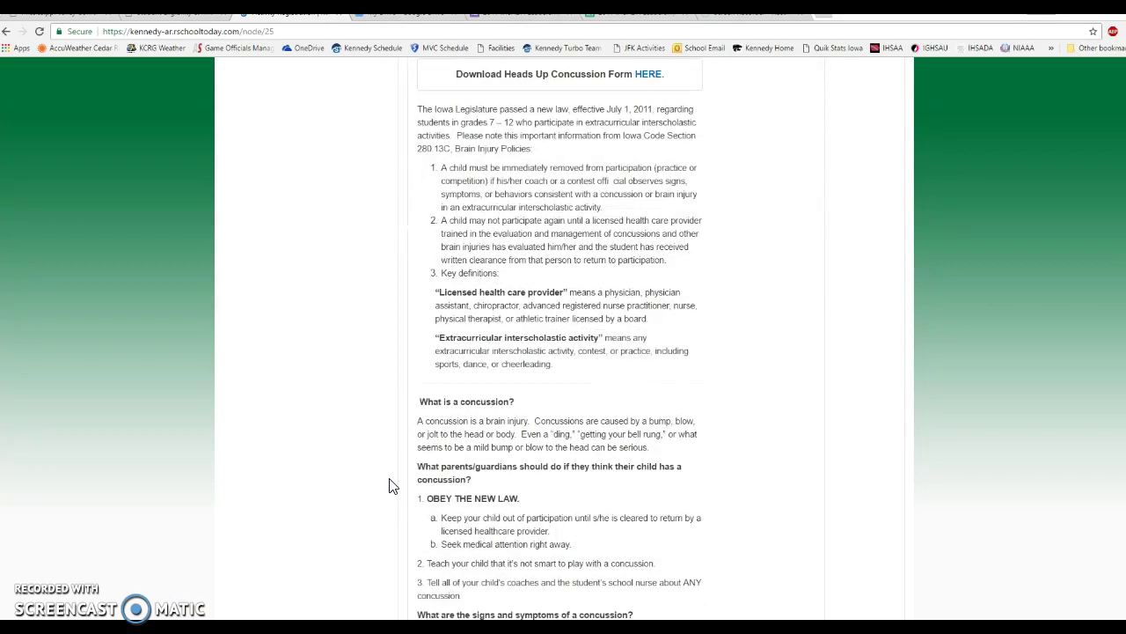
scroll(379, 456, "up", 1)
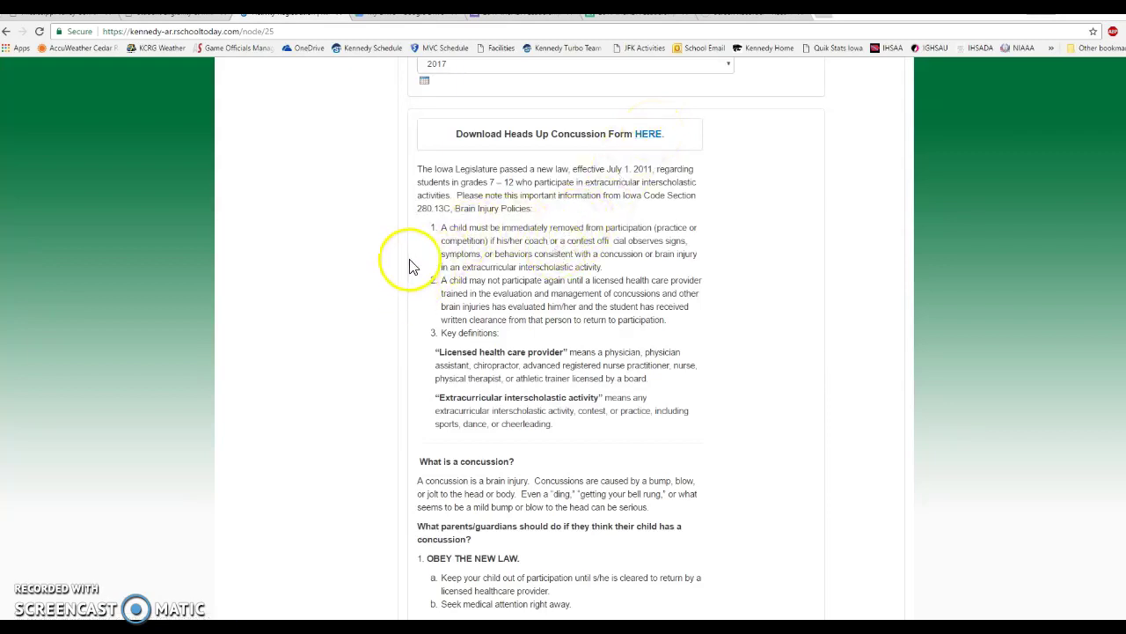
scroll(415, 403, "down", 2)
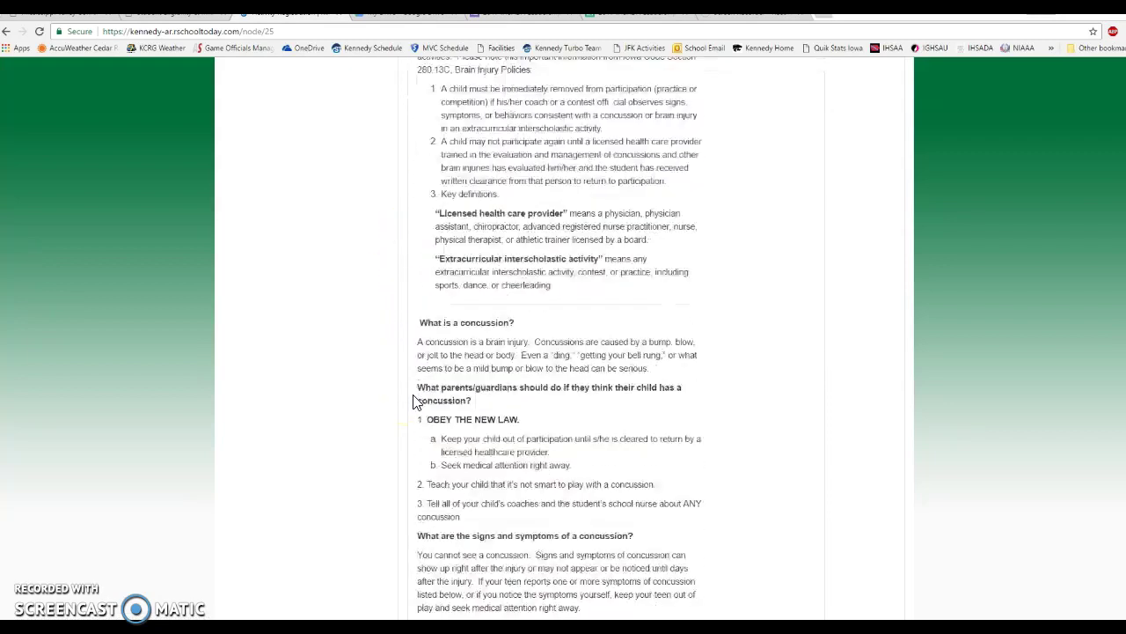
scroll(415, 402, "down", 2)
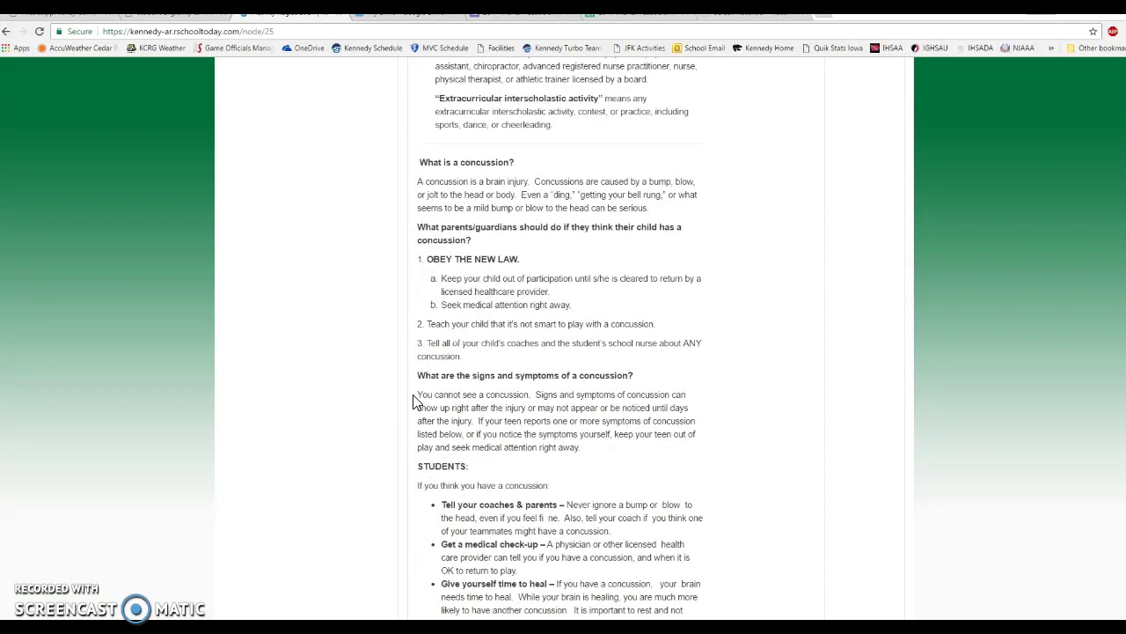
scroll(414, 402, "down", 2)
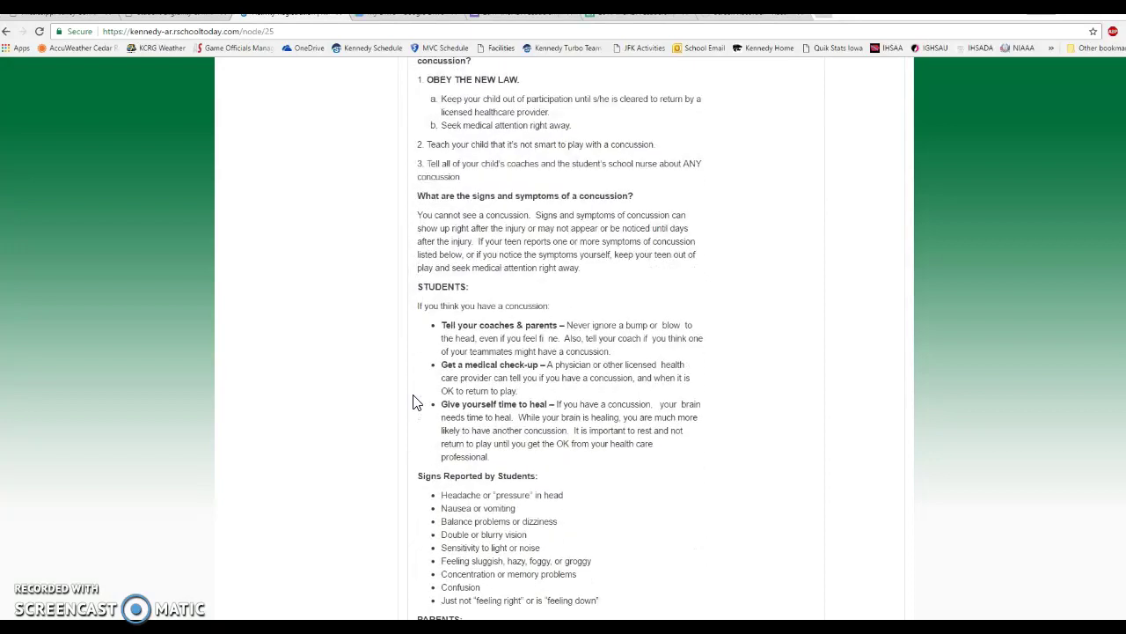
scroll(414, 402, "down", 4)
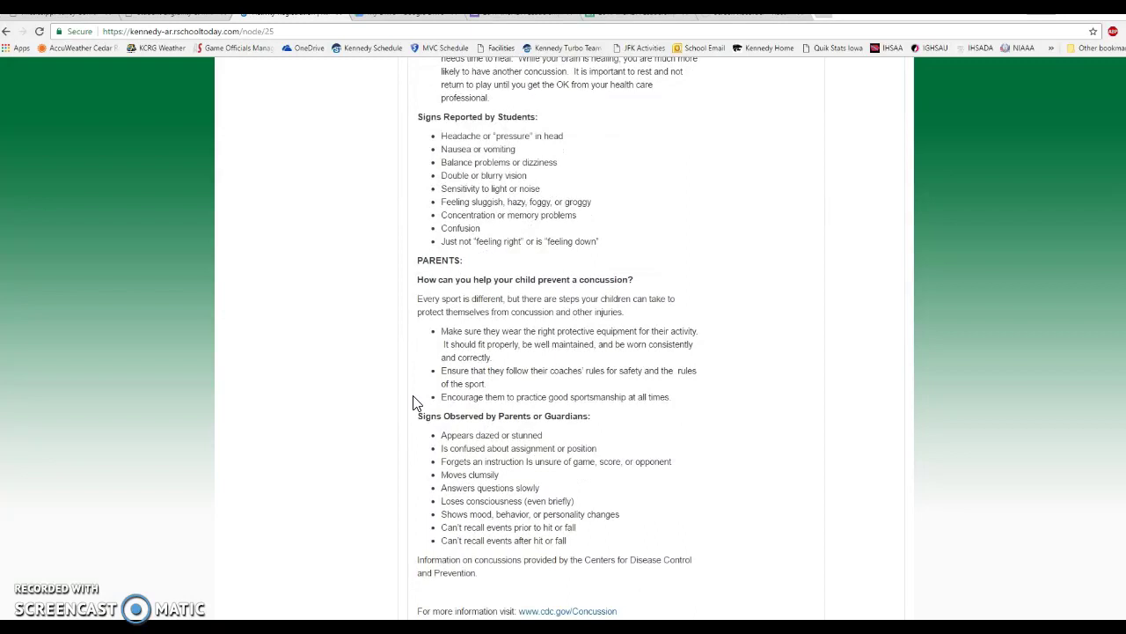
scroll(414, 402, "down", 1)
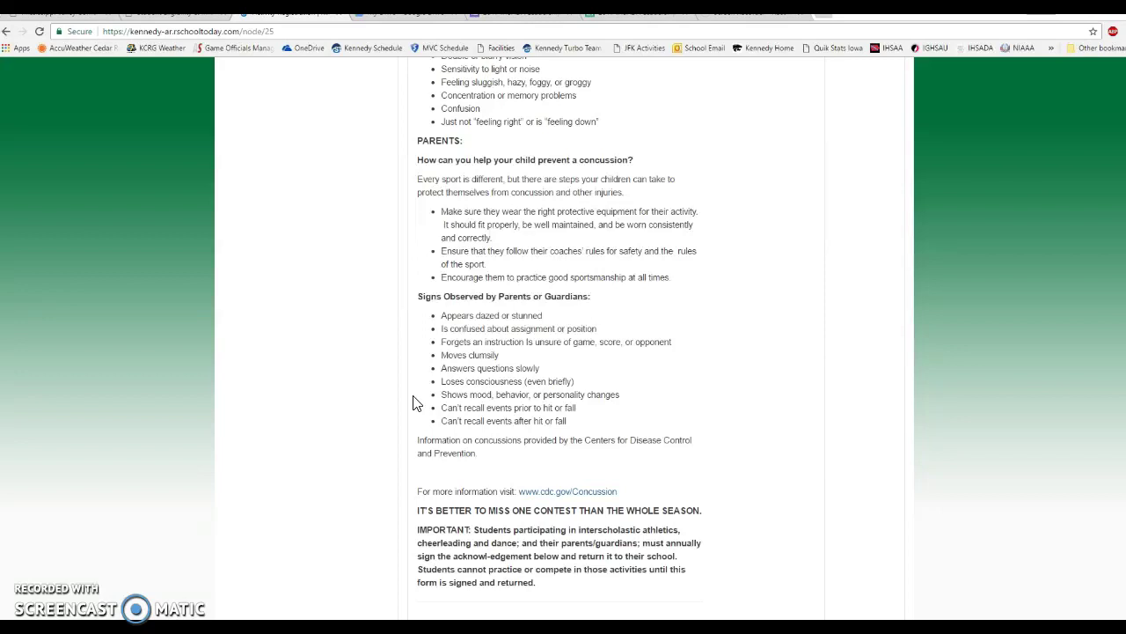
scroll(482, 339, "down", 3)
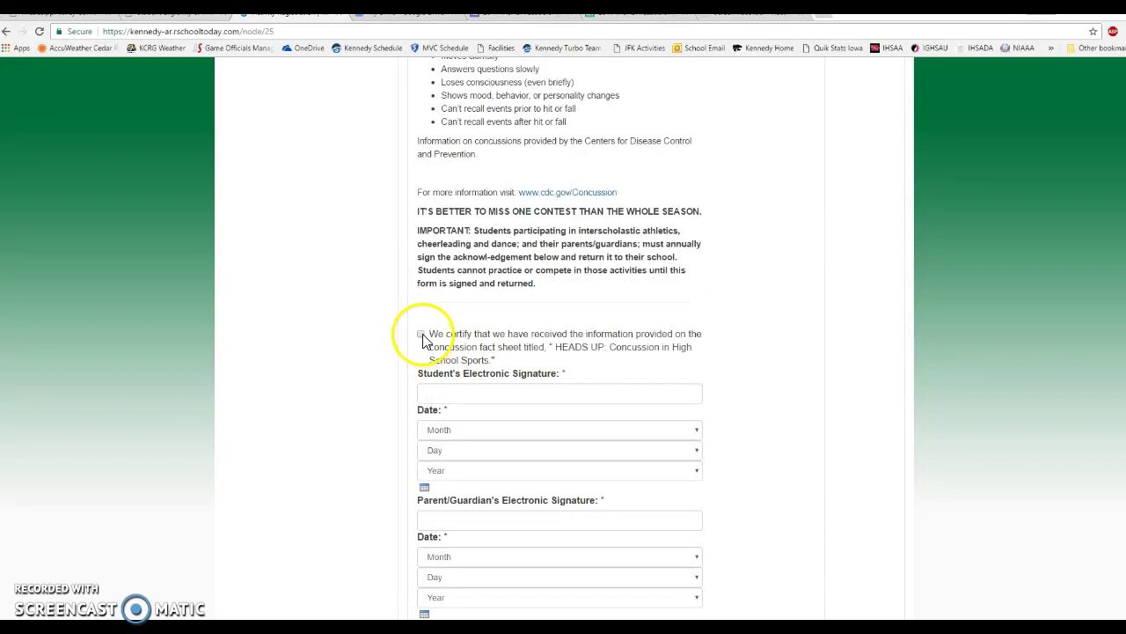
Check the concussion certification and add the student's signature dated June 14.
left_click(420, 334)
left_click(474, 391)
type("de")
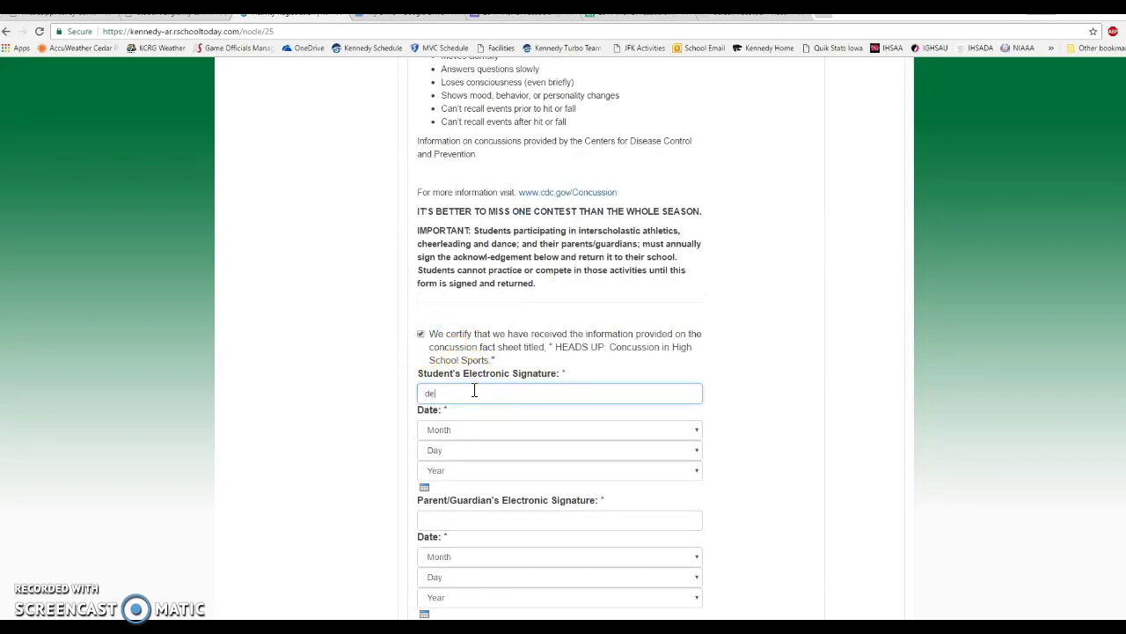
type("mostudent3")
left_click(424, 487)
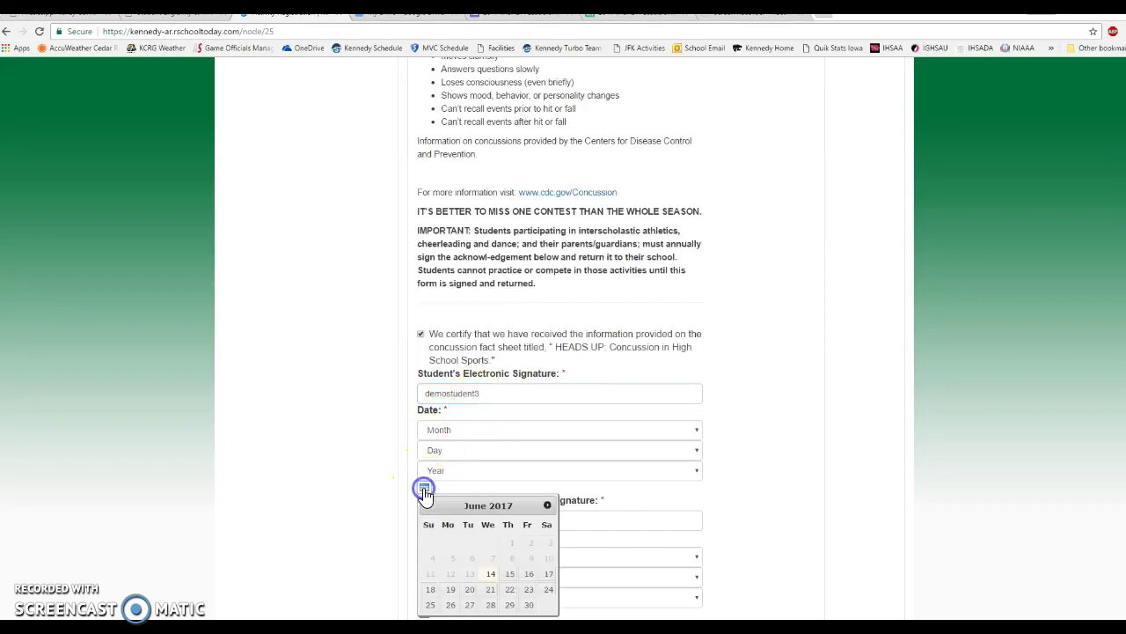
left_click(491, 577)
Add the parent/guardian's concussion signature dated June 14.
left_click(427, 522)
type("demo")
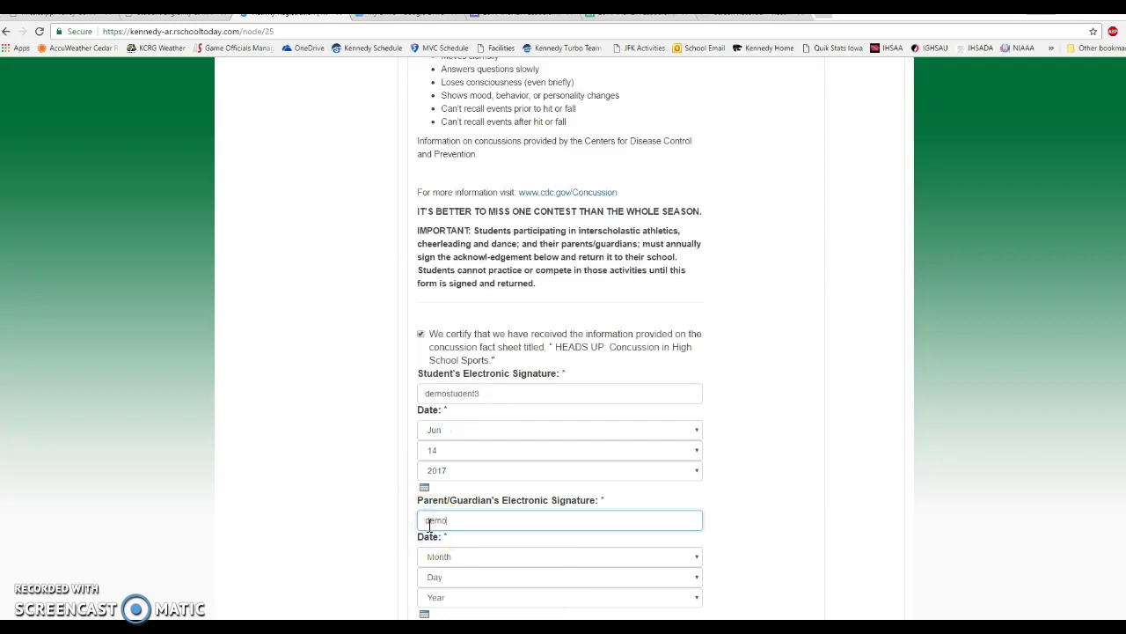
type("parent3")
scroll(428, 528, "down", 3)
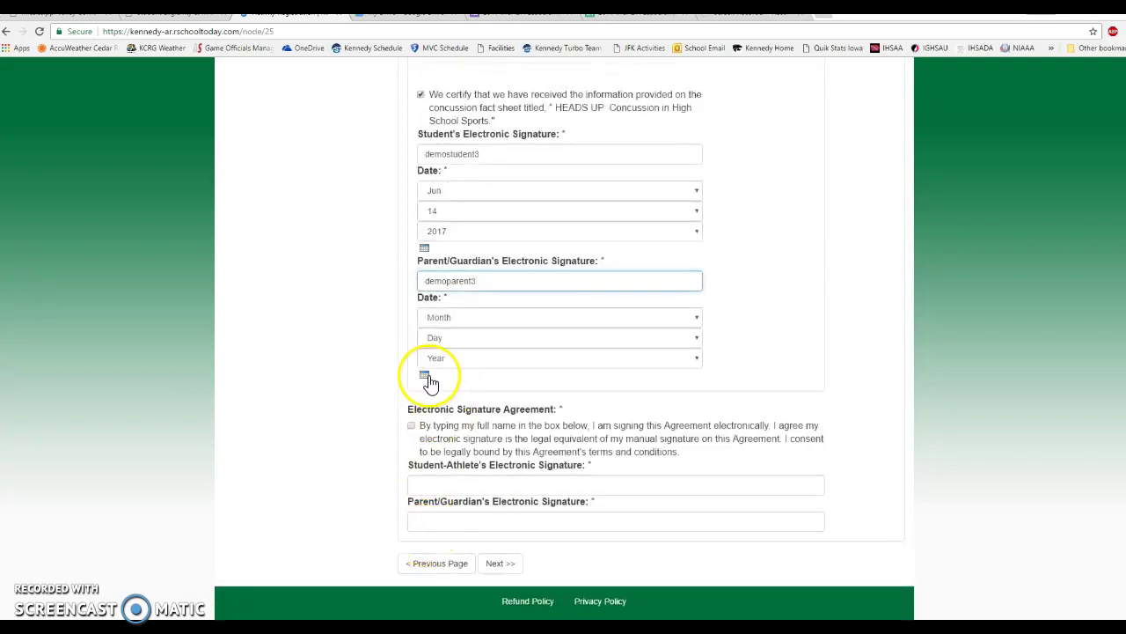
left_click(426, 376)
left_click(496, 464)
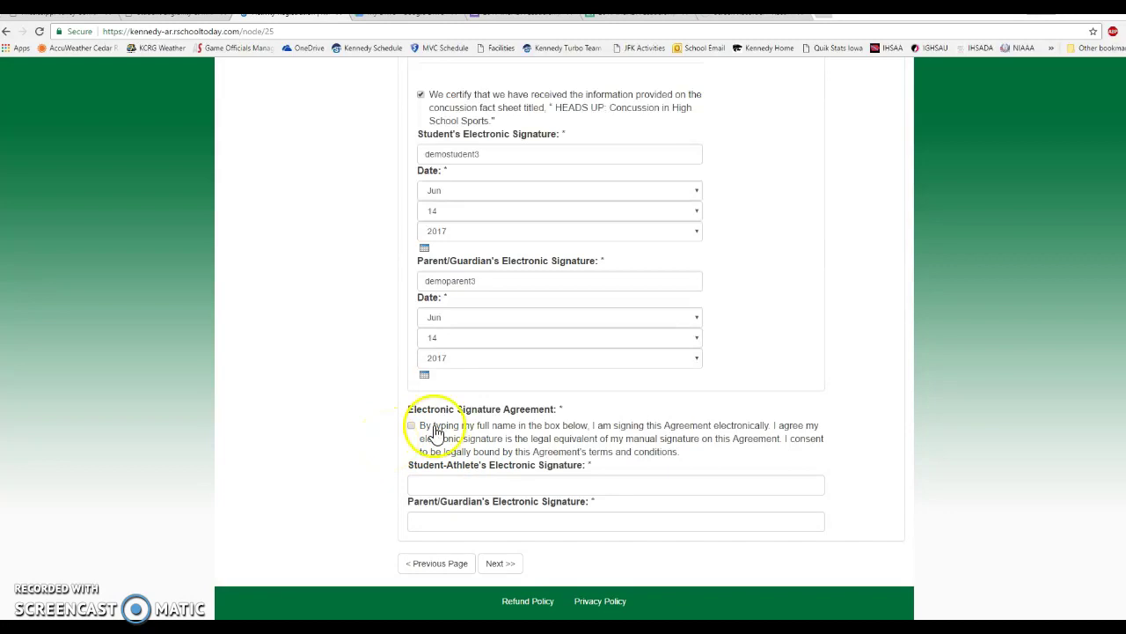
Accept the electronic signature agreement with student-athlete and parent signatures, then continue to checkout.
left_click(412, 427)
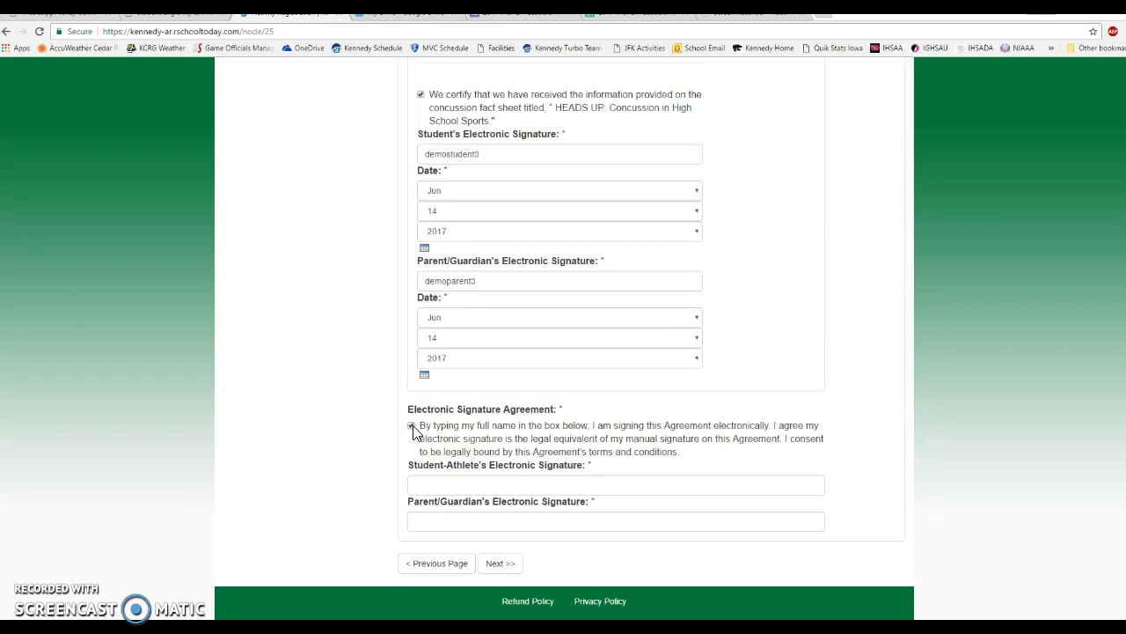
left_click(411, 426)
left_click(430, 485)
type("demo")
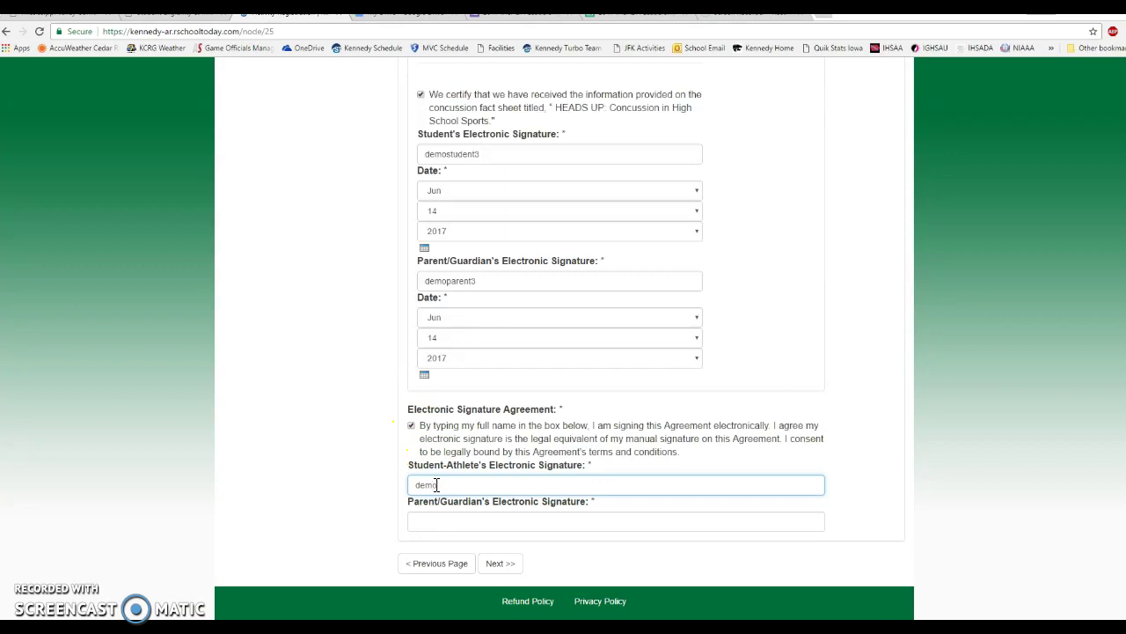
type("student3")
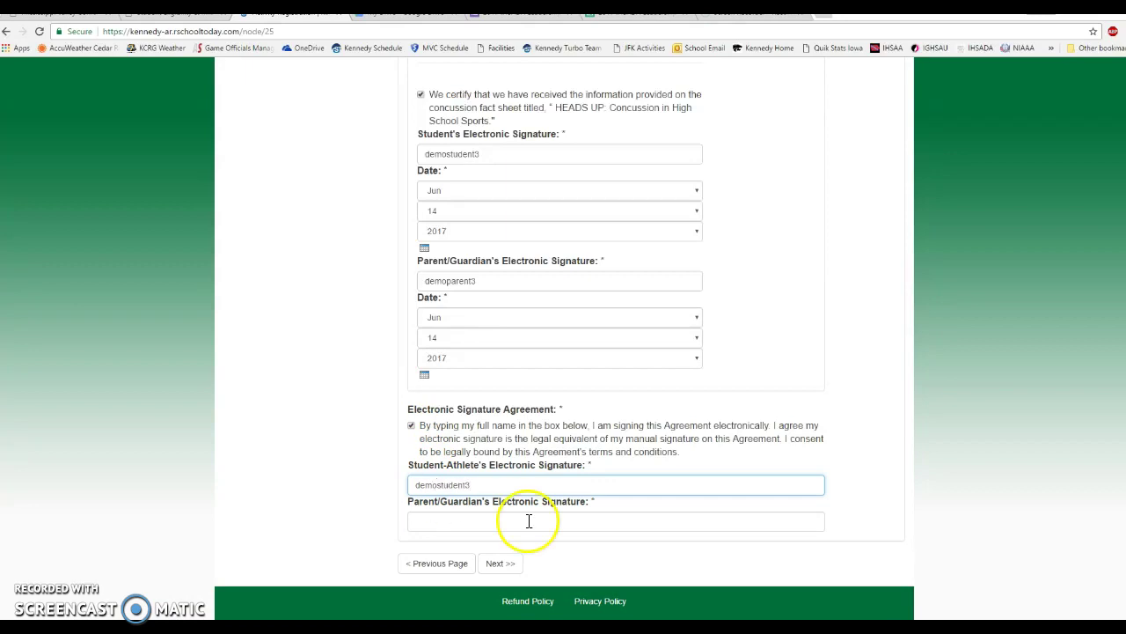
left_click(532, 519)
type("demo")
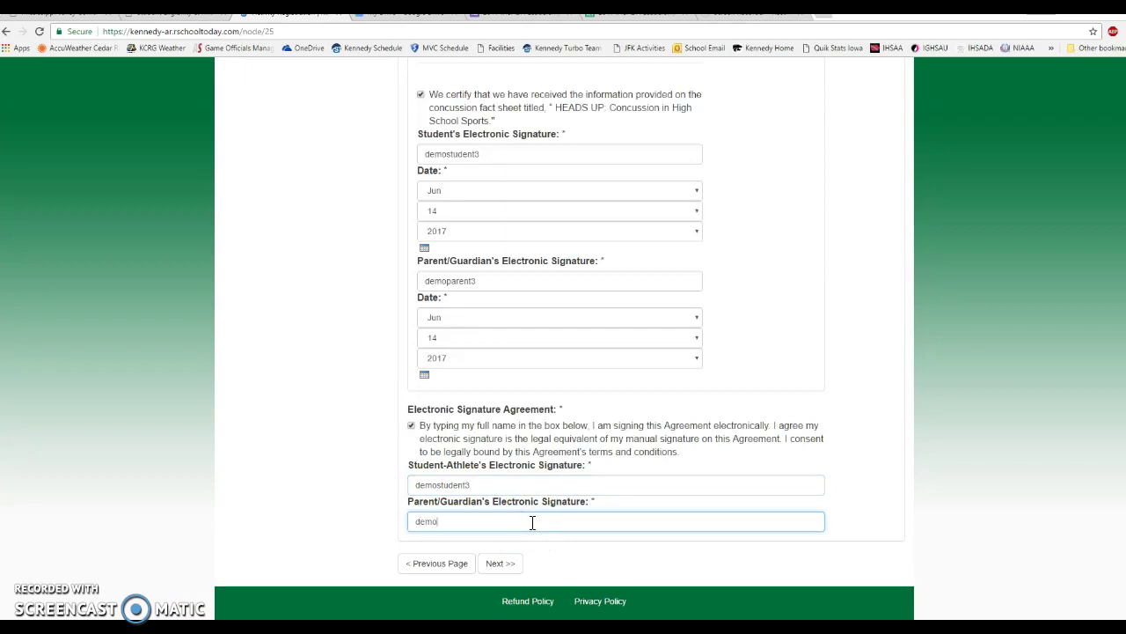
type("parent3")
left_click(506, 568)
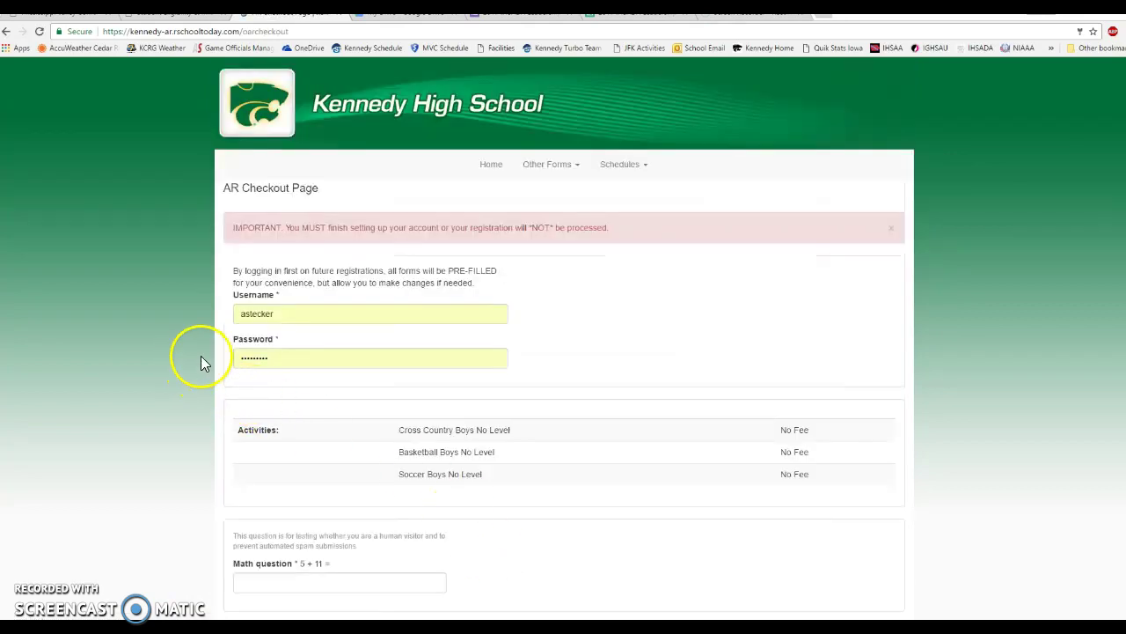
Replace the prefilled checkout username and password with the demo family account's credentials.
left_click_drag(292, 313, 231, 314)
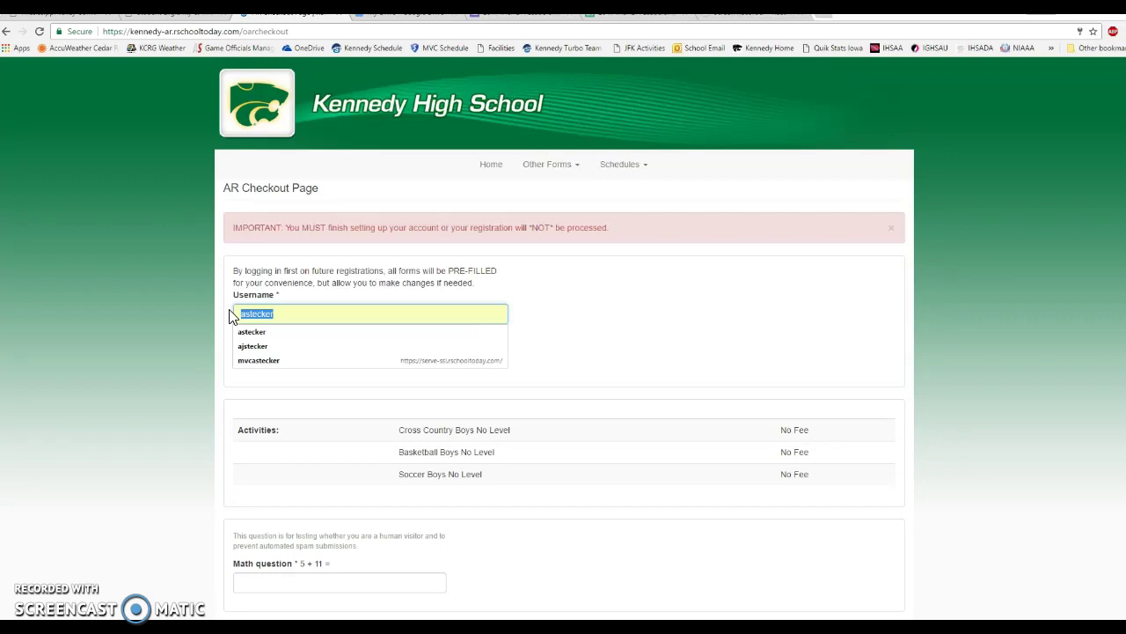
type("demo")
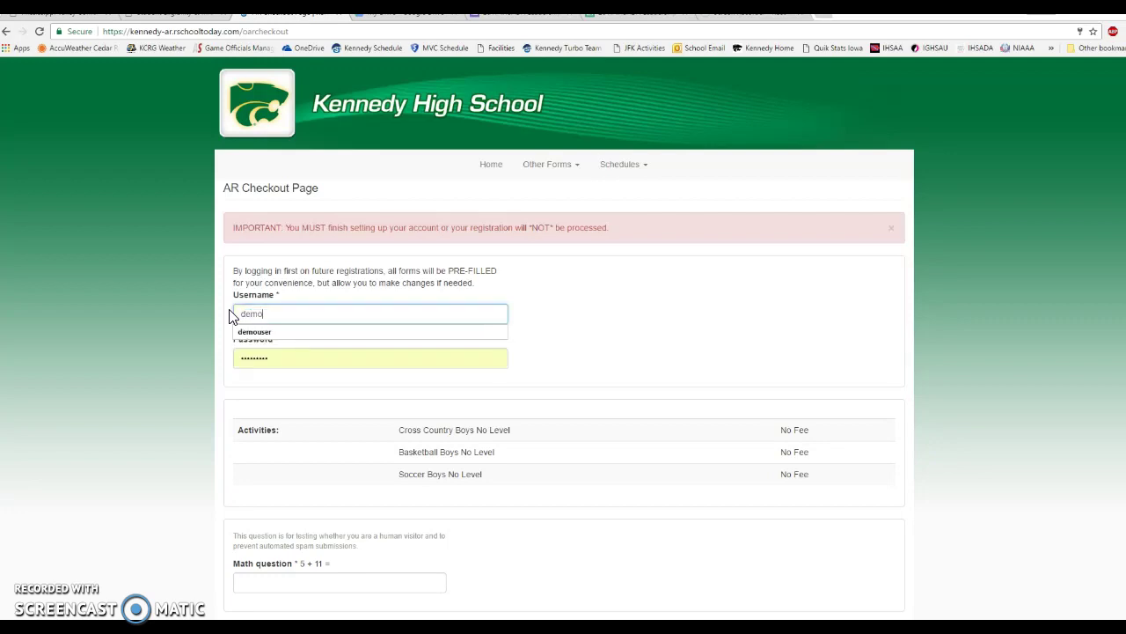
type("user1")
double_click(259, 357)
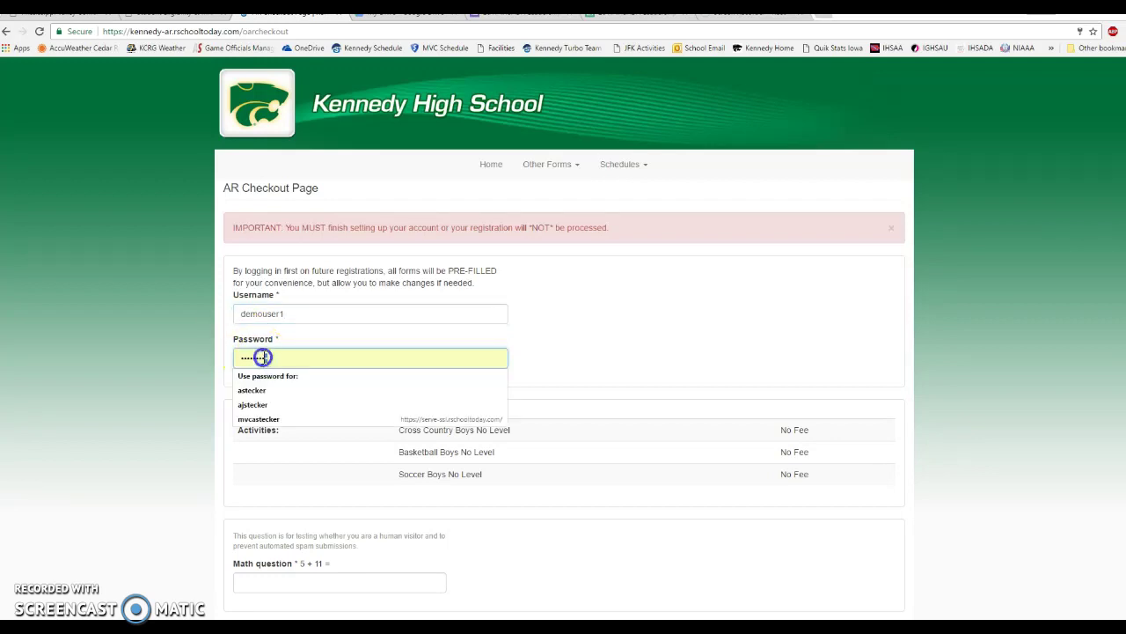
type("123456")
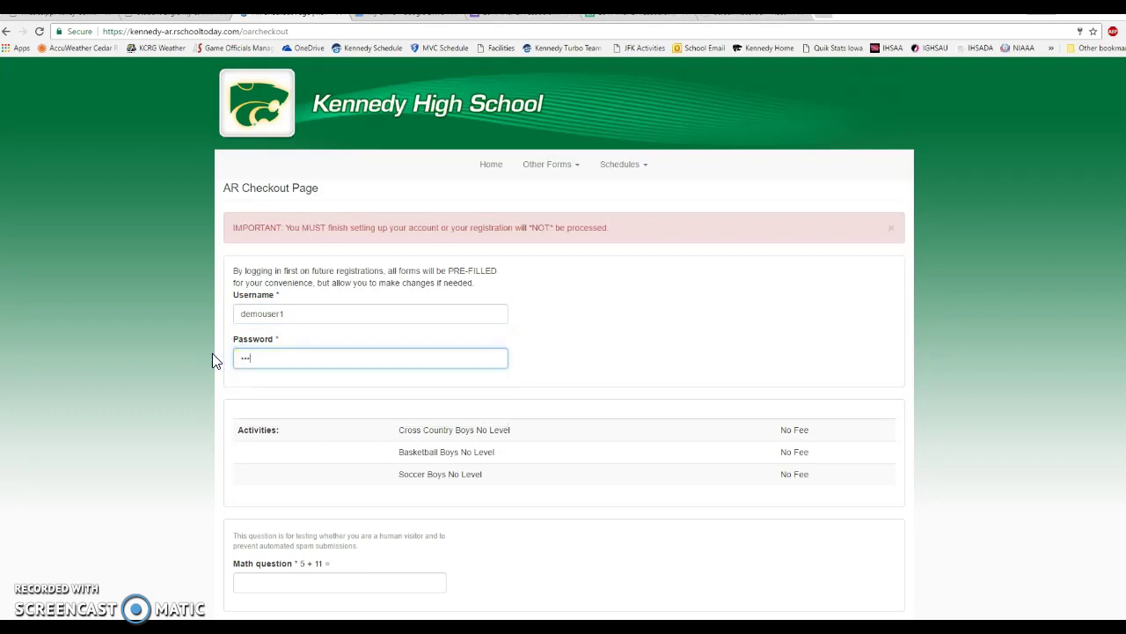
type("789")
key("BackSpace")
key("BackSpace")
key("BackSpace")
key("BackSpace")
key("BackSpace")
key("BackSpace")
key("BackSpace")
key("BackSpace")
key("BackSpace")
type("1234567890123")
Answer the 5 + 11 math question with 16 and submit the registration.
scroll(254, 355, "down", 1)
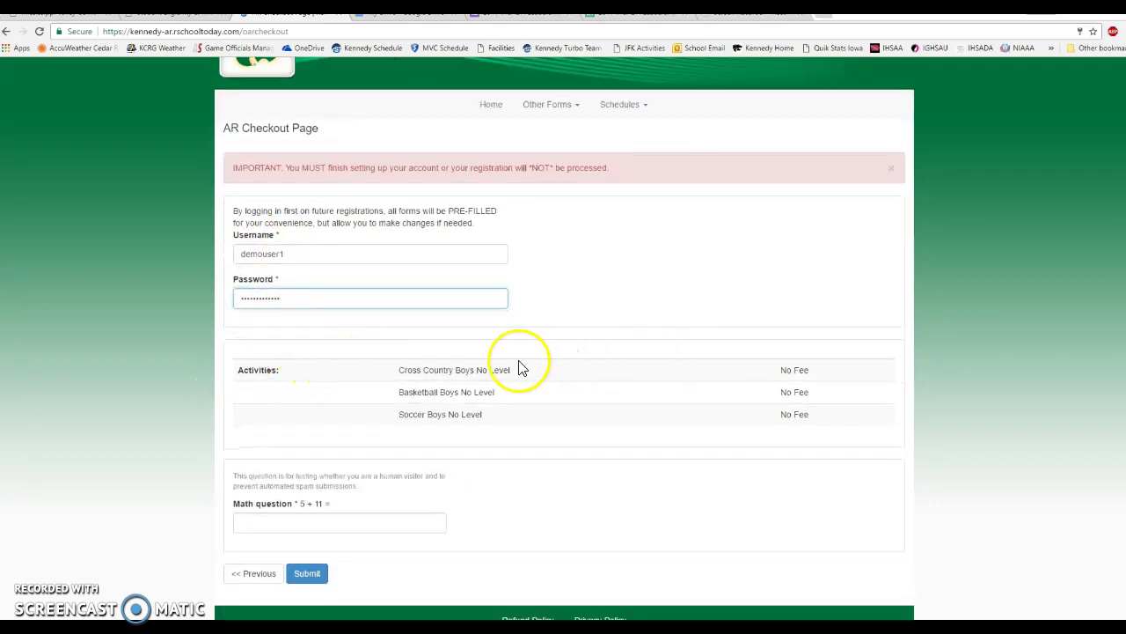
left_click(358, 524)
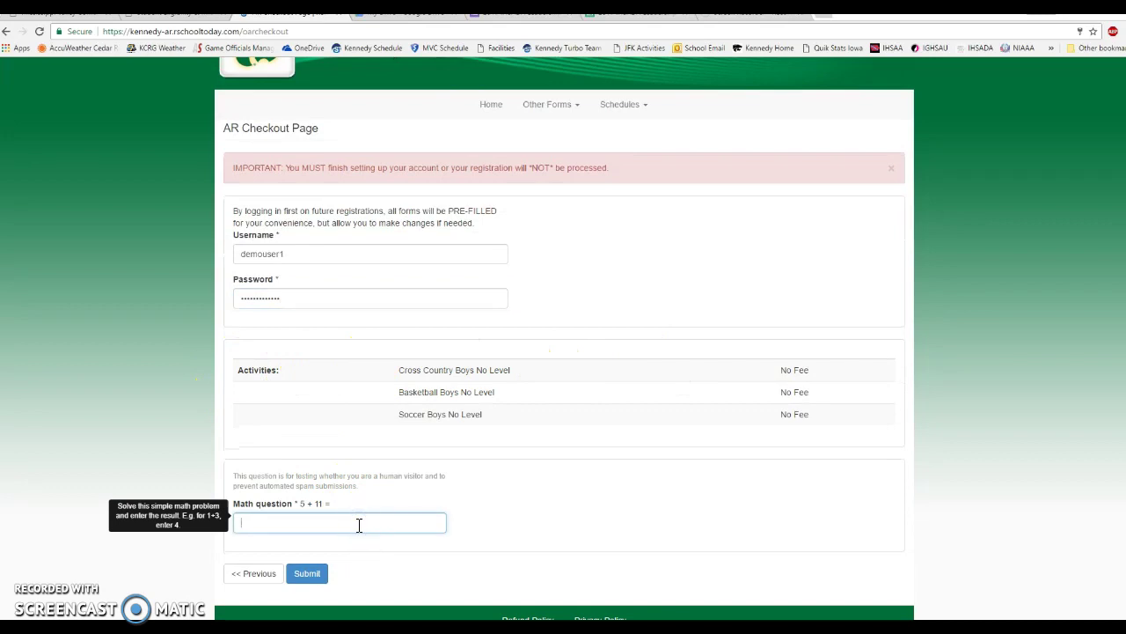
type("16")
left_click(284, 520)
left_click(314, 575)
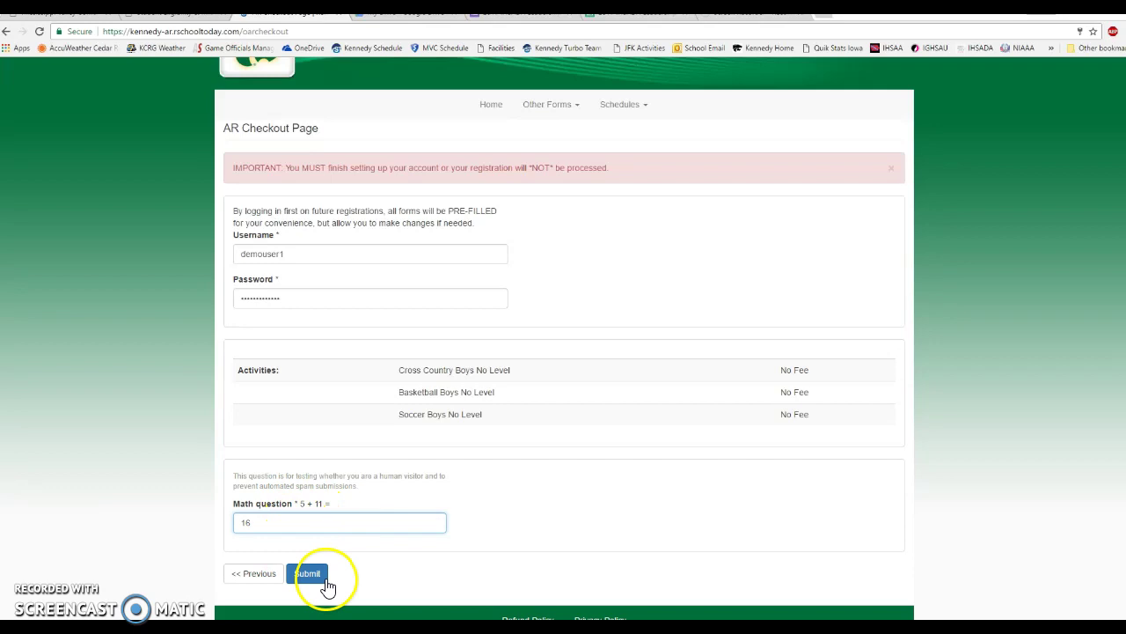
left_click(314, 575)
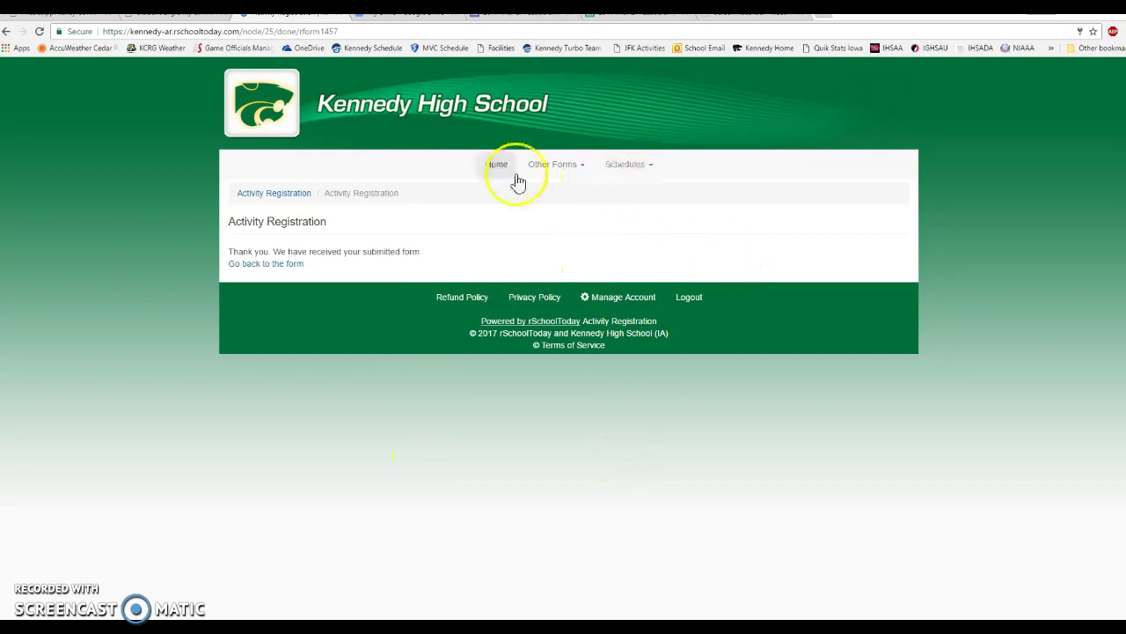
View the registration history under Manage Account, then start a new-student registration.
left_click(645, 298)
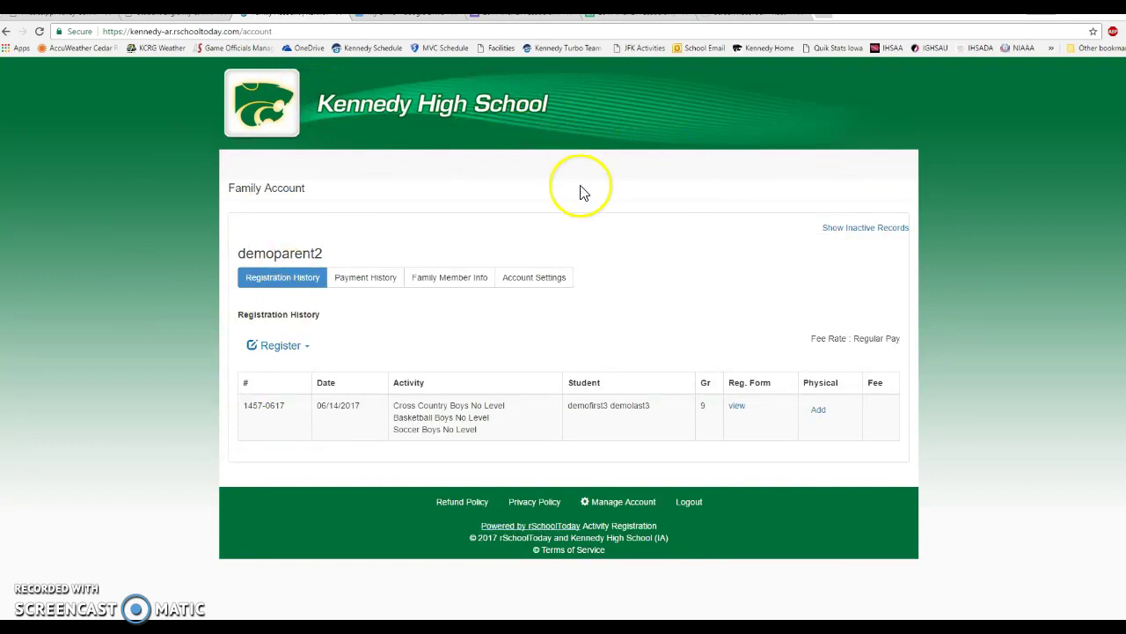
left_click(308, 347)
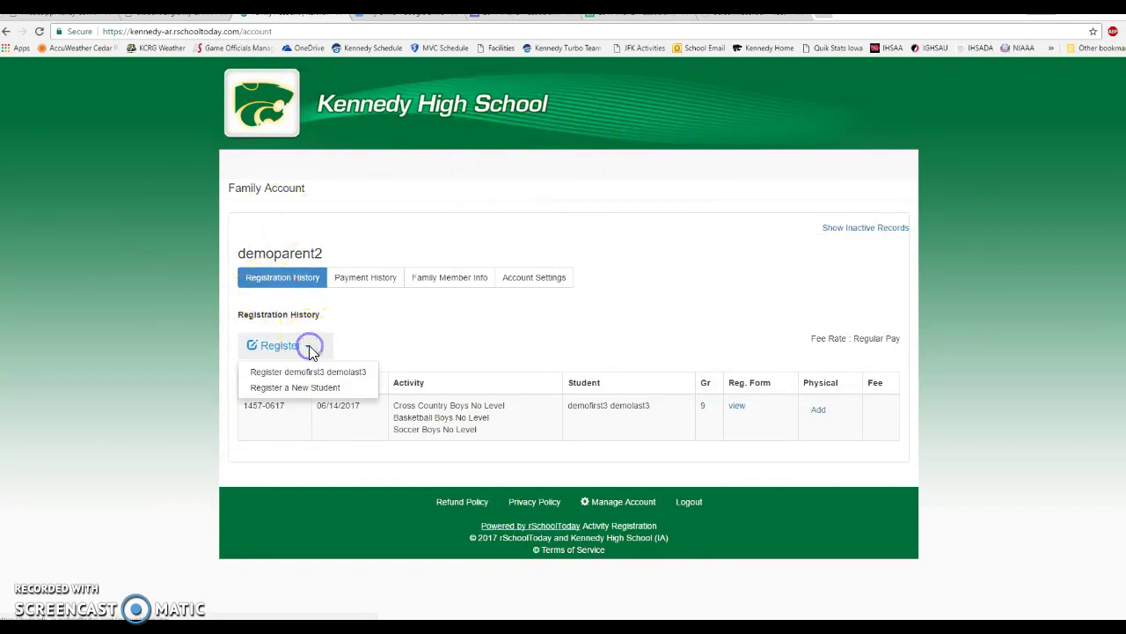
left_click(298, 391)
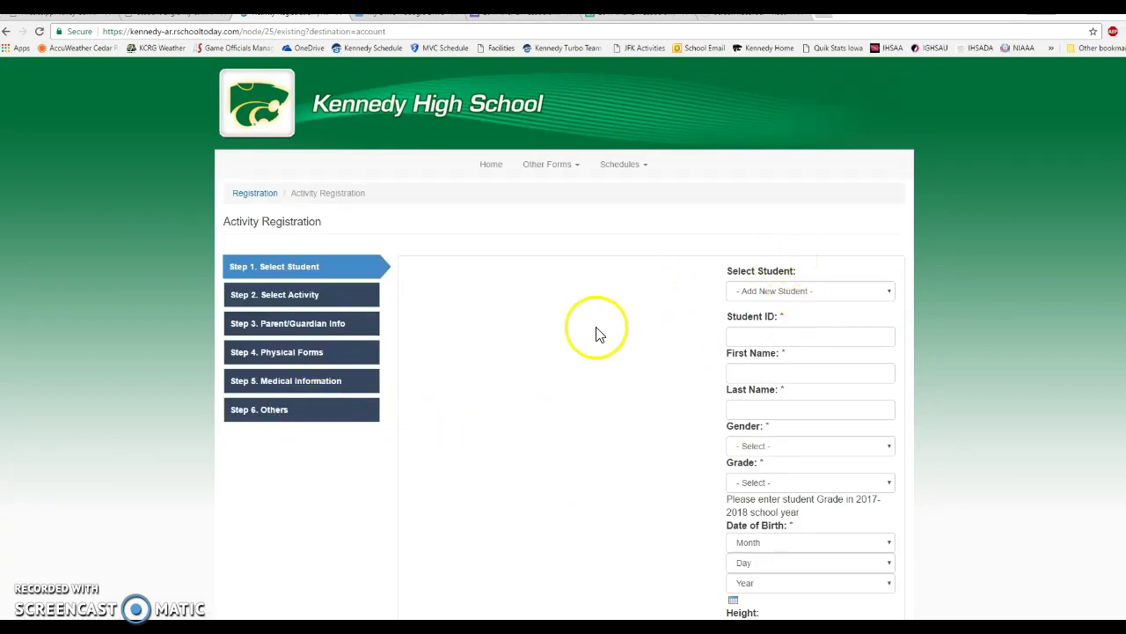
Scroll down the empty Step 1 Select Student form to view its student fields and the Next Page button.
scroll(616, 312, "down", 1)
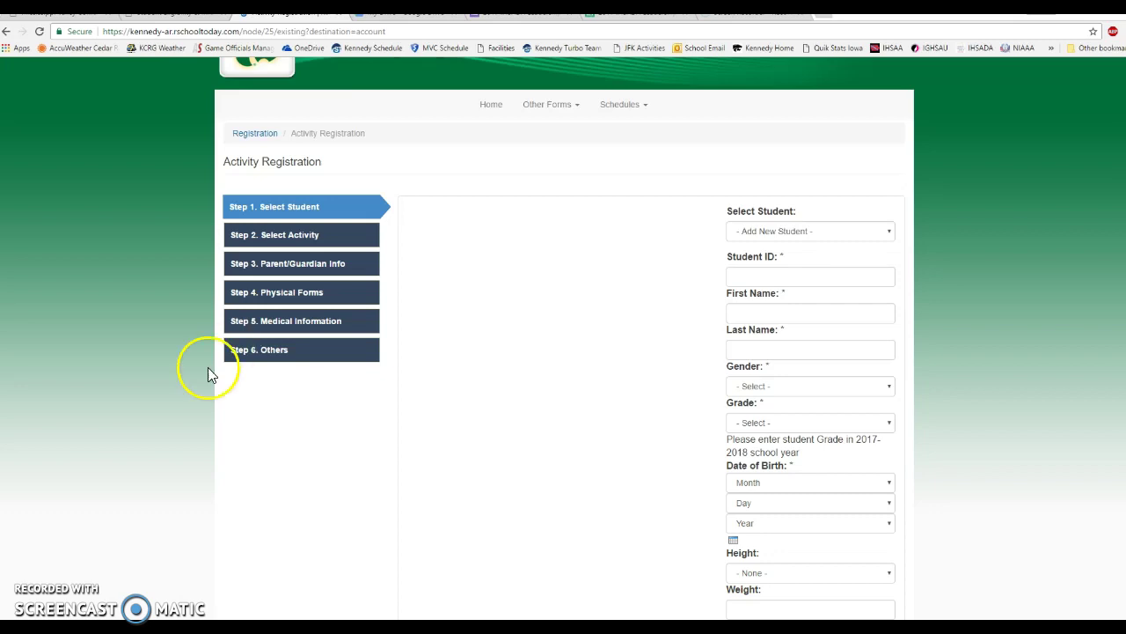
scroll(327, 377, "down", 2)
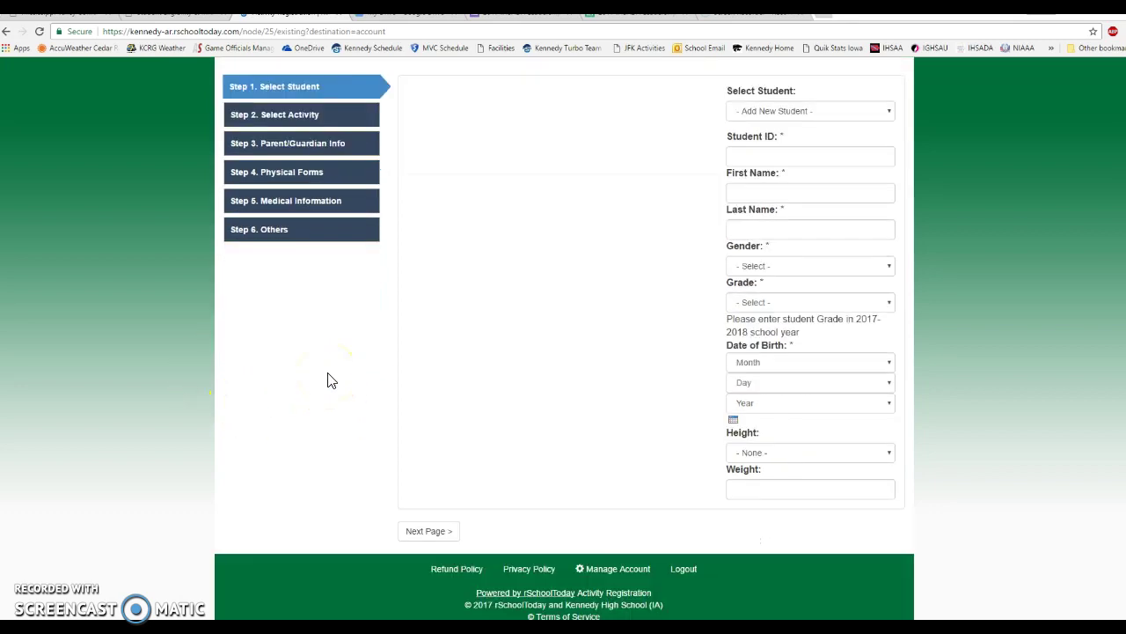